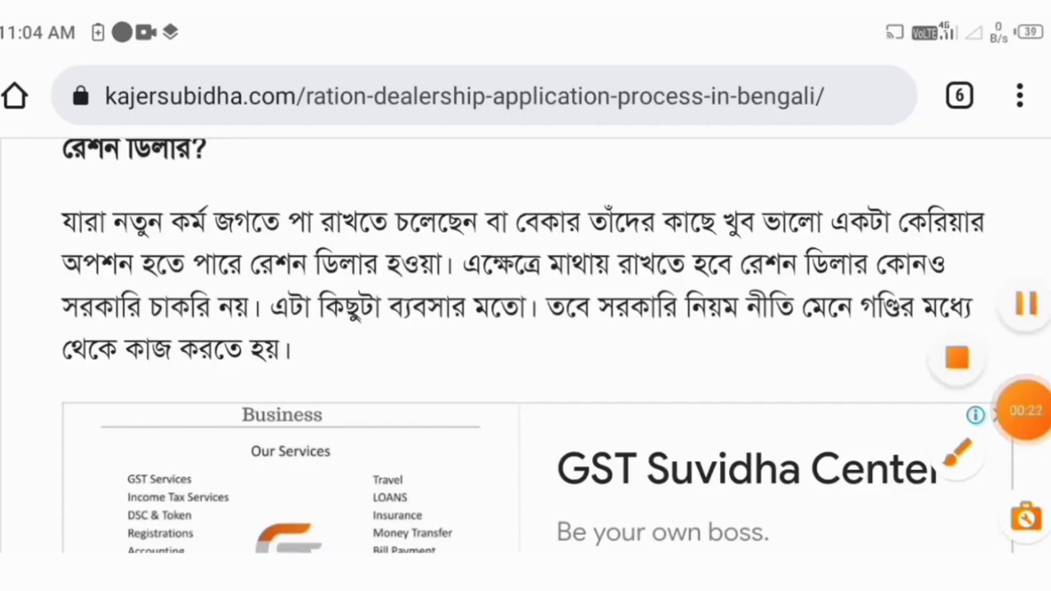
Step: Mark key phrases with red brush strokes in the paragraph on ration dealership as a career option, and clear the drawing
click(1027, 411)
click(958, 454)
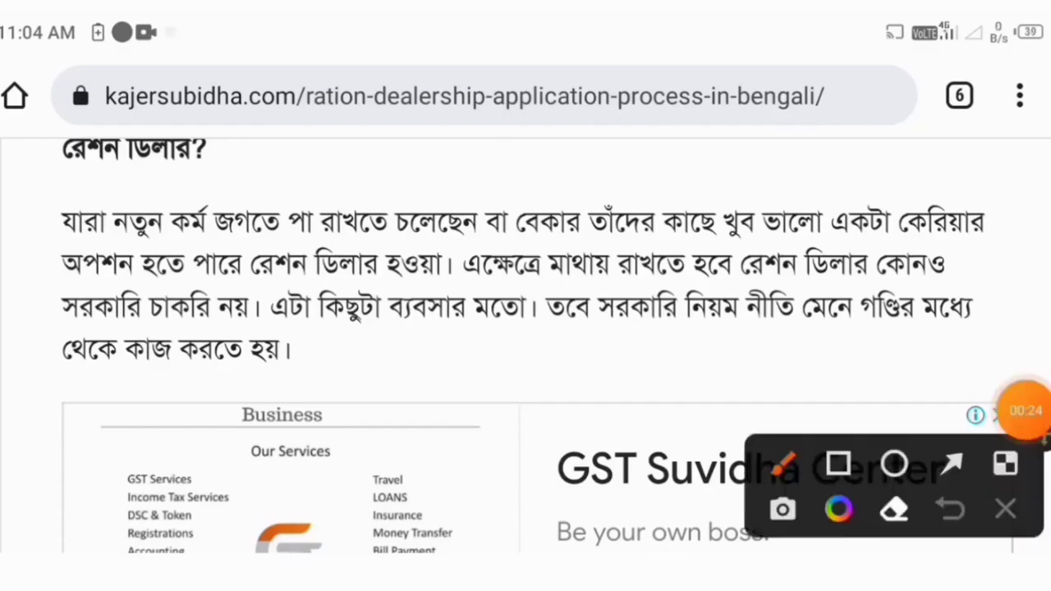
drag(433, 188, 501, 130)
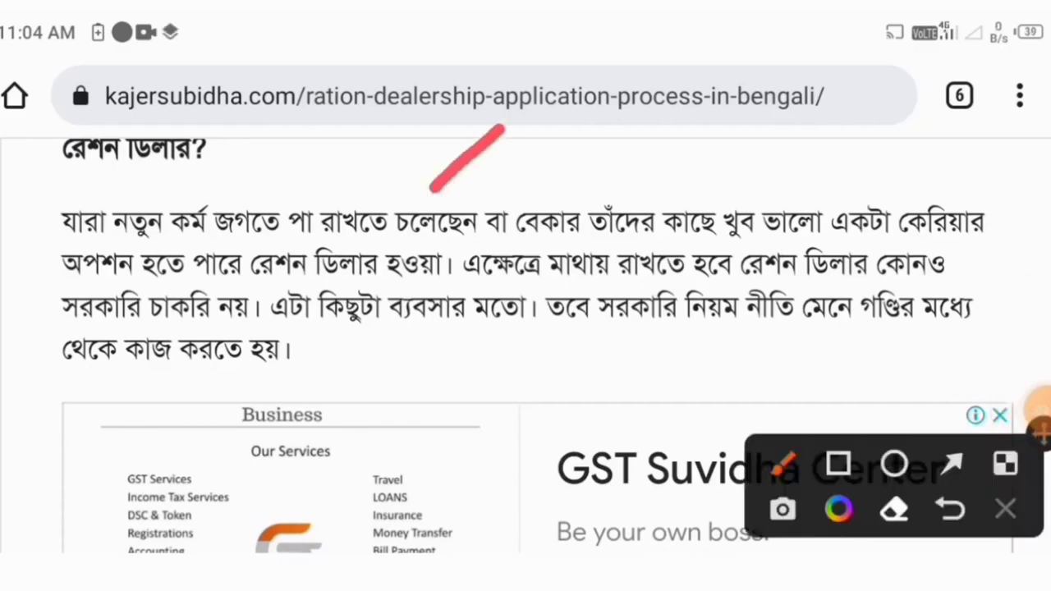
drag(845, 199, 902, 162)
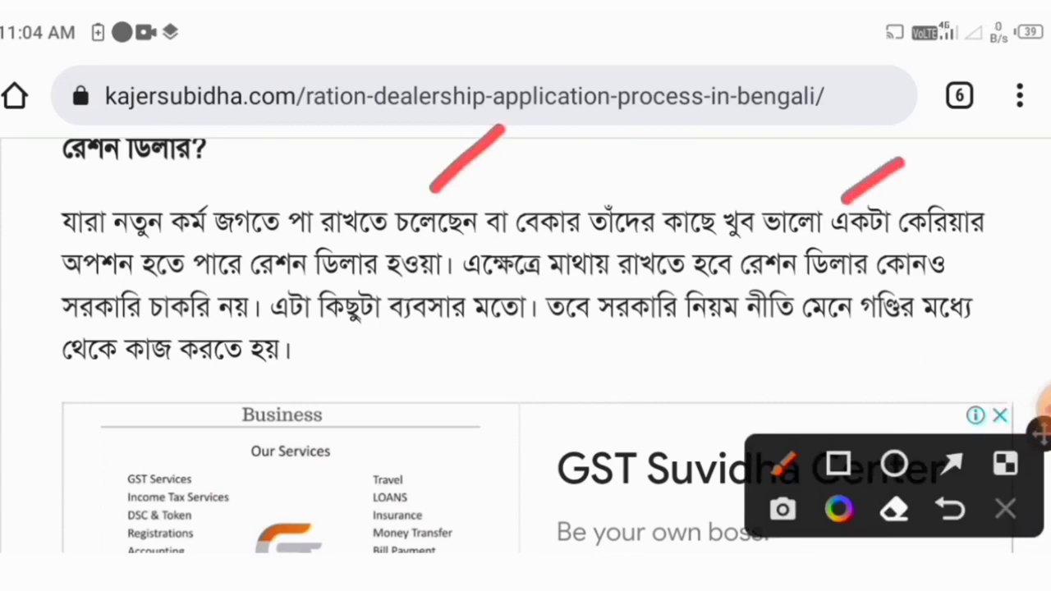
drag(240, 252, 340, 159)
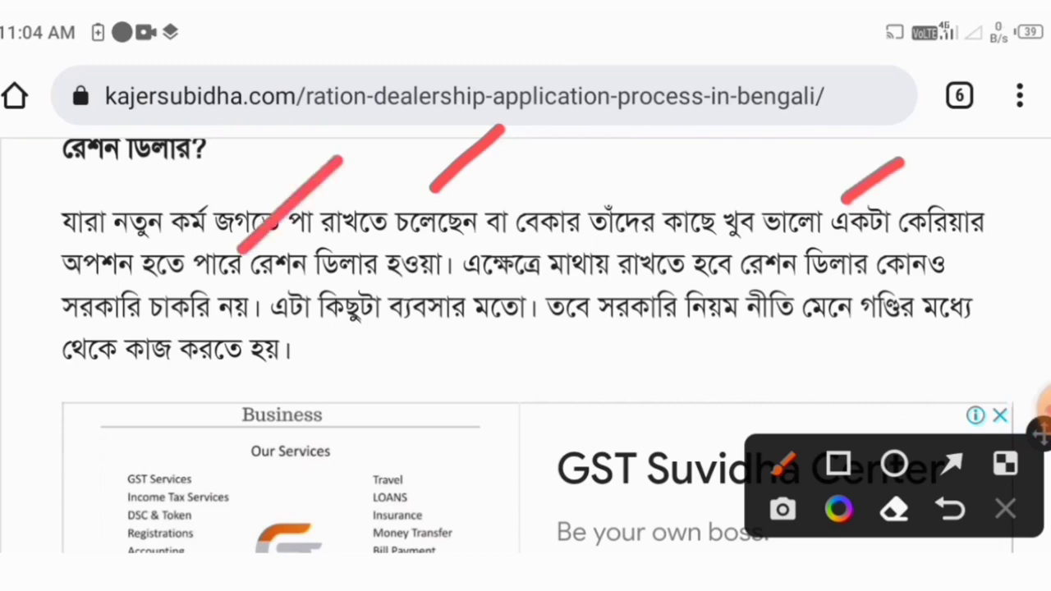
drag(600, 238, 669, 194)
drag(477, 348, 759, 345)
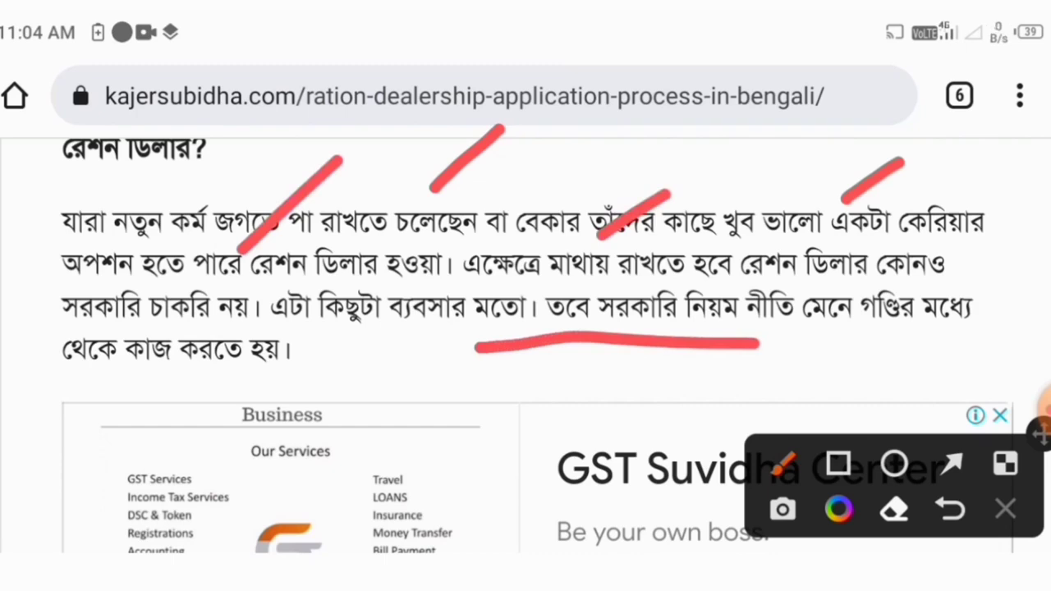
click(1006, 509)
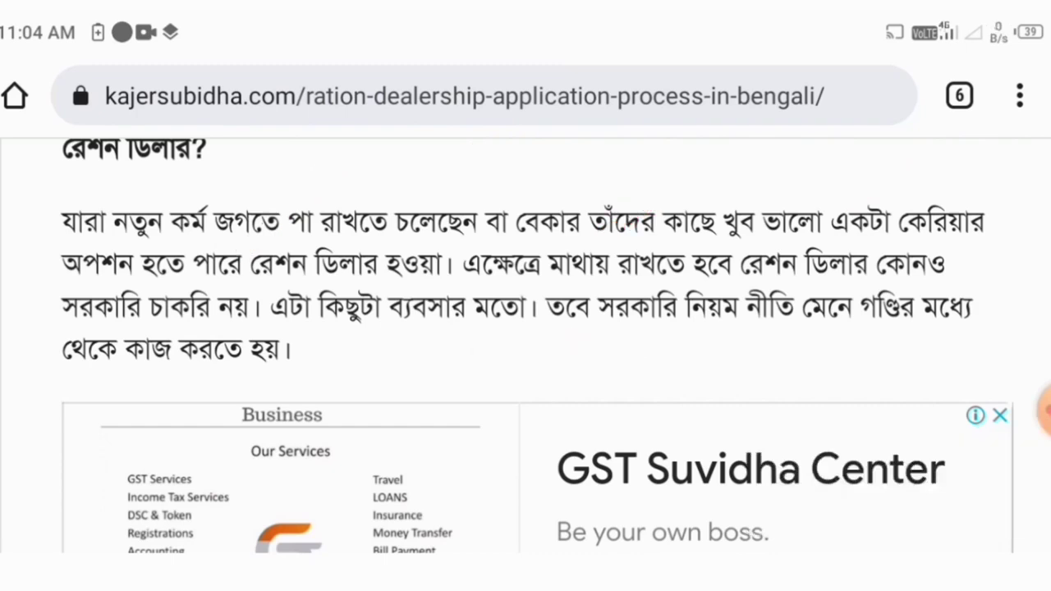
Step: Mark the lines on how a ration dealer earns commission with short red brush strokes, and clear the drawing
scroll(526, 328, down, 10)
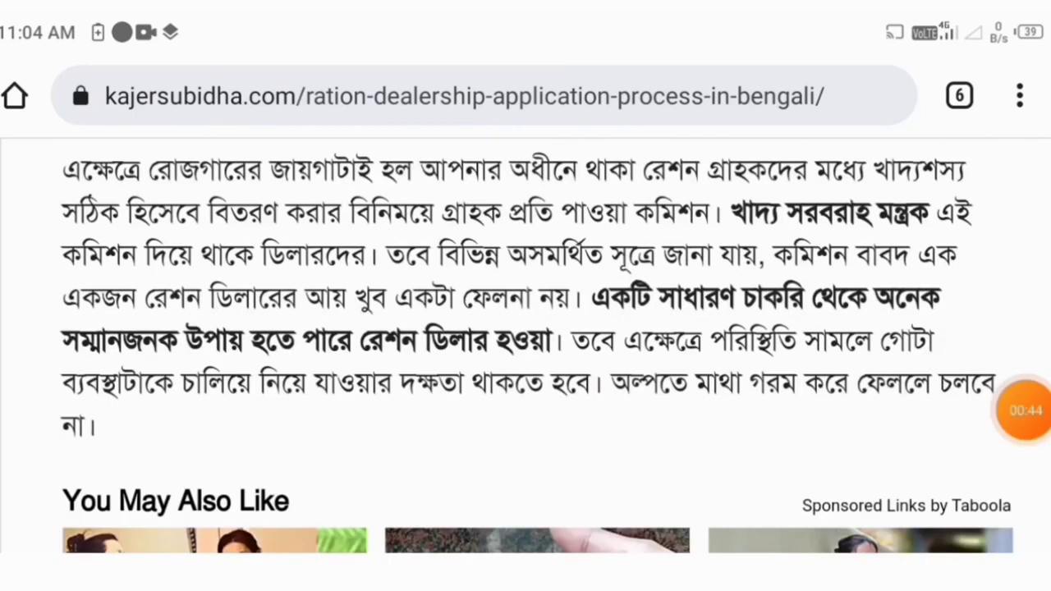
click(1026, 411)
drag(350, 140, 381, 117)
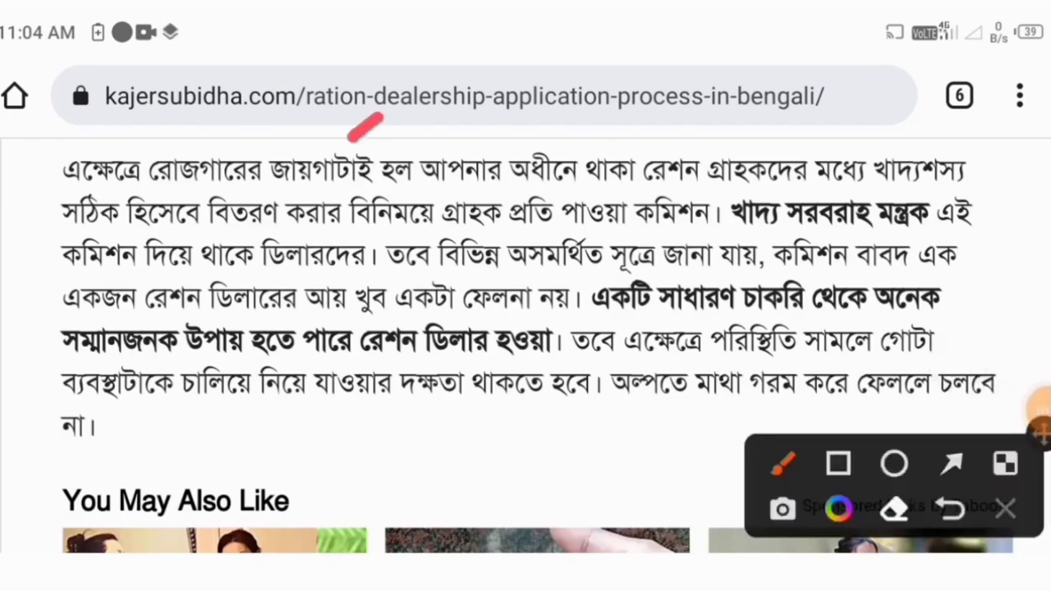
drag(603, 129, 619, 123)
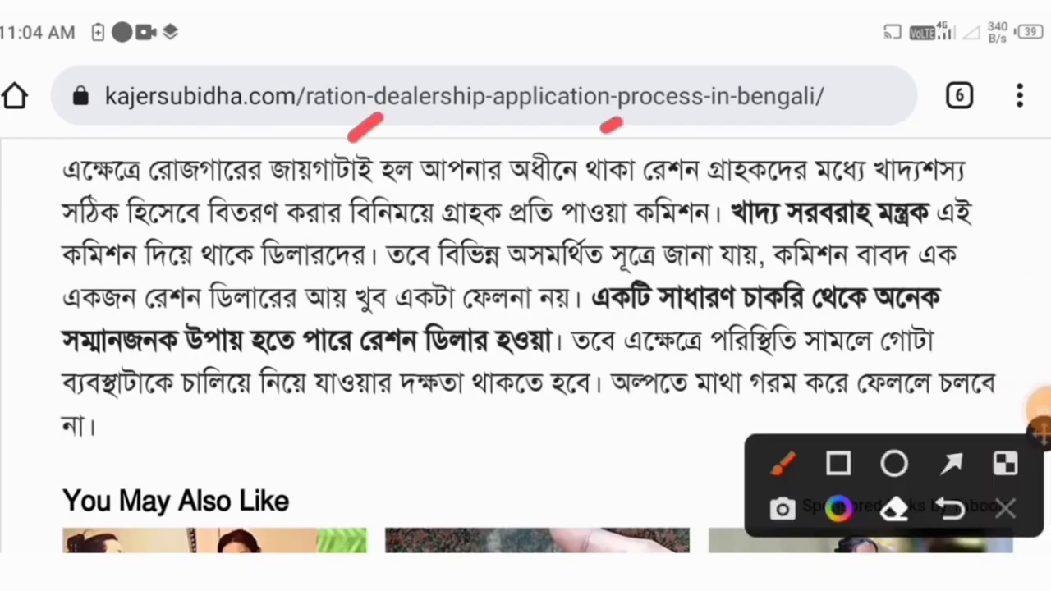
drag(859, 140, 908, 120)
drag(325, 178, 354, 161)
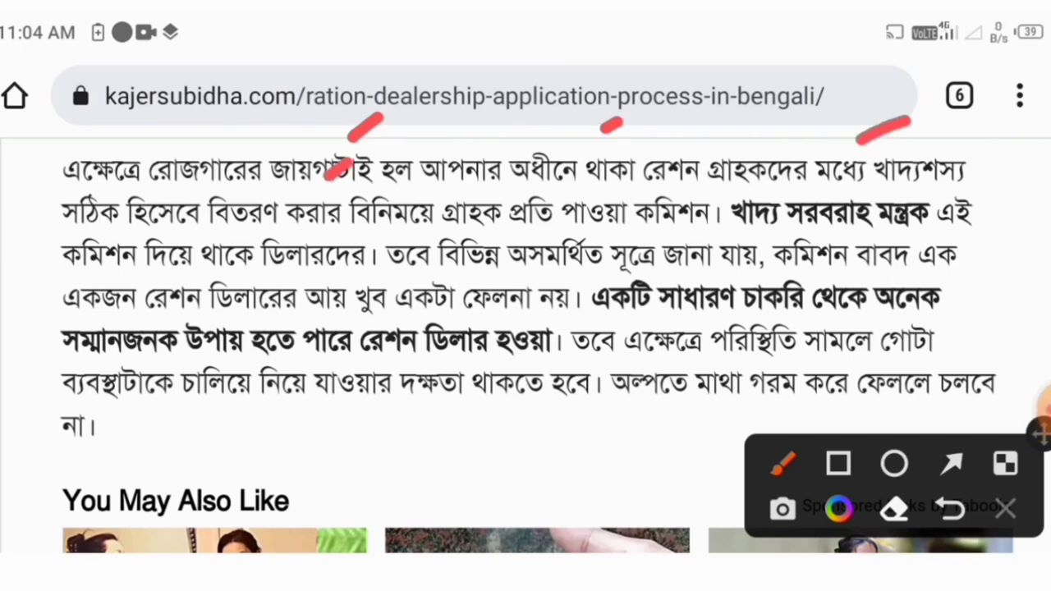
drag(697, 200, 731, 162)
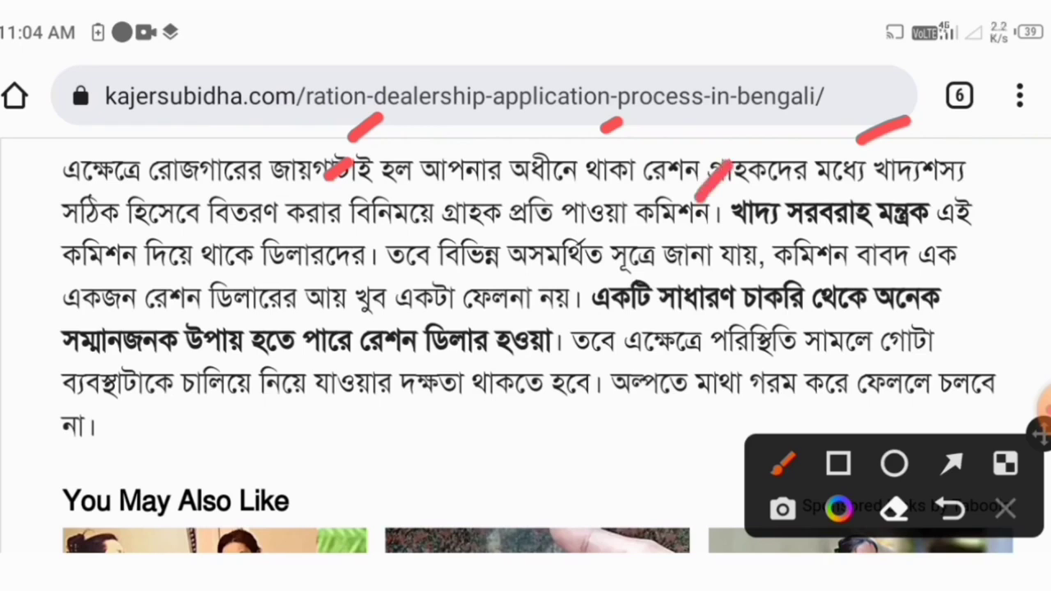
drag(959, 236, 1050, 189)
drag(362, 225, 386, 207)
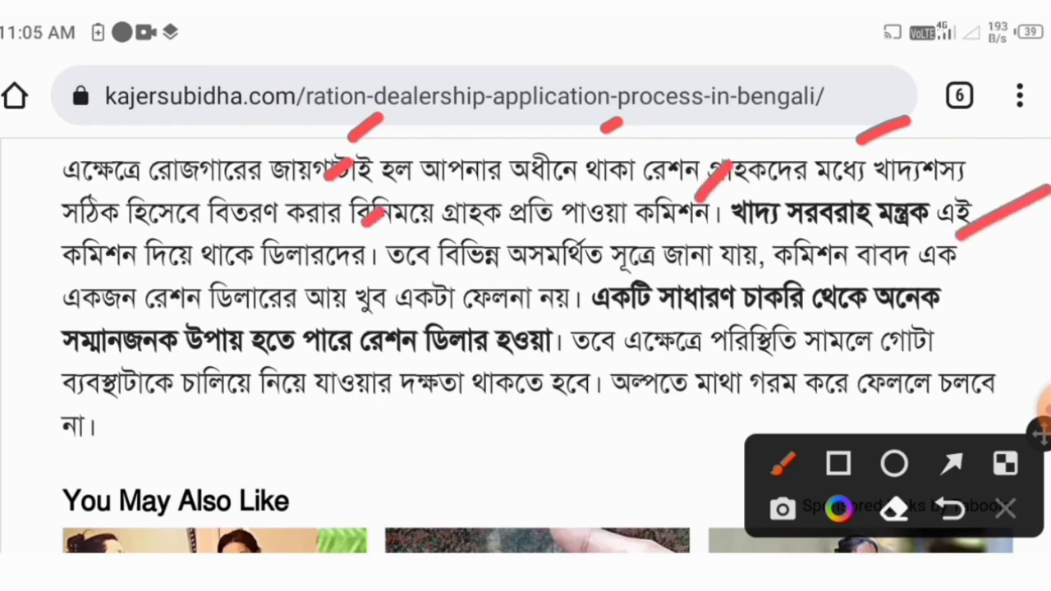
drag(547, 221, 603, 211)
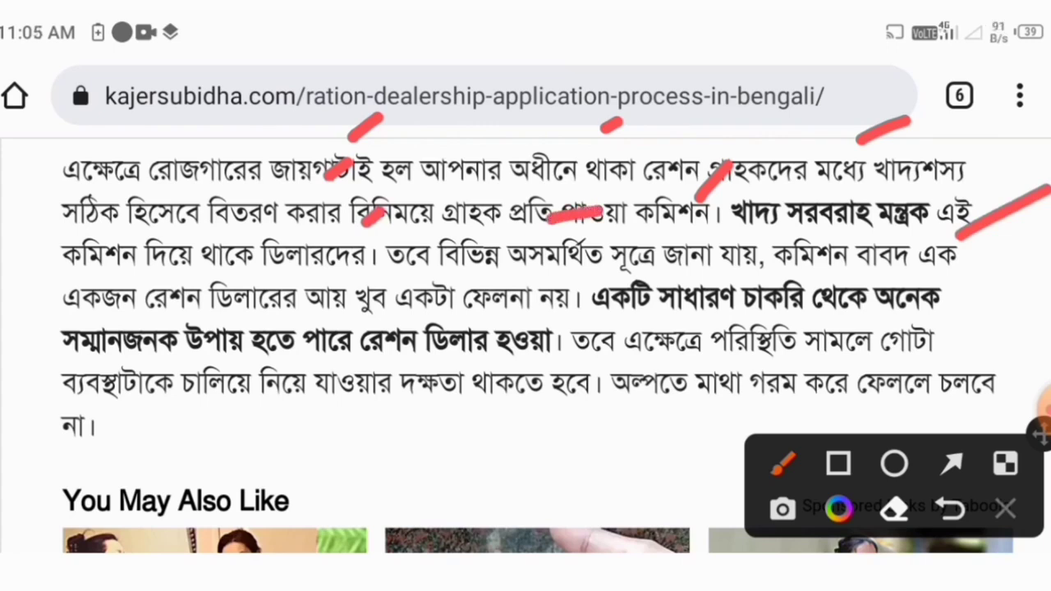
click(1007, 508)
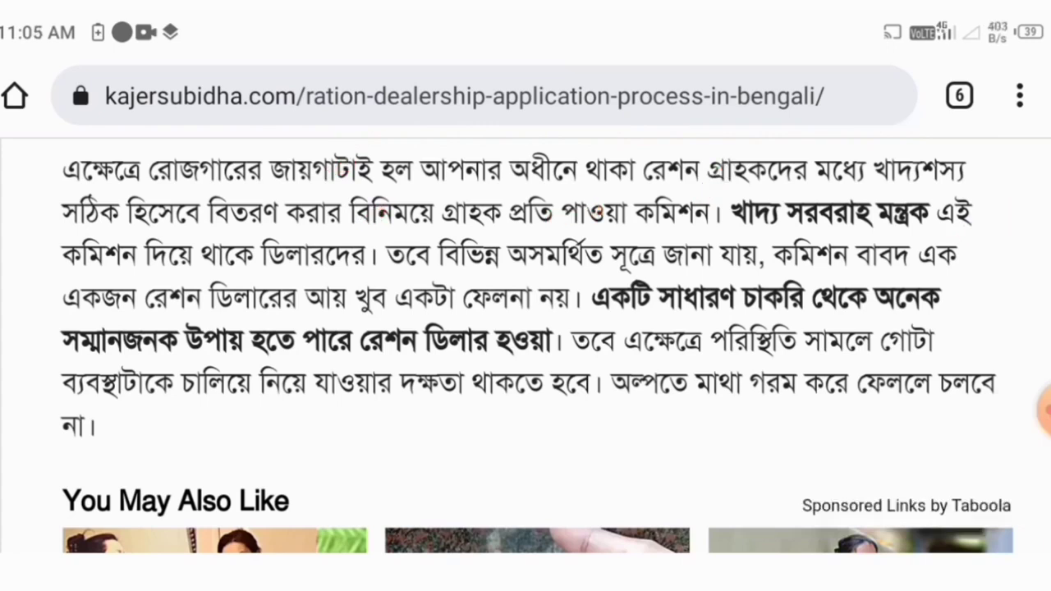
Step: Mark the required-qualifications heading and condition (1) on permanent local residency with red brush strokes, and clear the drawing
click(1041, 411)
scroll(526, 345, down, 6)
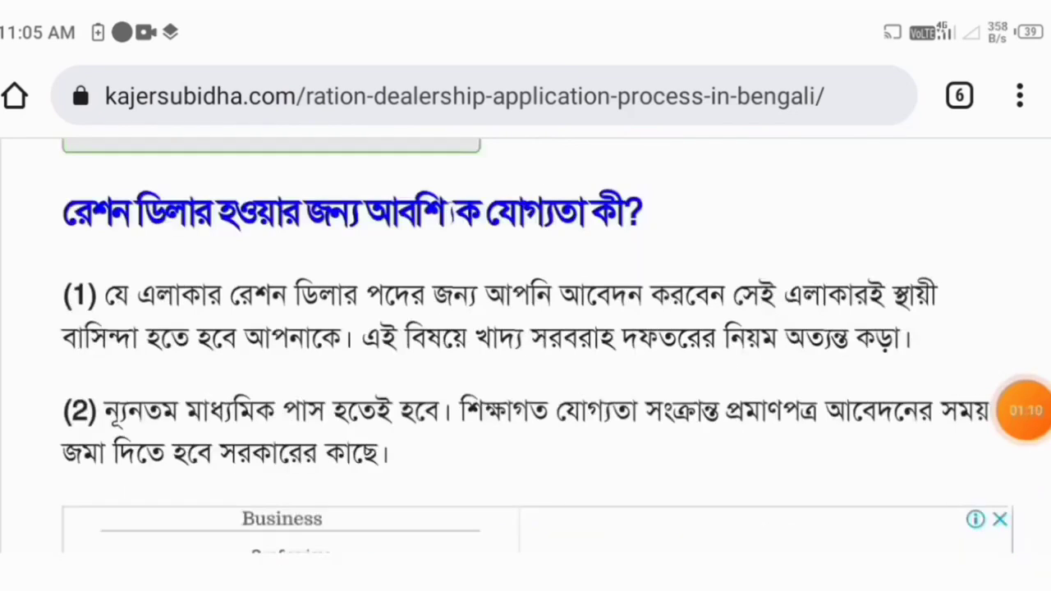
click(1037, 411)
click(955, 467)
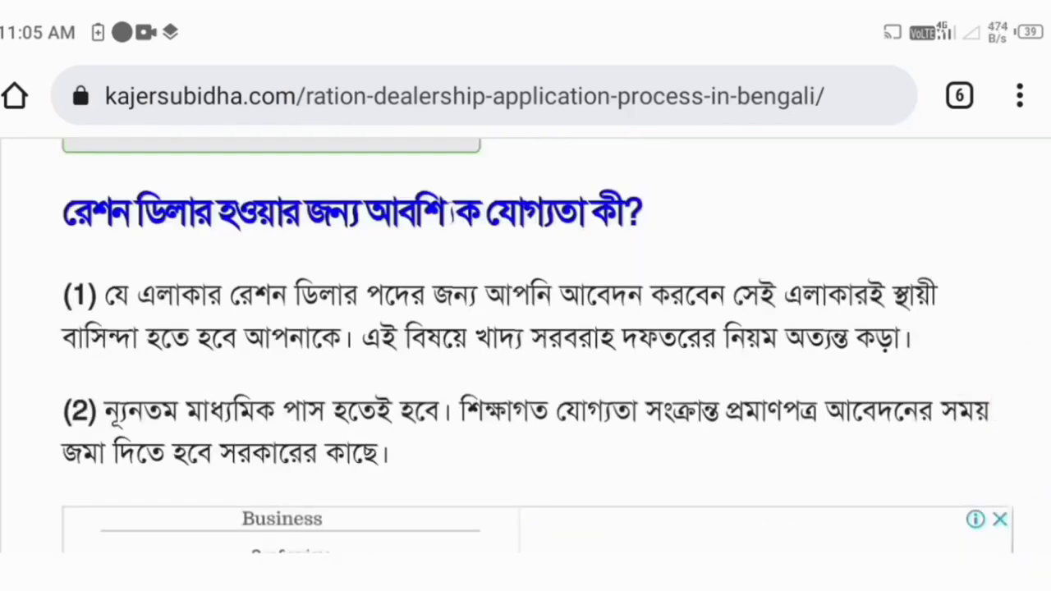
drag(660, 263, 786, 142)
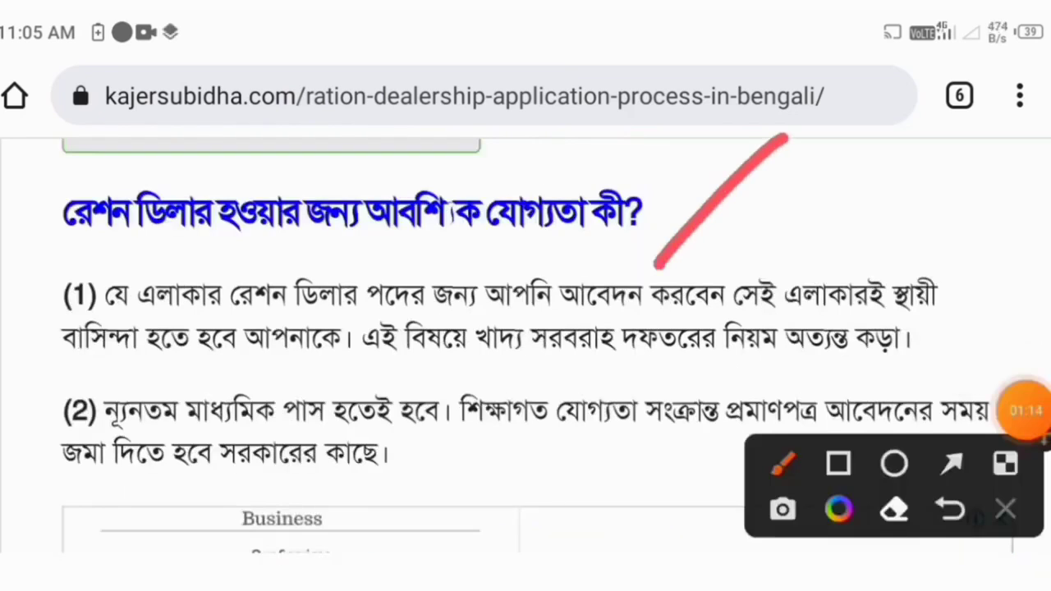
drag(304, 253, 332, 236)
drag(566, 267, 580, 257)
drag(880, 270, 945, 233)
drag(317, 314, 339, 292)
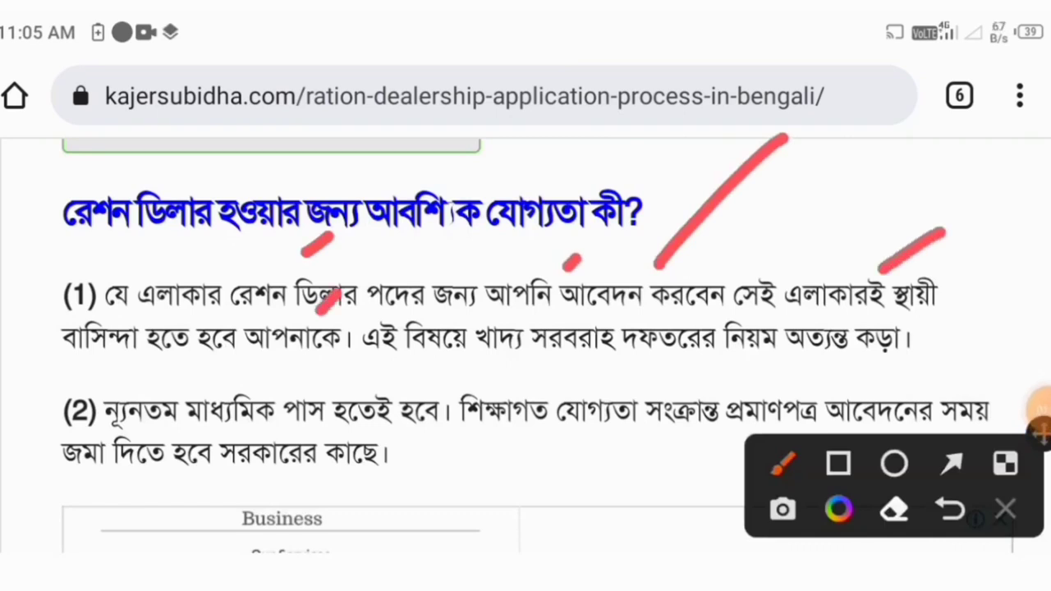
drag(516, 383, 971, 360)
click(950, 510)
drag(838, 435, 858, 310)
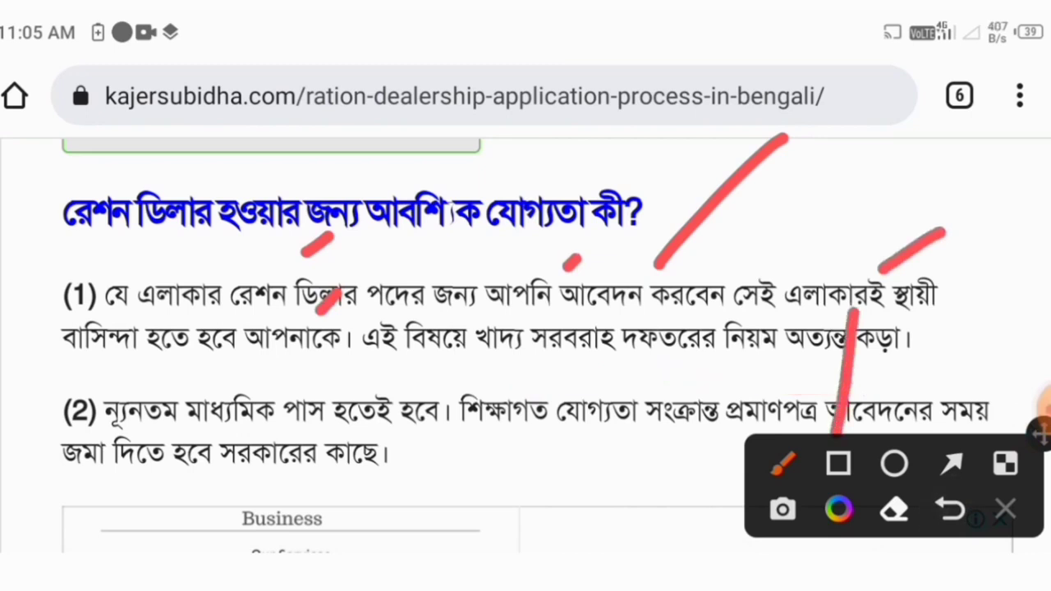
click(1005, 509)
Step: Mark qualification (2) on the Madhyamik pass and underline its text on submitting certificates in red, then clear the drawing
scroll(846, 369, down, 2)
click(1042, 408)
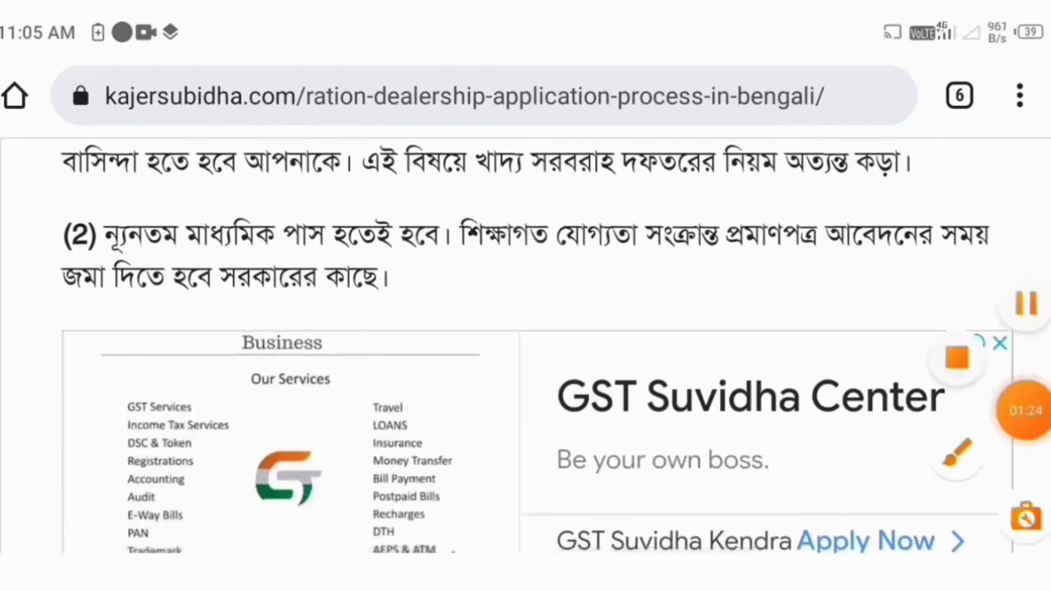
click(957, 452)
drag(324, 204, 407, 156)
drag(544, 285, 1013, 261)
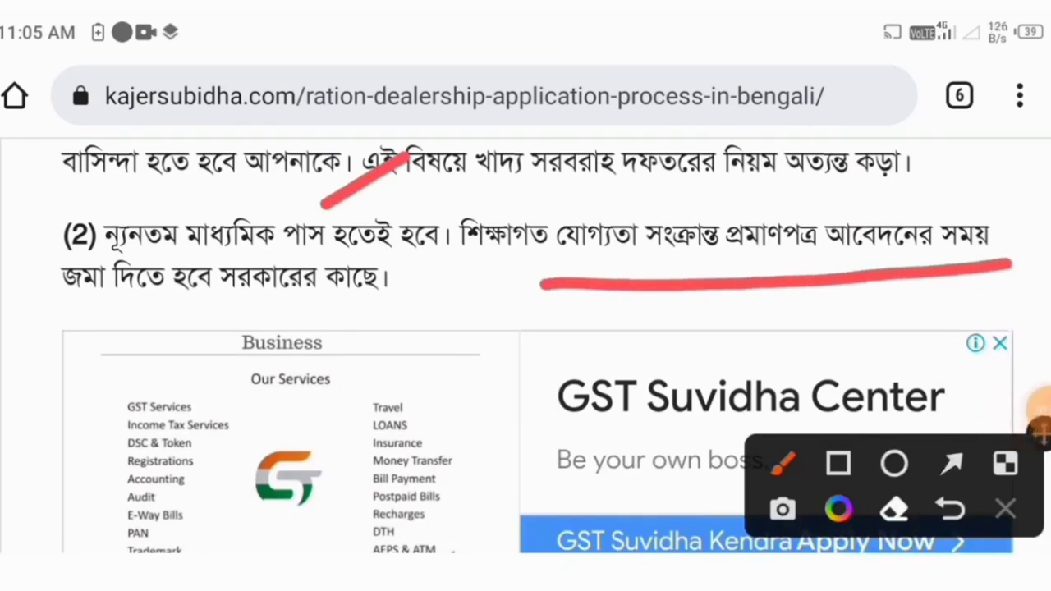
drag(121, 325, 417, 309)
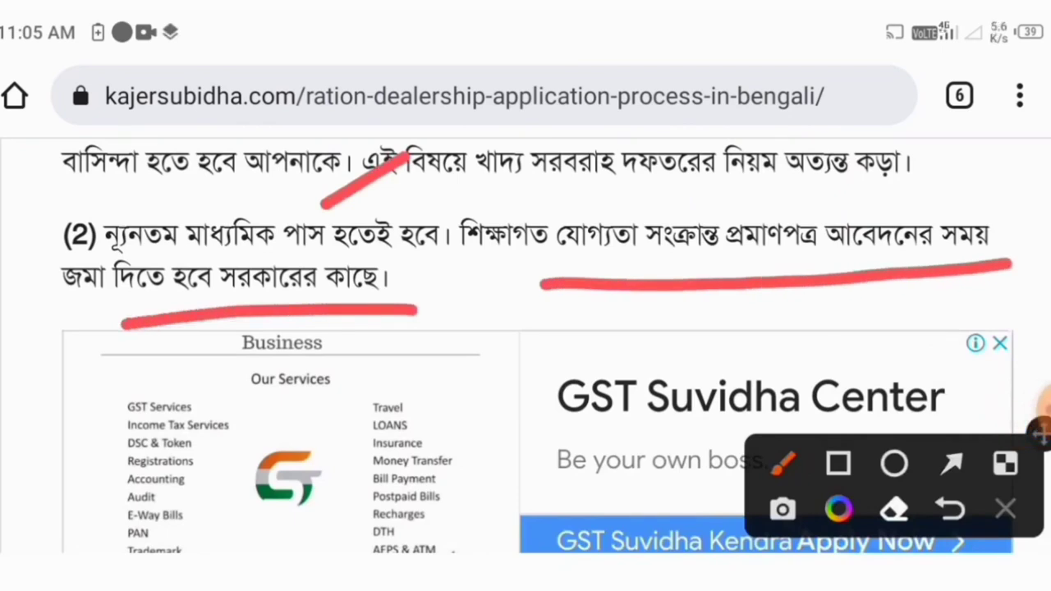
click(1006, 509)
Step: Underline qualification (3) on the applicant's age limit of 18-45 years in red, and clear the drawing
click(1026, 410)
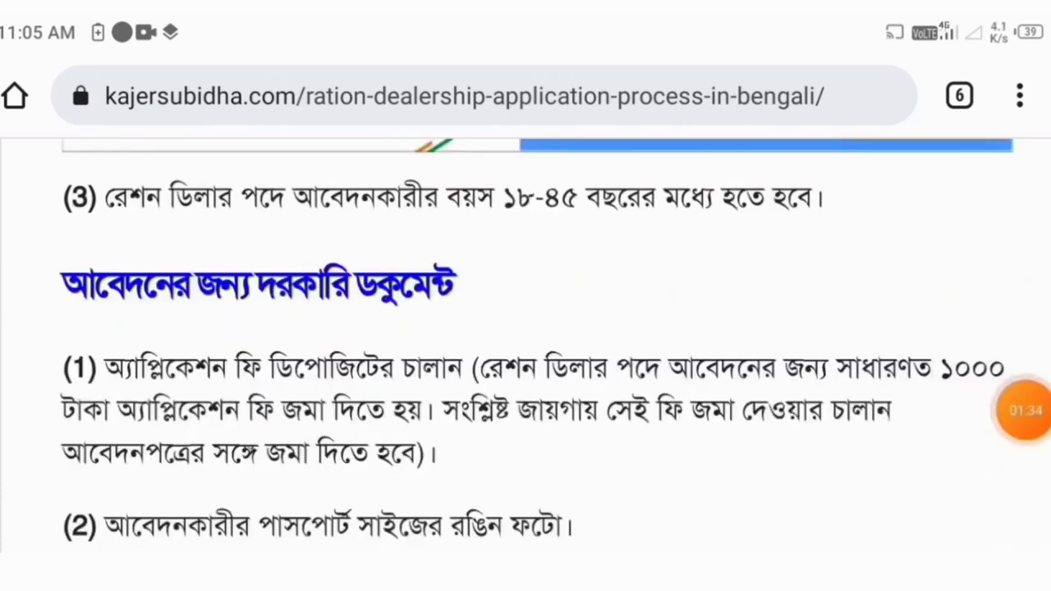
click(1026, 410)
click(957, 451)
mouse_move(171, 234)
mouse_down()
mouse_move(530, 238)
mouse_move(897, 216)
mouse_up()
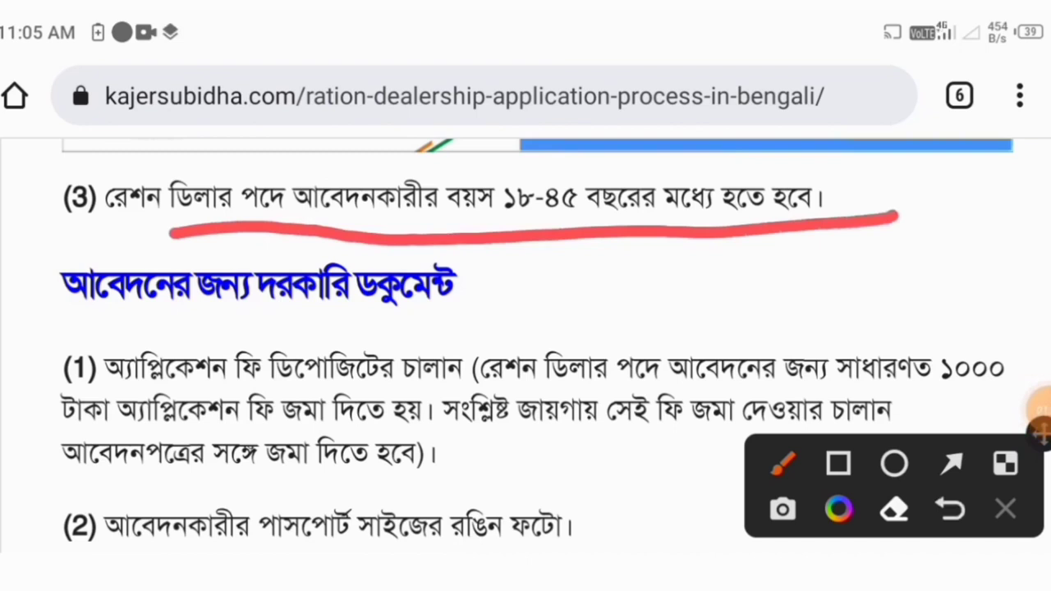
click(1007, 509)
Step: Mark the required-documents heading and item (1) on the application fee challan with red strokes, and clear the drawing
scroll(526, 345, down, 2)
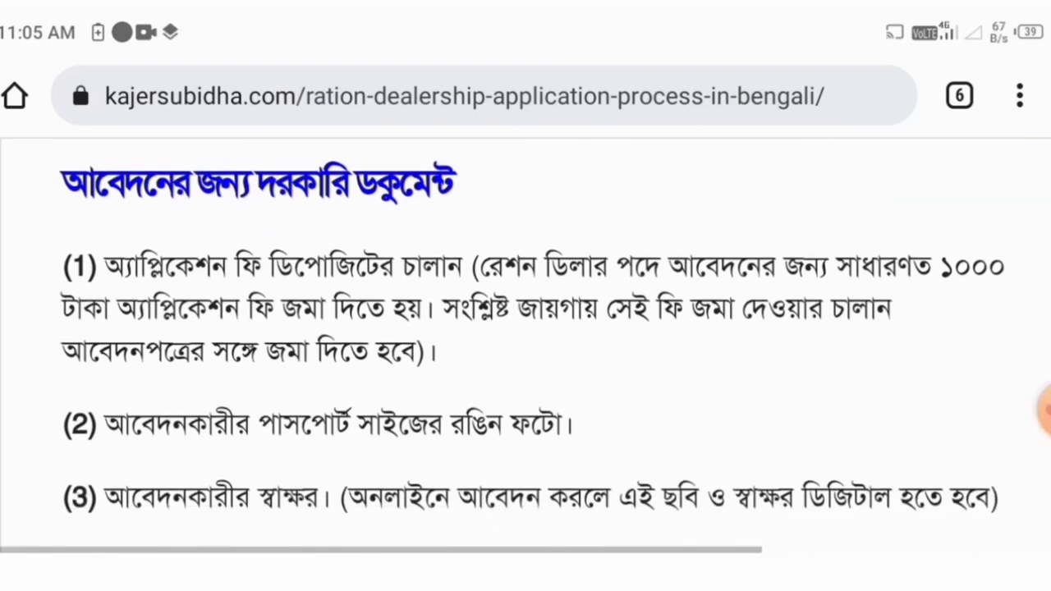
click(1024, 409)
click(953, 446)
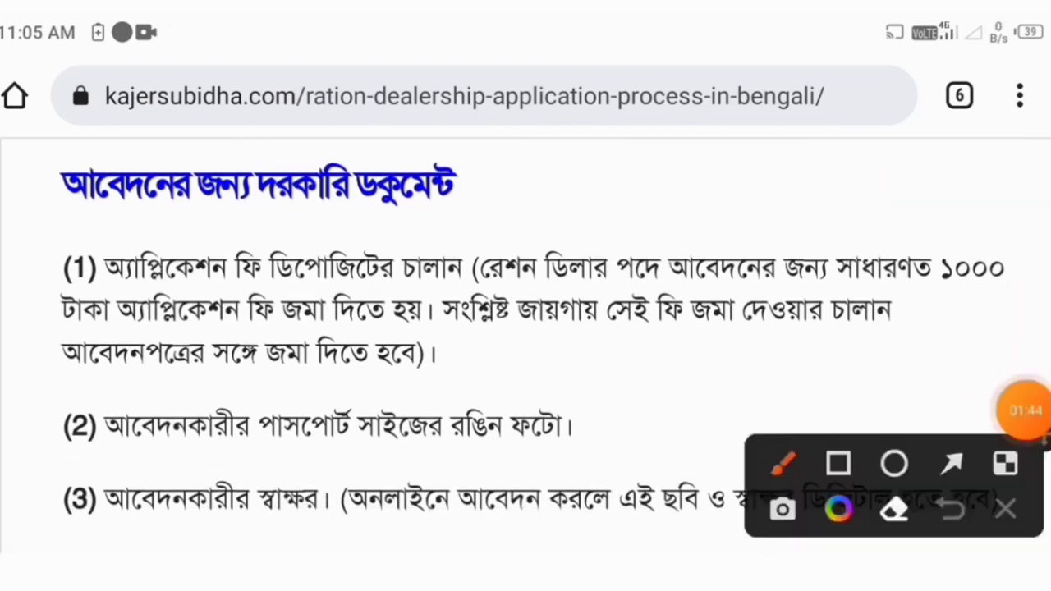
drag(503, 210, 585, 165)
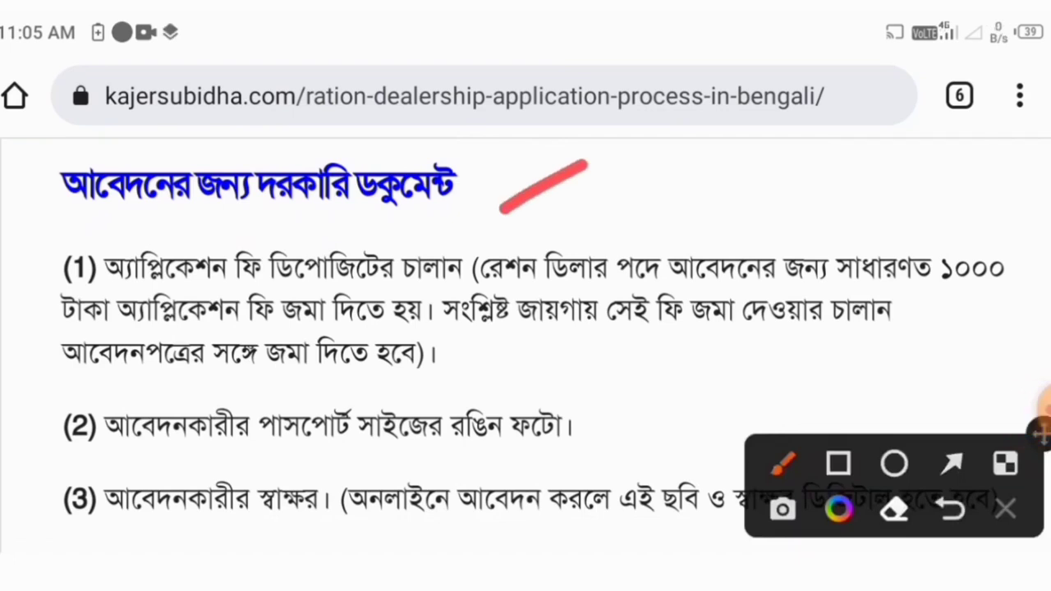
drag(357, 234, 382, 220)
drag(471, 235, 483, 228)
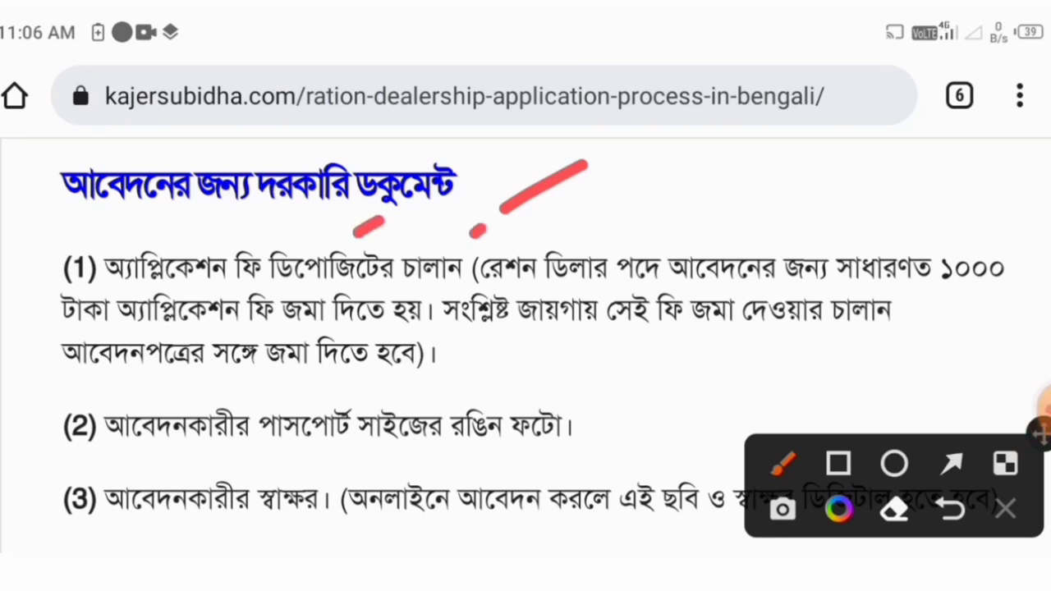
drag(957, 312, 975, 308)
drag(508, 378, 581, 322)
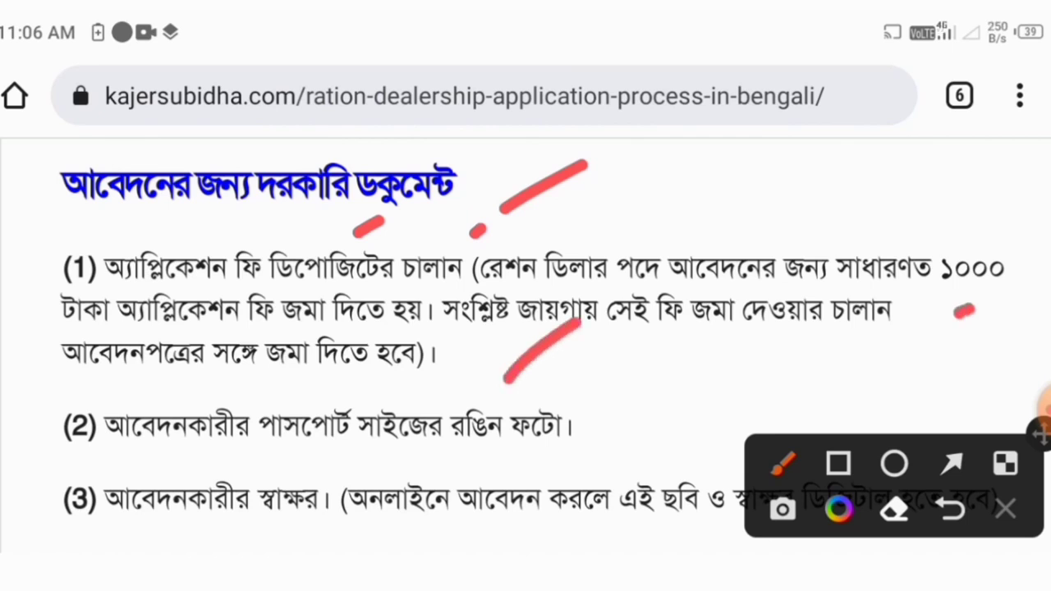
click(1006, 510)
Step: Mark document item (2) on the passport-size photo and underline item (4) on shop and godown land papers, clearing the drawing
scroll(526, 345, down, 1)
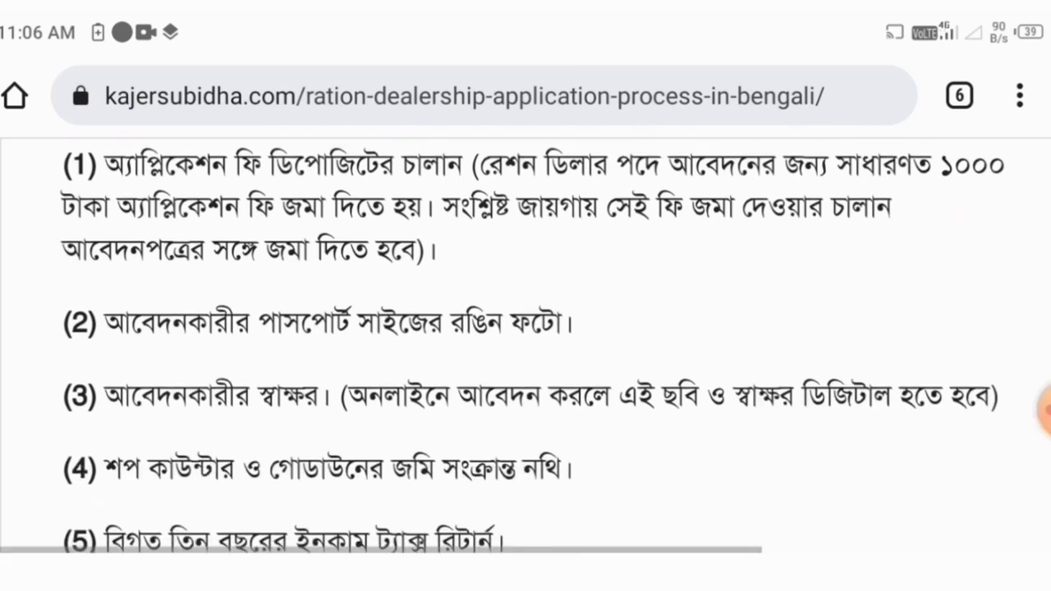
click(1043, 409)
click(957, 450)
drag(605, 328, 716, 224)
scroll(526, 345, down, 2)
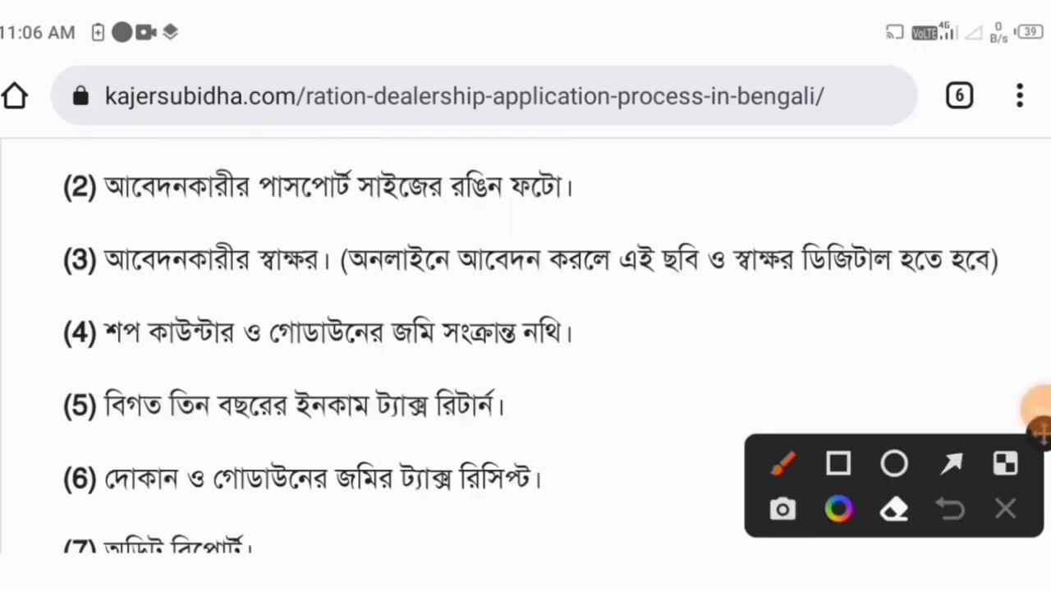
drag(220, 380, 617, 344)
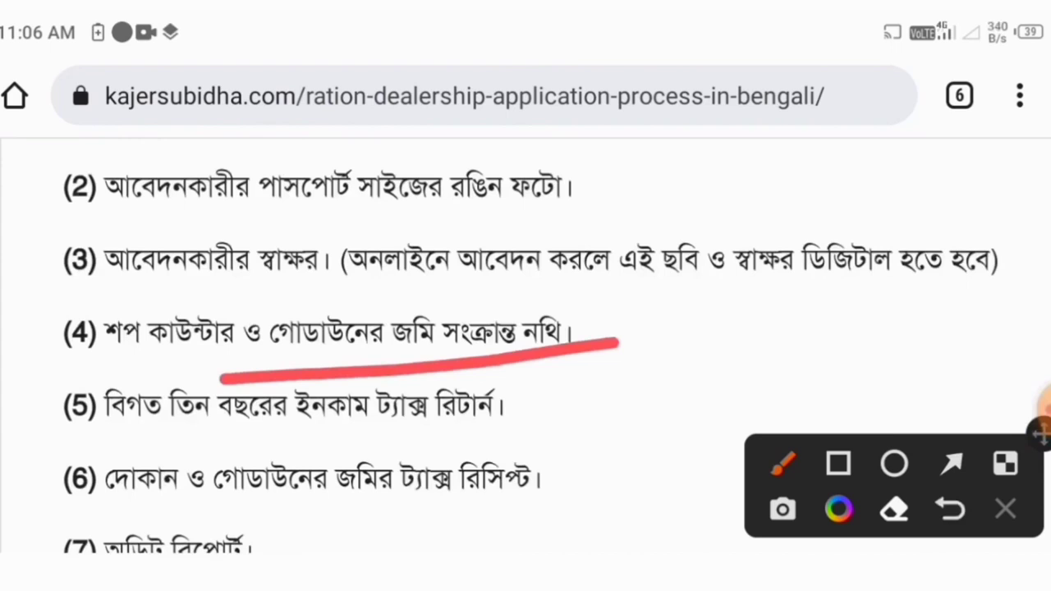
click(1006, 510)
Step: Underline document items (5) income tax returns, (6) land tax receipt and (7) audit report in red, and clear the drawing
scroll(526, 345, down, 2)
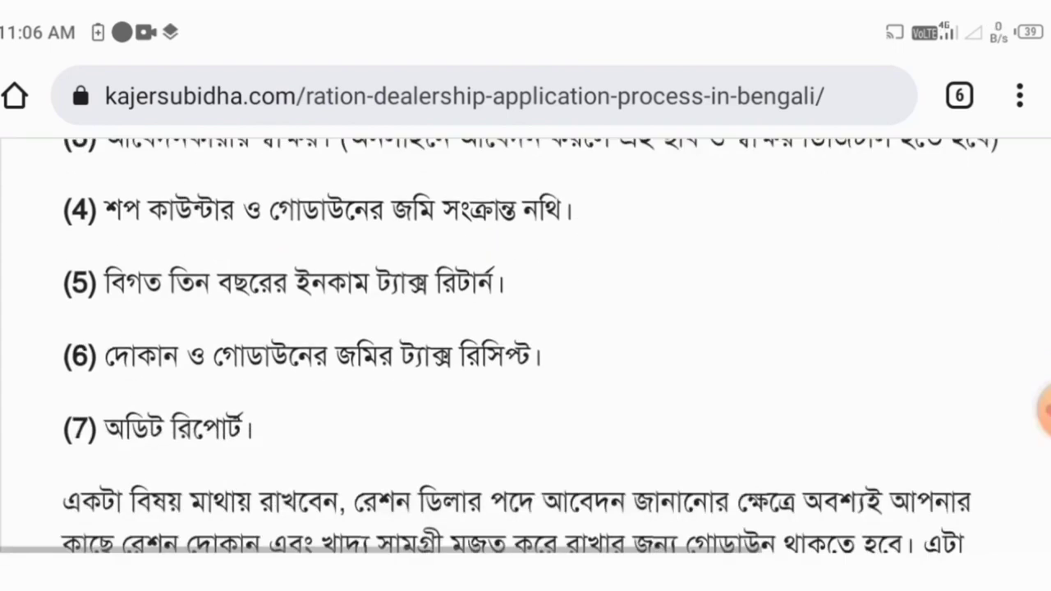
click(1043, 409)
click(959, 450)
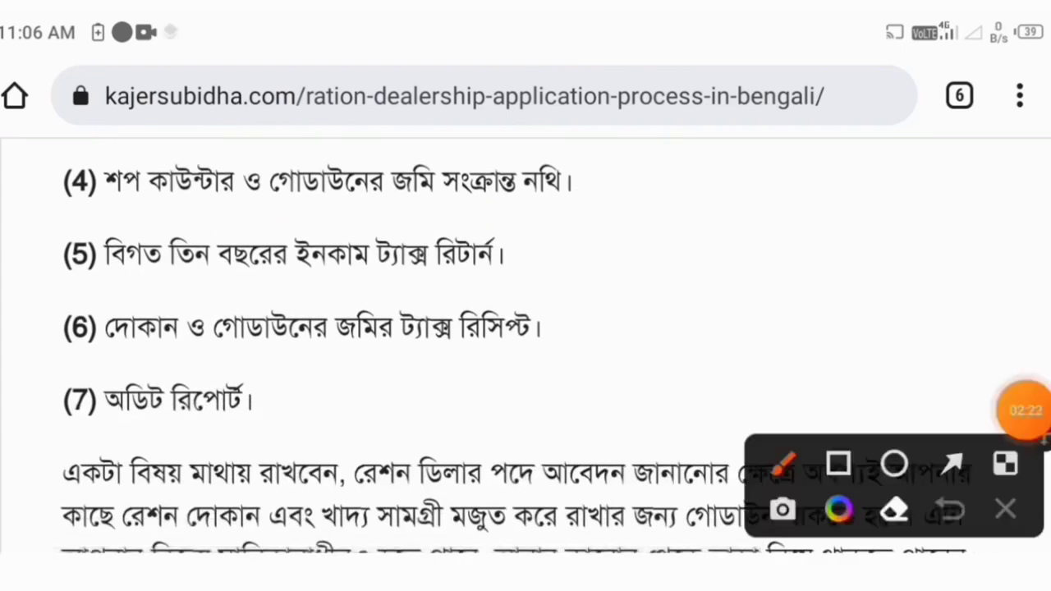
drag(337, 297, 595, 282)
mouse_move(168, 372)
mouse_down()
mouse_move(329, 374)
mouse_move(608, 350)
mouse_up()
drag(189, 435, 427, 386)
click(1006, 509)
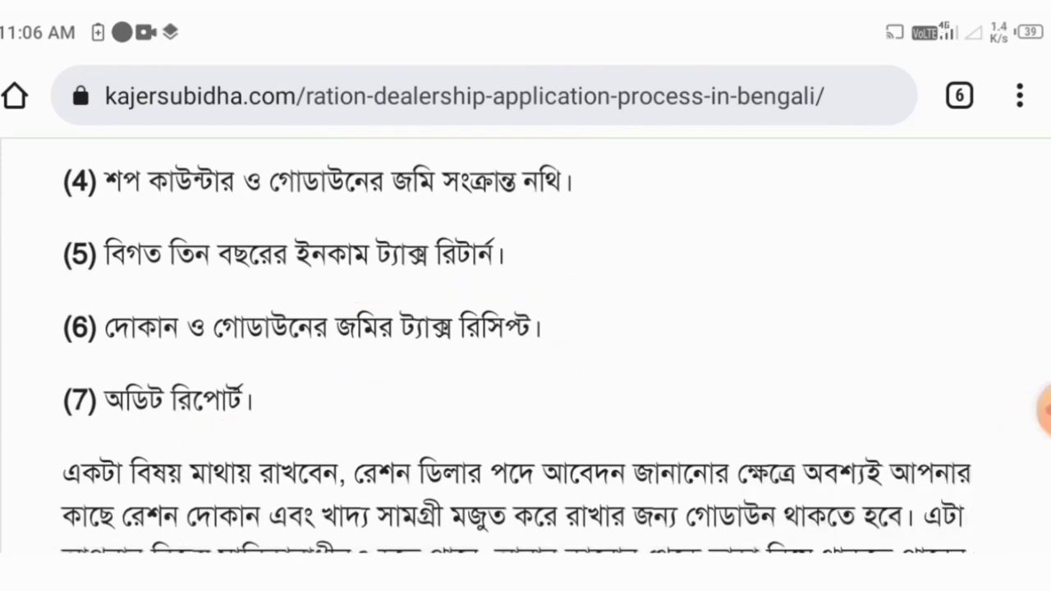
Step: Mark the opening lines of the paragraph after document item (7), on needing a ration shop and godown, with red strokes
scroll(525, 345, down, 5)
click(1043, 411)
click(958, 458)
drag(393, 236, 460, 200)
drag(661, 236, 744, 179)
drag(920, 238, 945, 222)
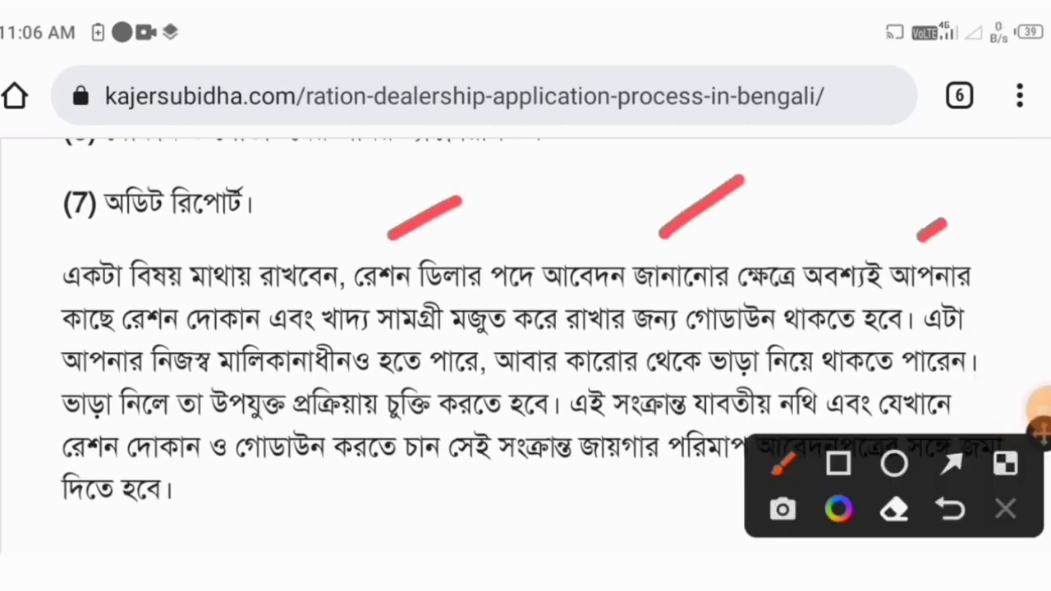
drag(306, 284, 345, 259)
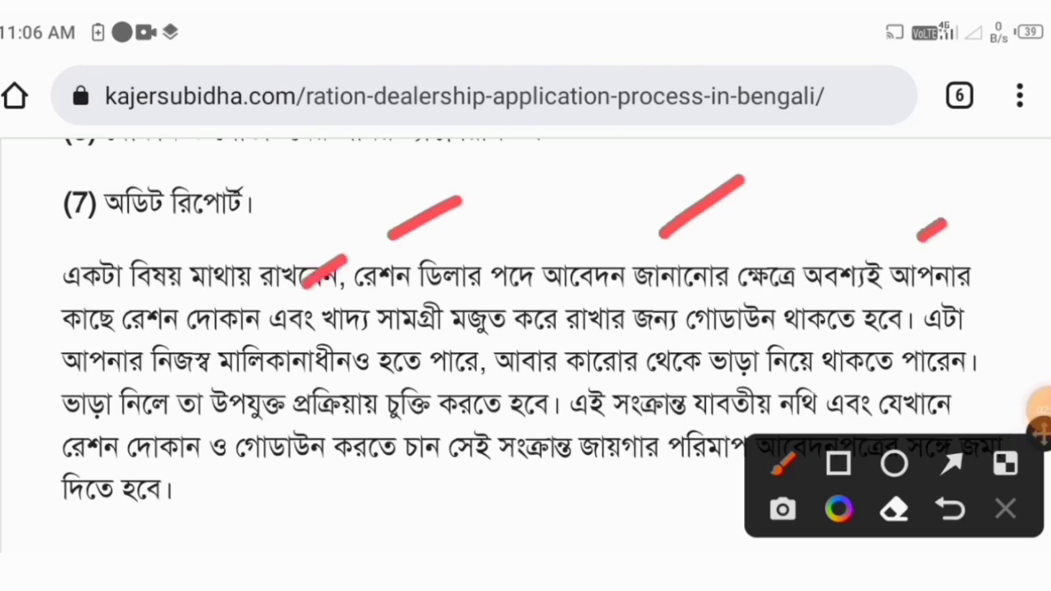
drag(729, 294, 766, 273)
drag(883, 305, 925, 276)
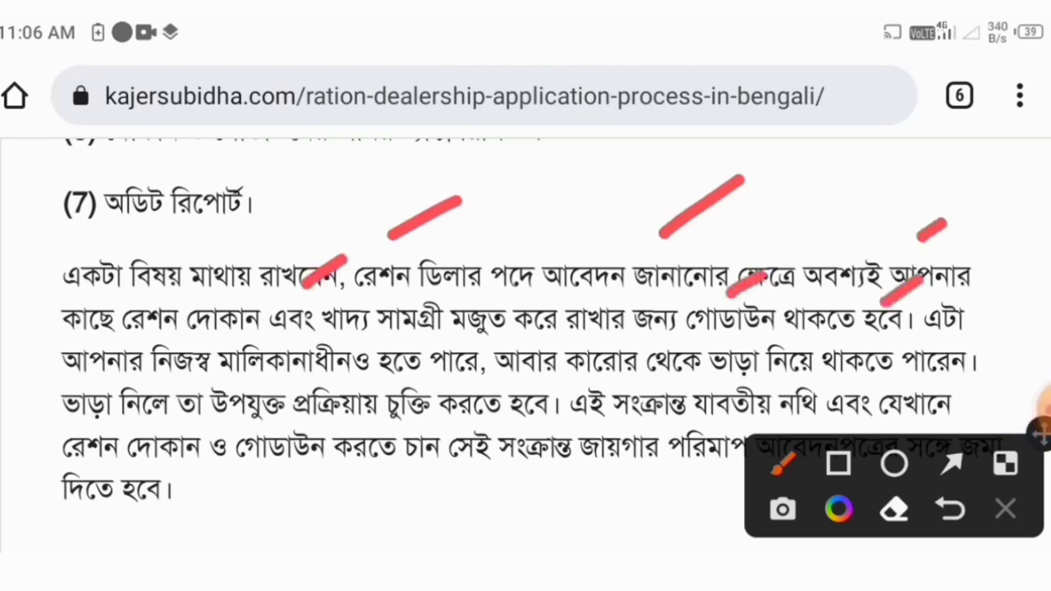
Step: Mark the lines on owning or renting the premises, underline the proper rental agreement requirement in red, and clear the drawing
drag(984, 329, 1027, 302)
drag(355, 343, 377, 328)
drag(491, 333, 518, 312)
drag(720, 345, 748, 324)
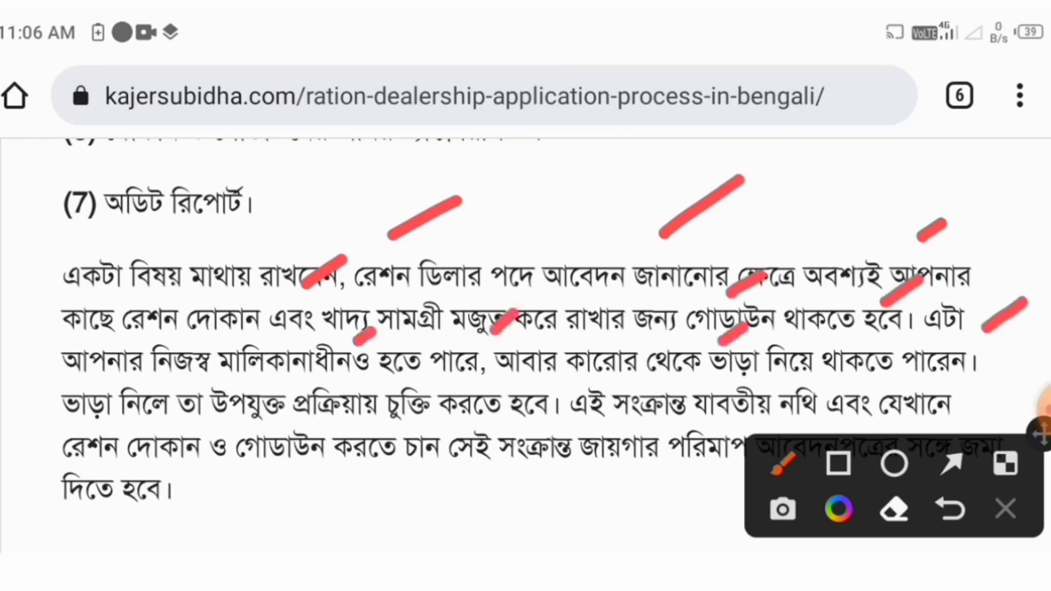
drag(969, 386, 1009, 359)
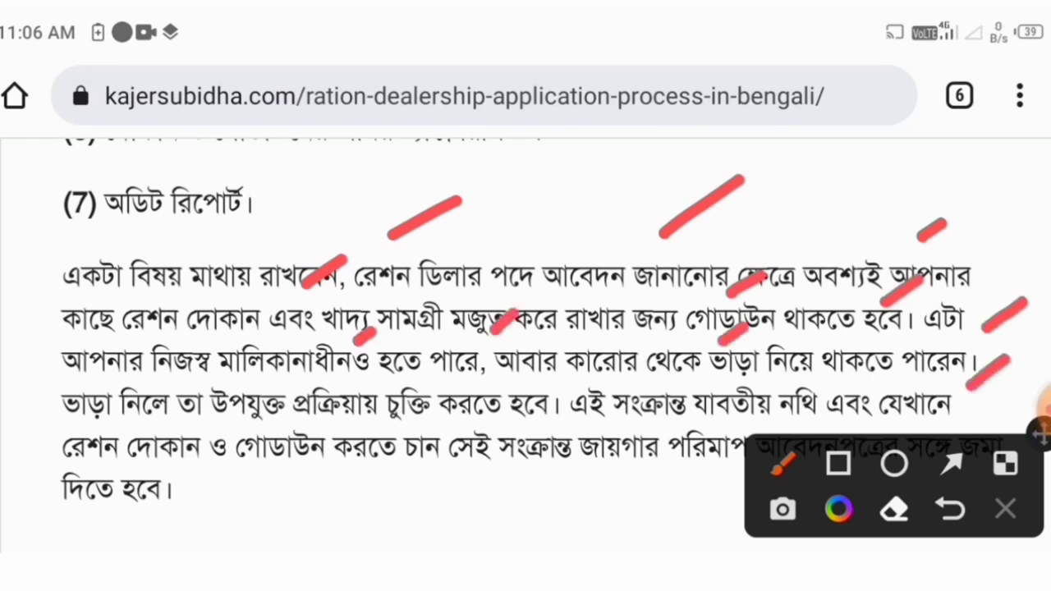
drag(316, 441, 478, 425)
drag(546, 428, 562, 417)
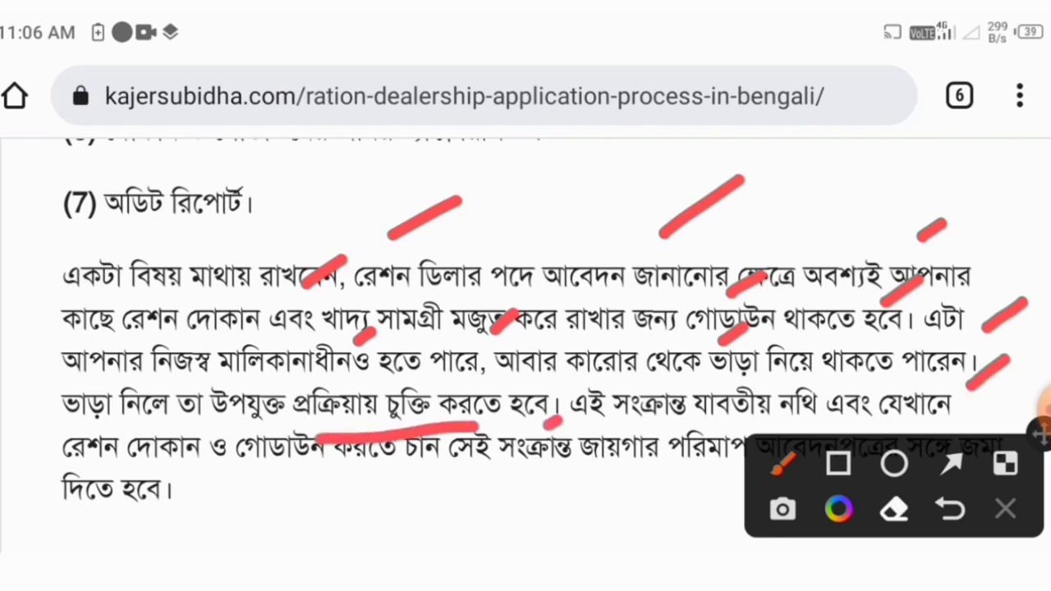
drag(909, 387, 938, 374)
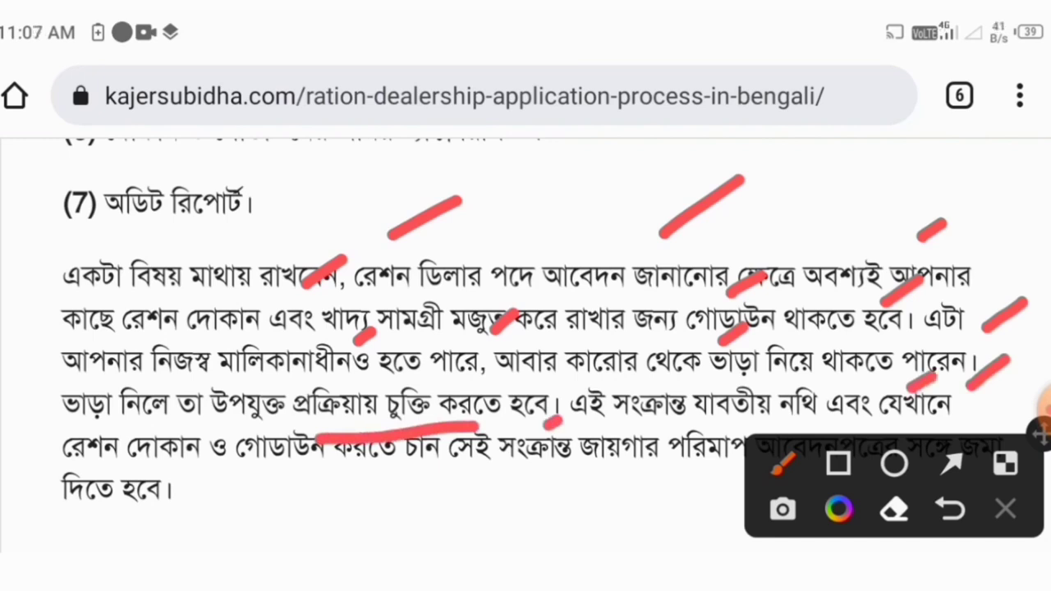
click(1006, 509)
Step: Mark the ration dealer application process heading and the start of its paragraph on the state government's notification with red strokes
scroll(526, 328, down, 2)
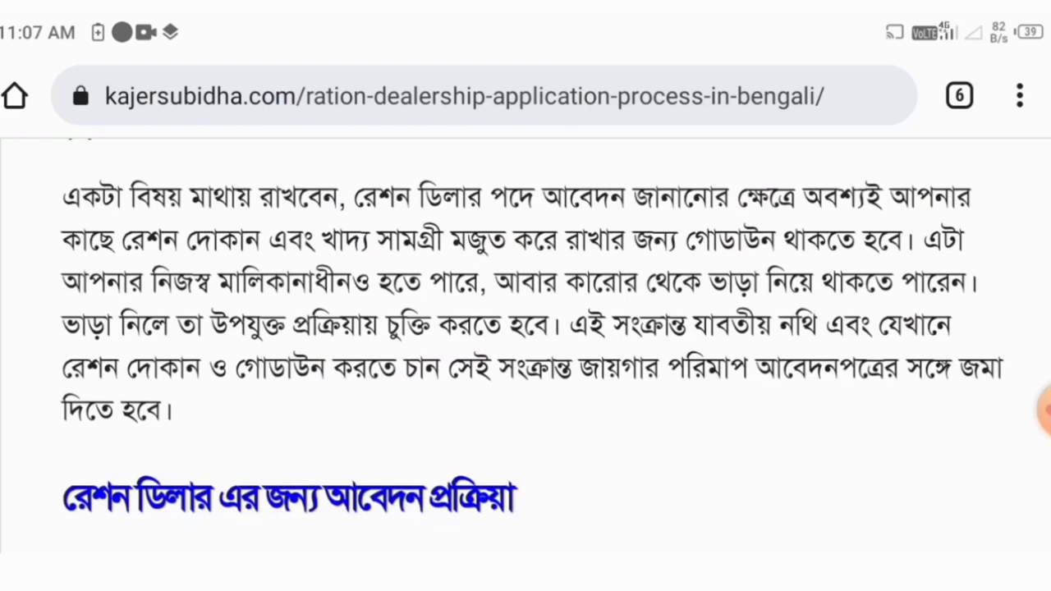
scroll(526, 345, down, 5)
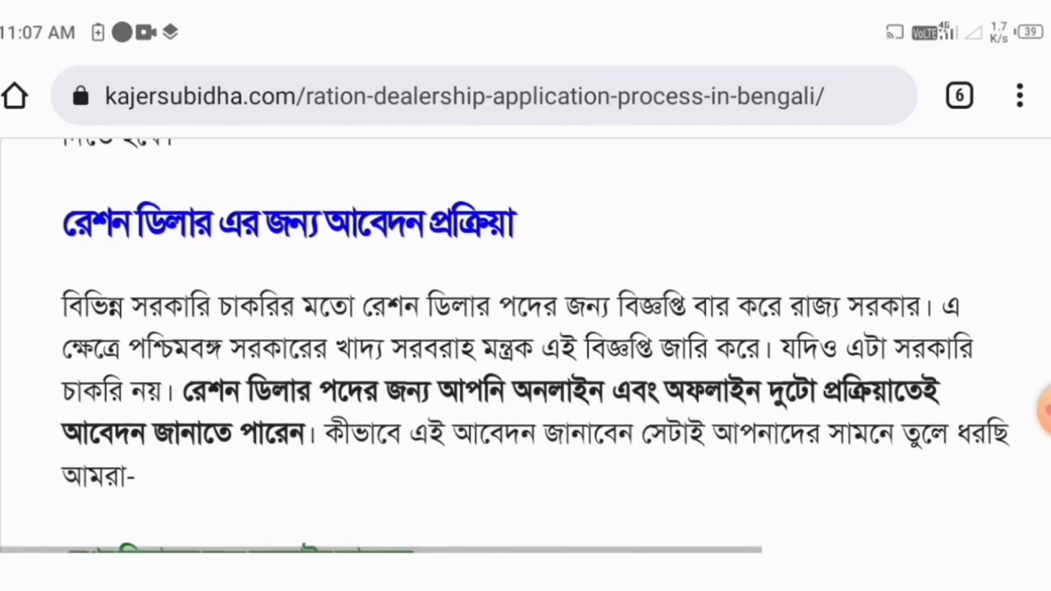
scroll(525, 345, down, 1)
click(1041, 408)
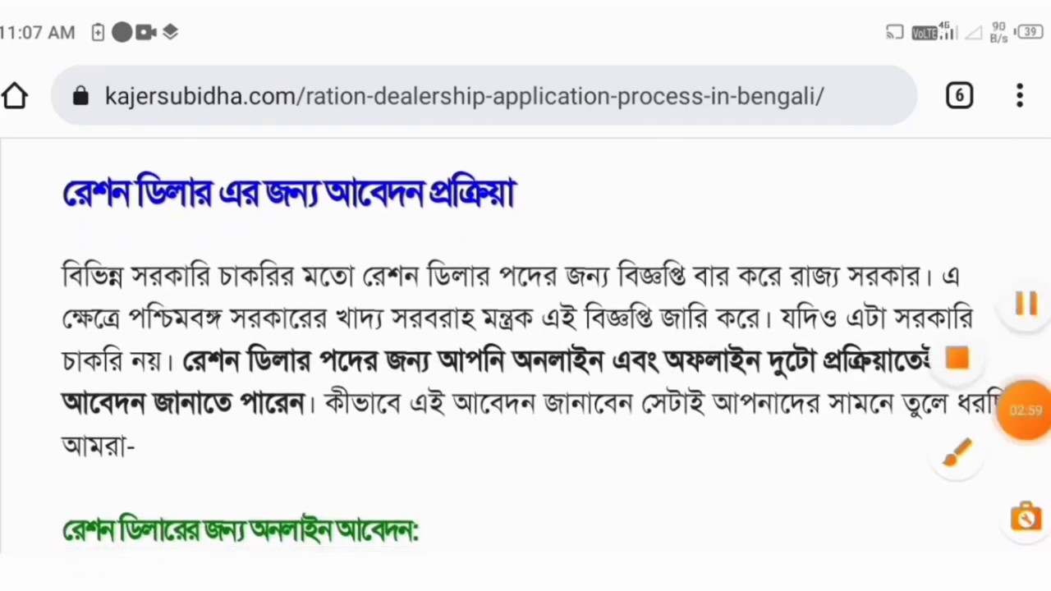
click(961, 451)
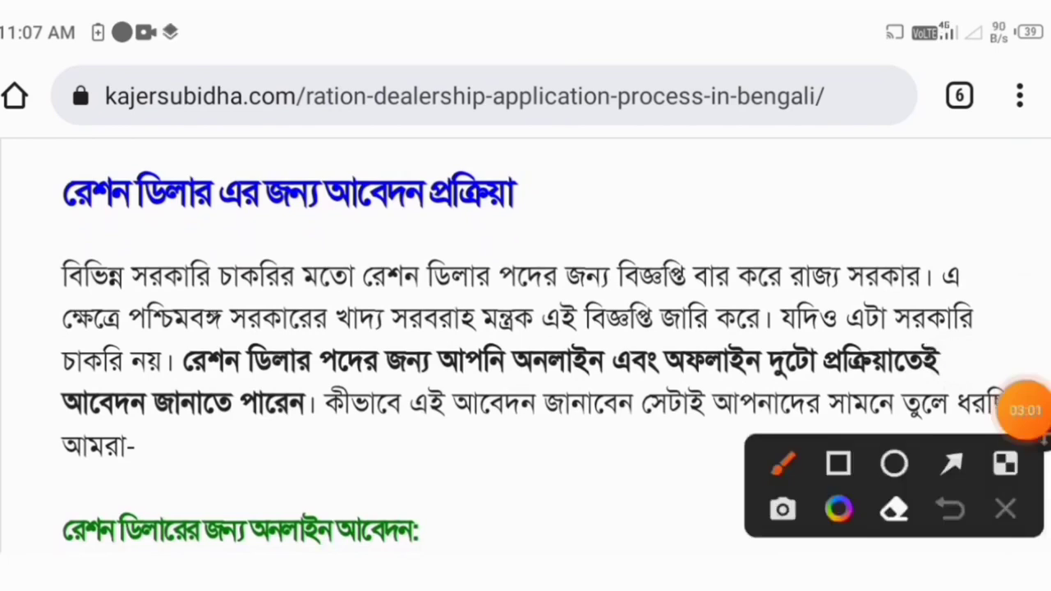
drag(300, 241, 337, 223)
drag(478, 235, 604, 187)
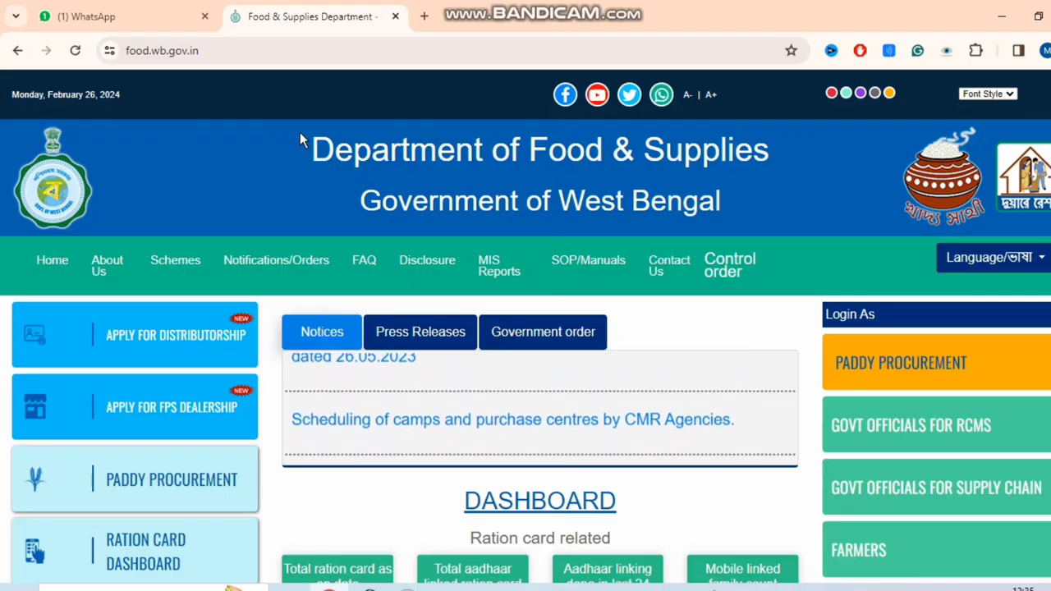
Step: On the West Bengal Food & Supplies Department website, open the FPS dealership application page with its vacancy dashboard
scroll(302, 276, down, 1)
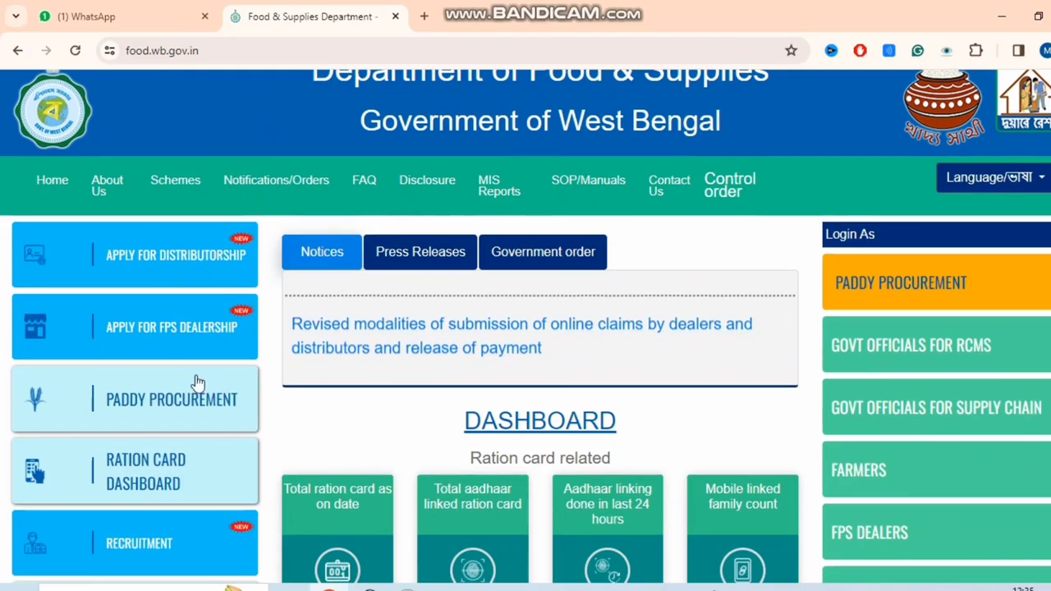
click(204, 336)
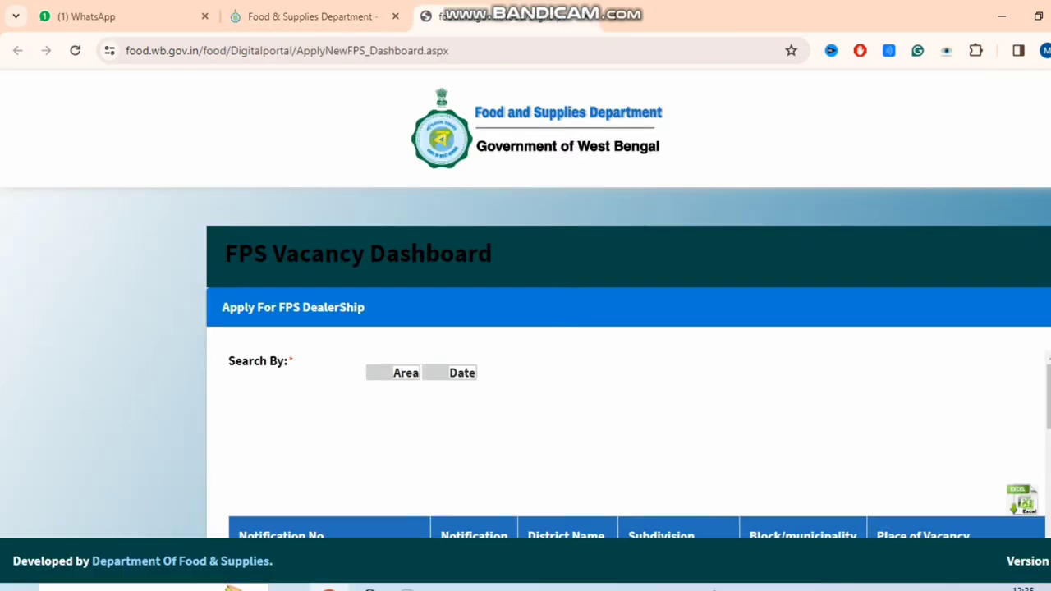
scroll(633, 289, down, 1)
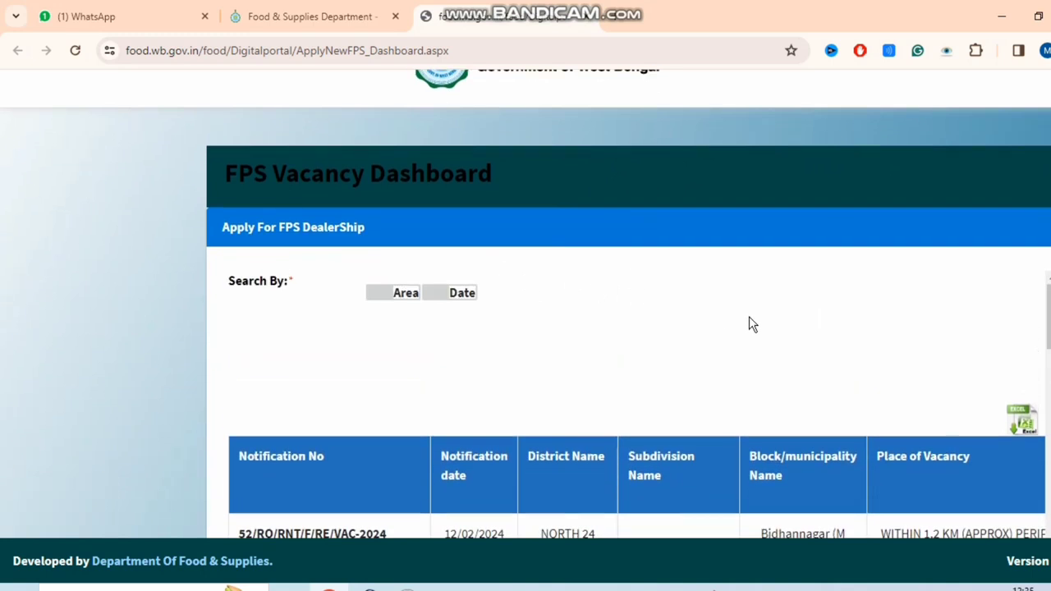
scroll(627, 279, up, 1)
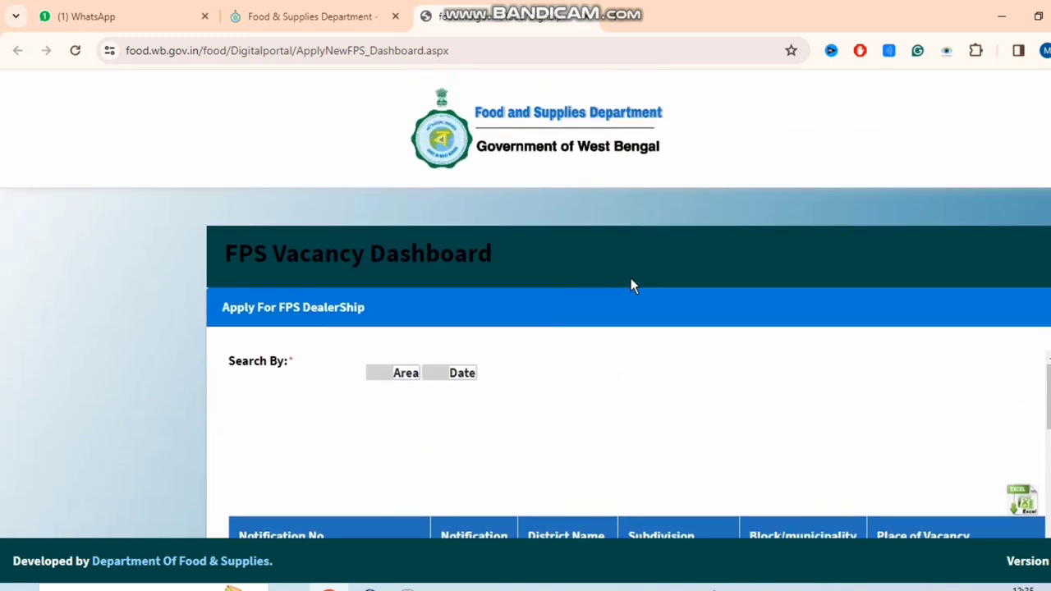
Step: Set the vacancy search to Area and choose SOUTH 24 PARAGANAS as the district
click(373, 375)
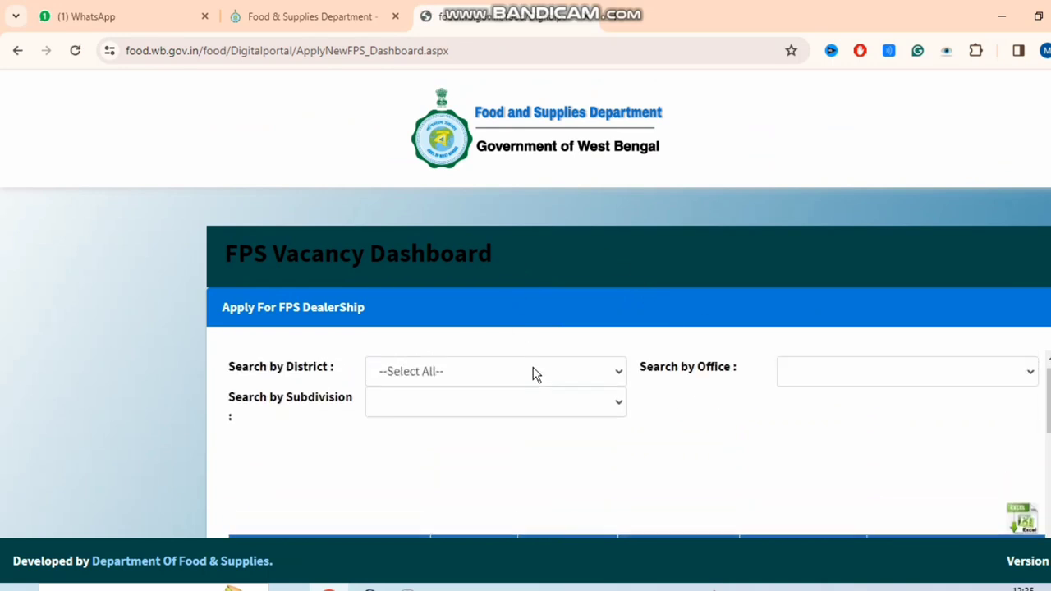
click(436, 374)
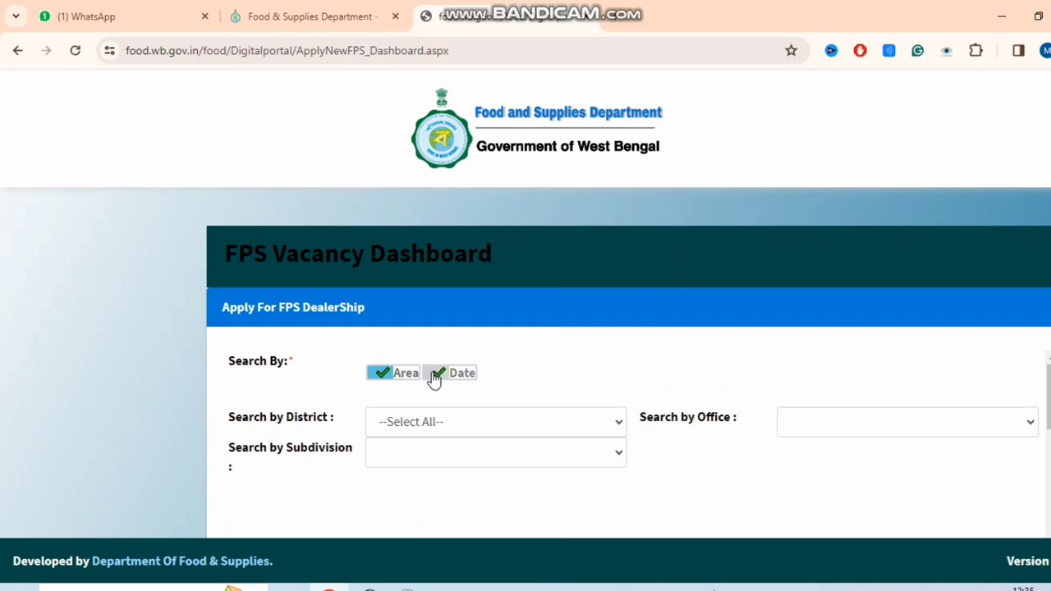
click(373, 374)
click(421, 423)
scroll(498, 261, down, 2)
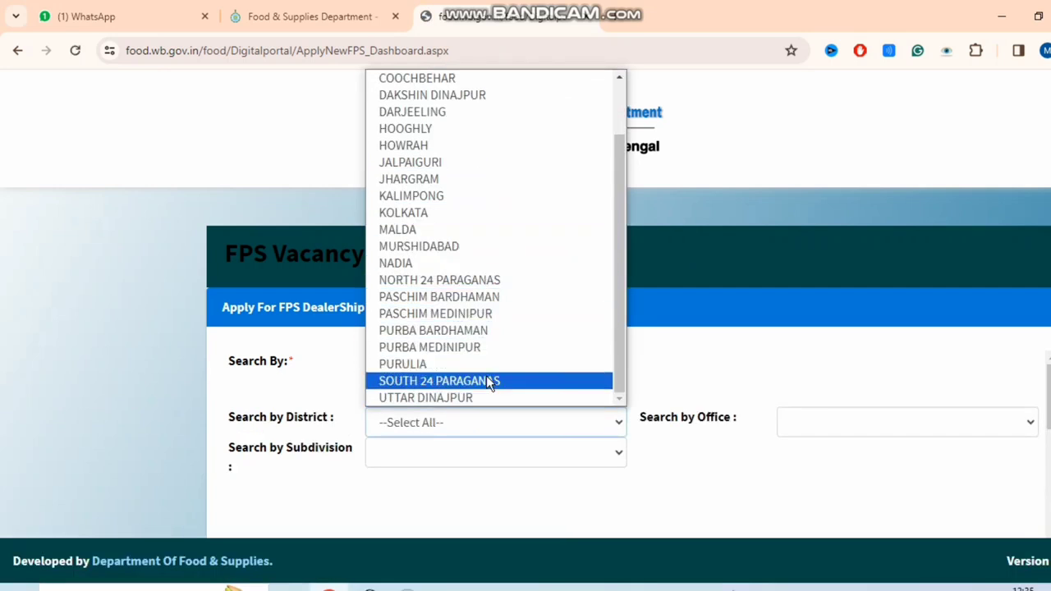
click(489, 382)
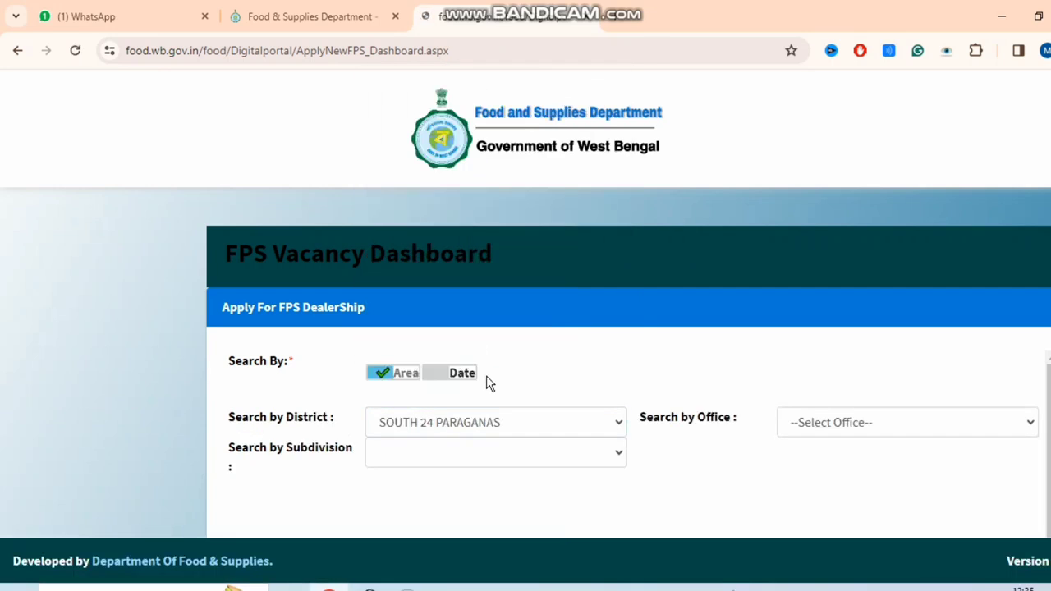
Step: Choose the office DCFS-SOUTH TWENTY FOUR PARGANAS and the subdivision SCFS-Kakdwip for the vacancy search
click(840, 422)
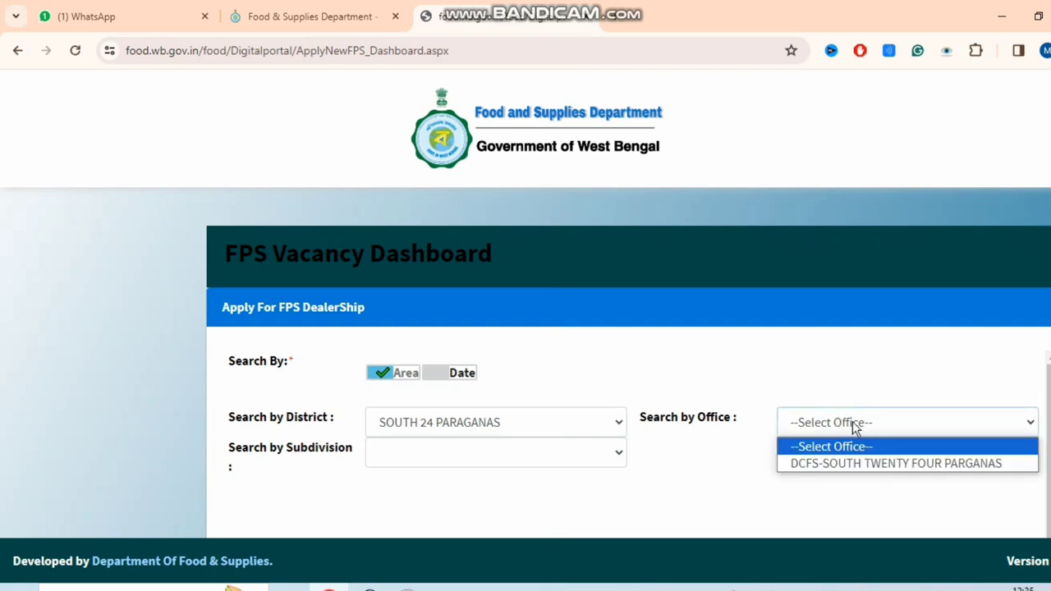
click(847, 462)
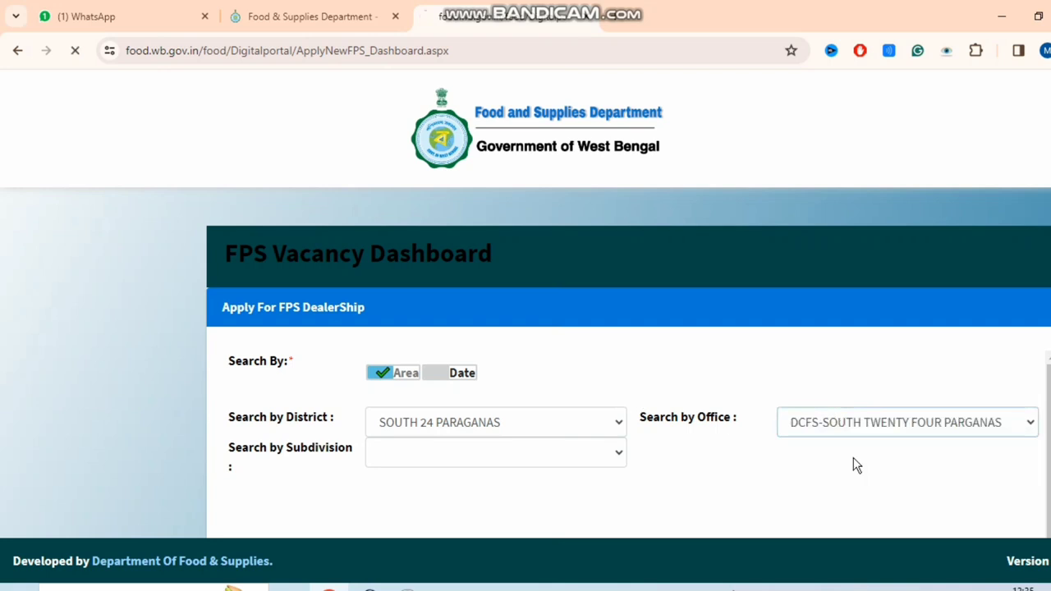
click(496, 453)
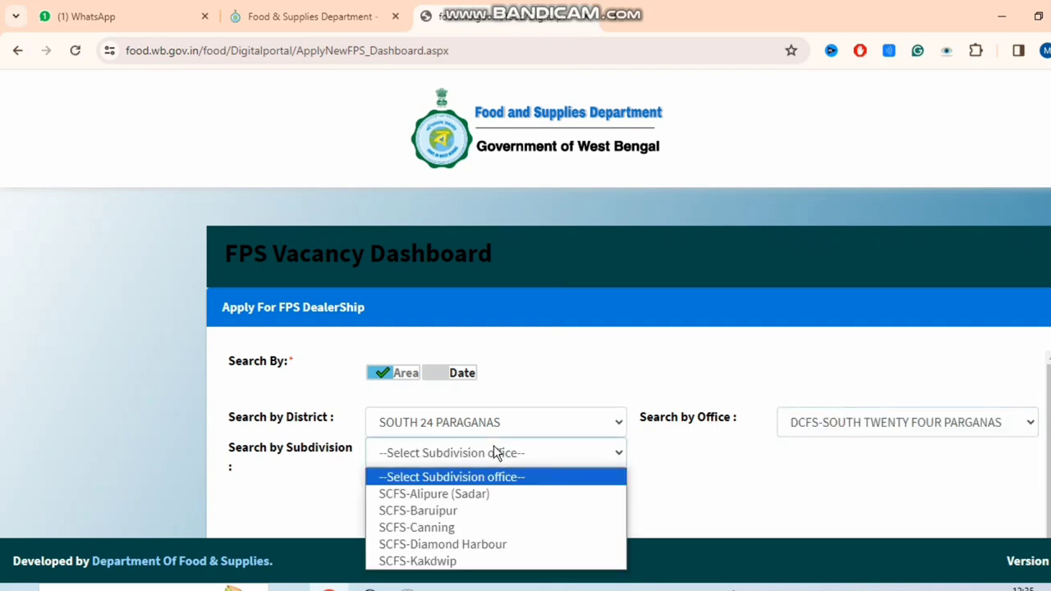
click(466, 561)
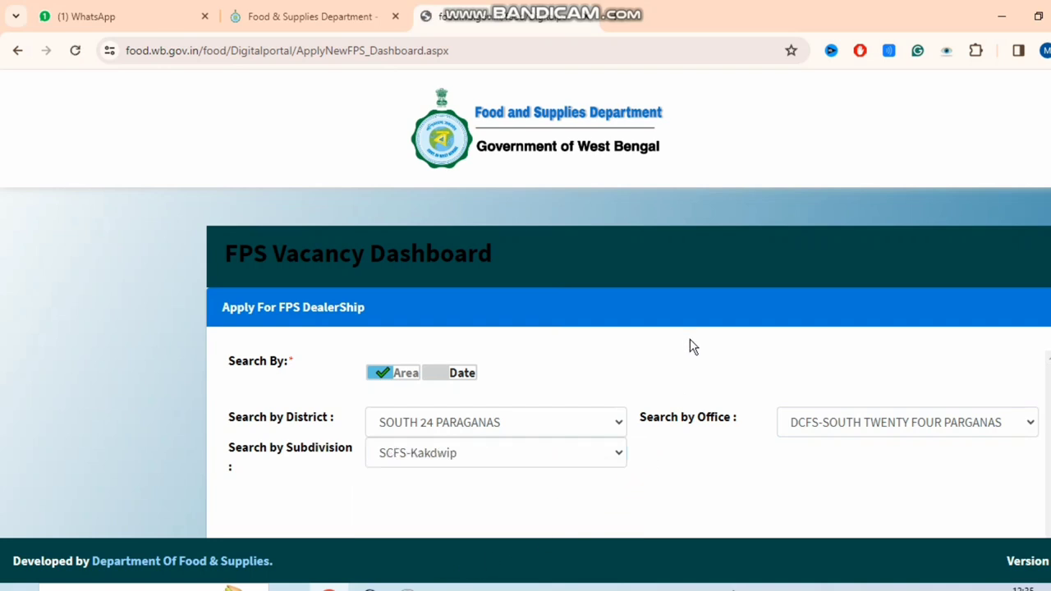
Step: Examine the Kakdwip vacancy table's notification numbers, notification dates, districts, subdivisions and places of vacancy
scroll(692, 346, down, 2)
scroll(693, 340, down, 3)
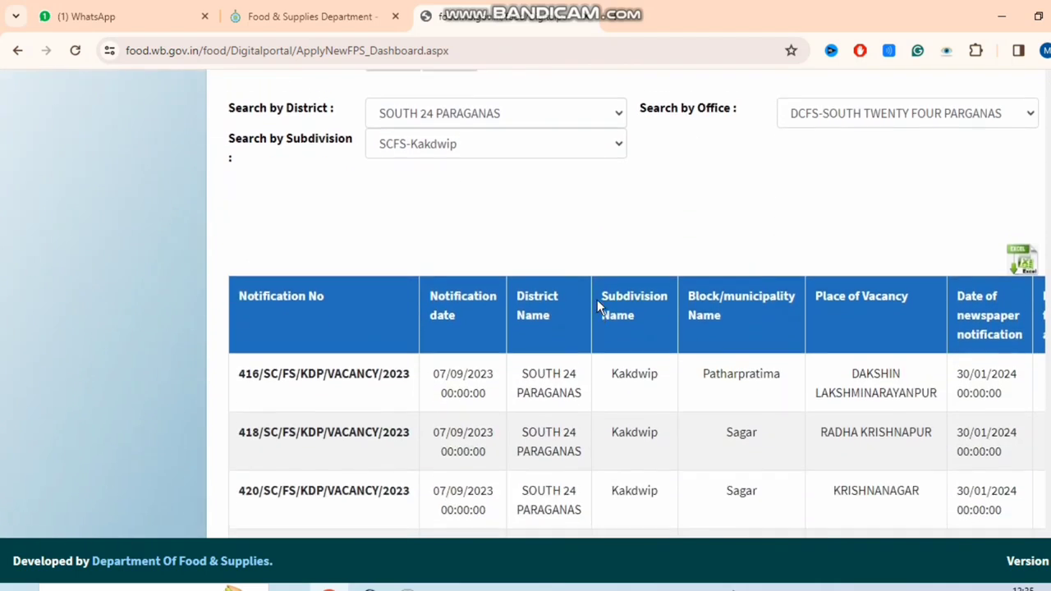
scroll(509, 234, up, 2)
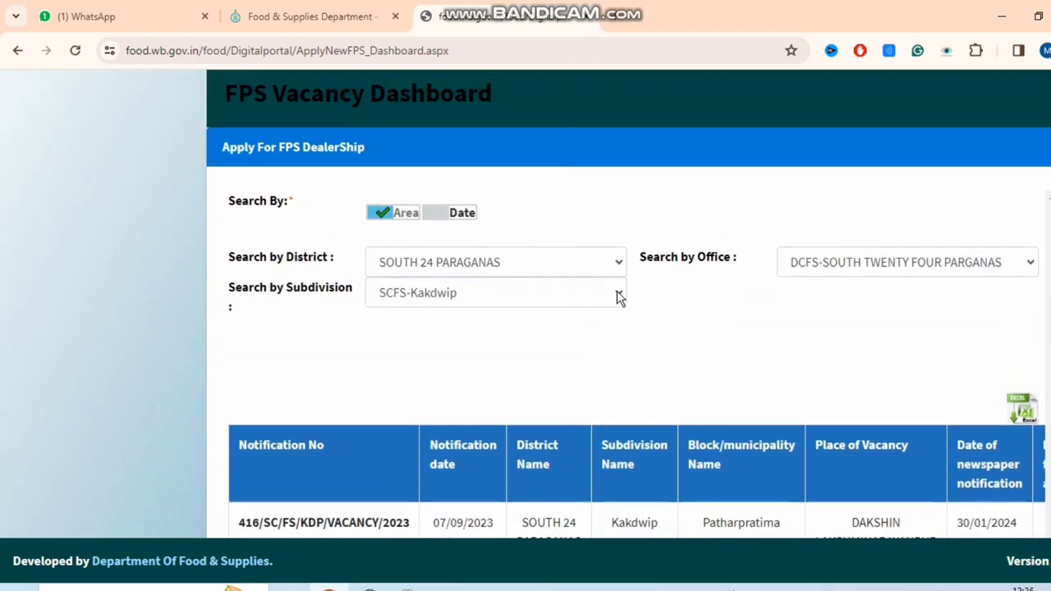
scroll(651, 296, down, 3)
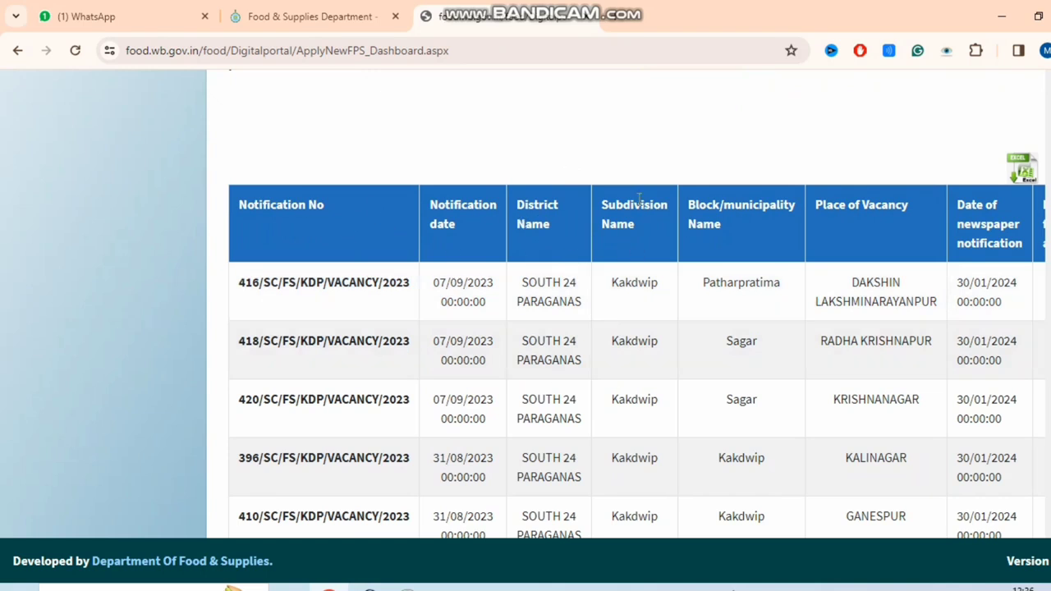
scroll(663, 249, down, 1)
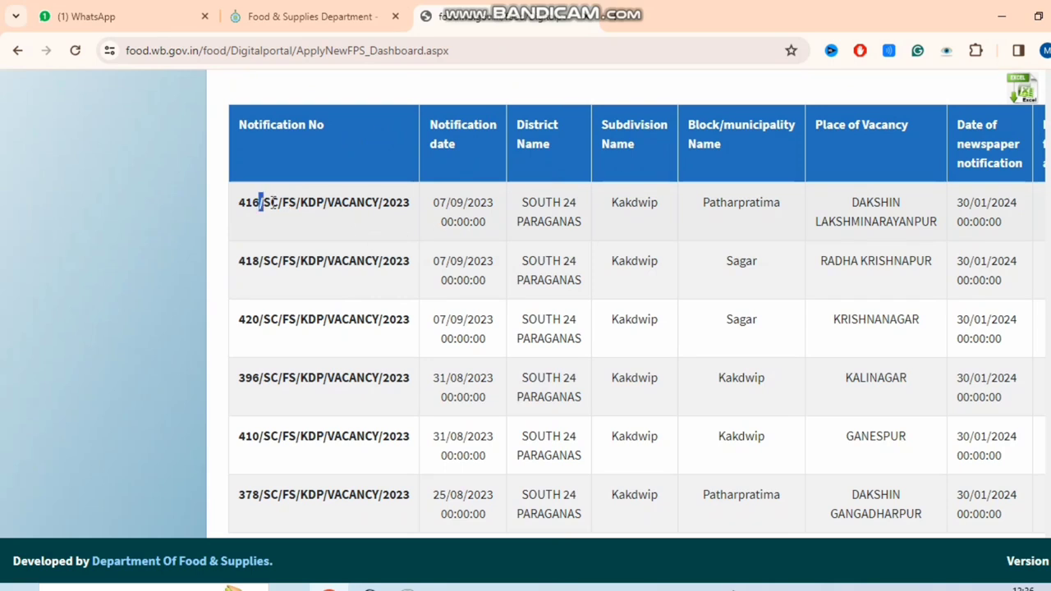
drag(265, 199, 392, 222)
triple_click(458, 138)
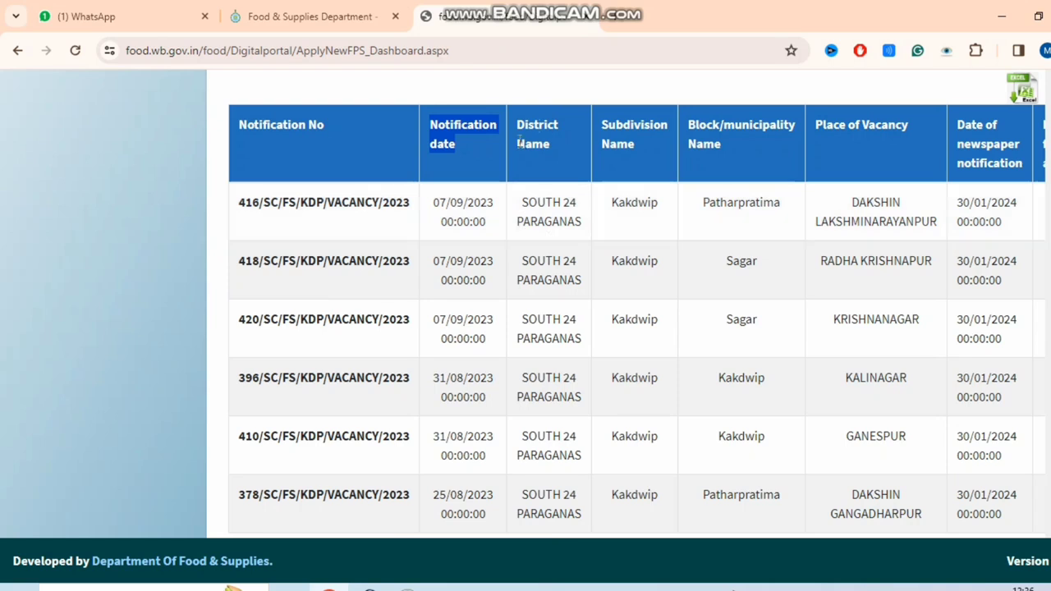
click(612, 147)
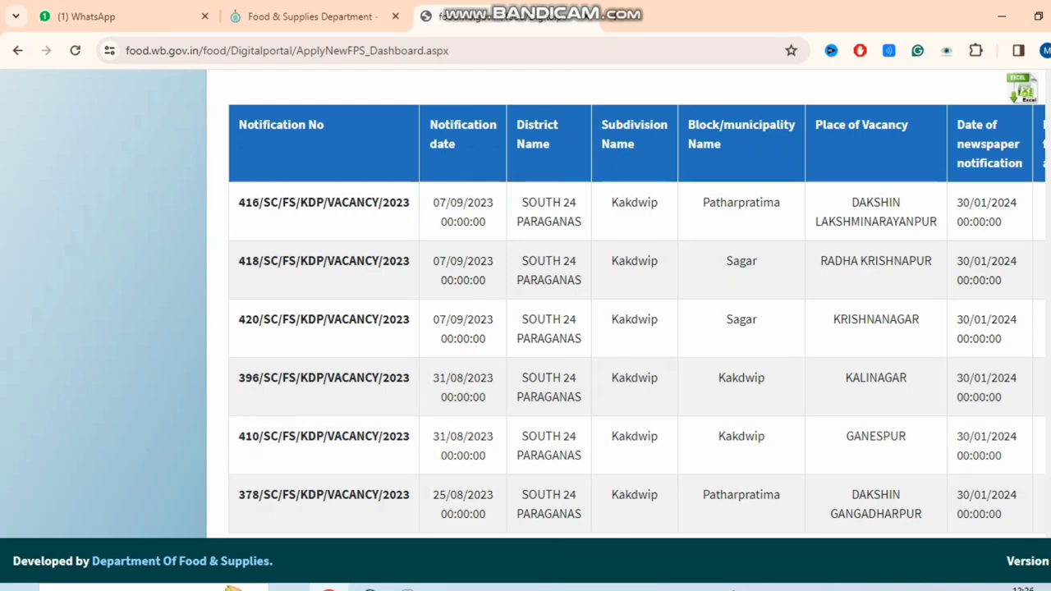
Step: Download the vacancy notification for DAKSHIN LAKSHMINARAYANPUR in Patharpratima from the table and open the PDF
scroll(993, 437, down, 1)
drag(808, 530, 1012, 573)
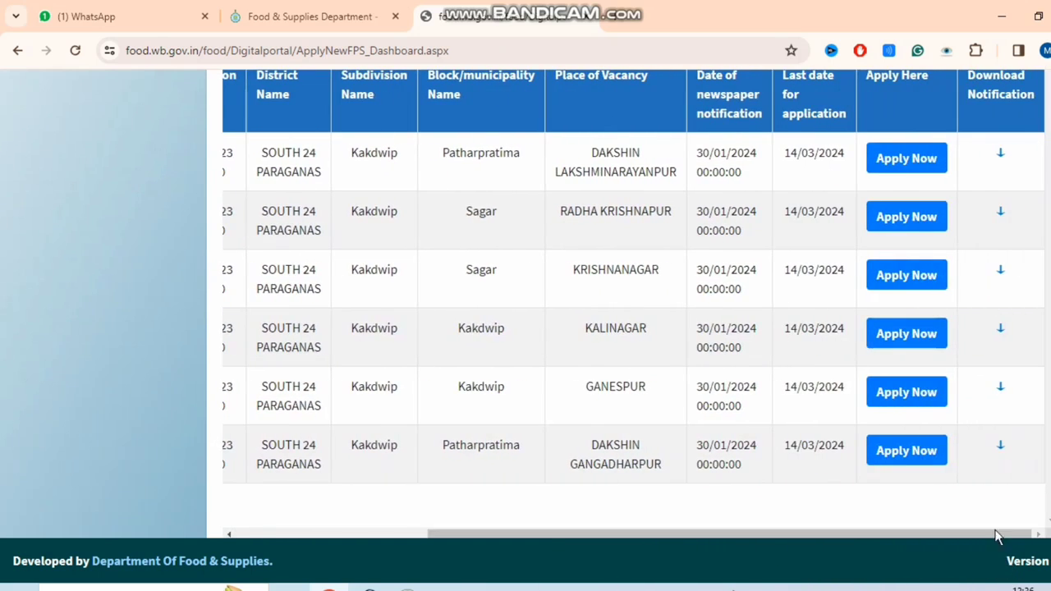
scroll(961, 488, up, 3)
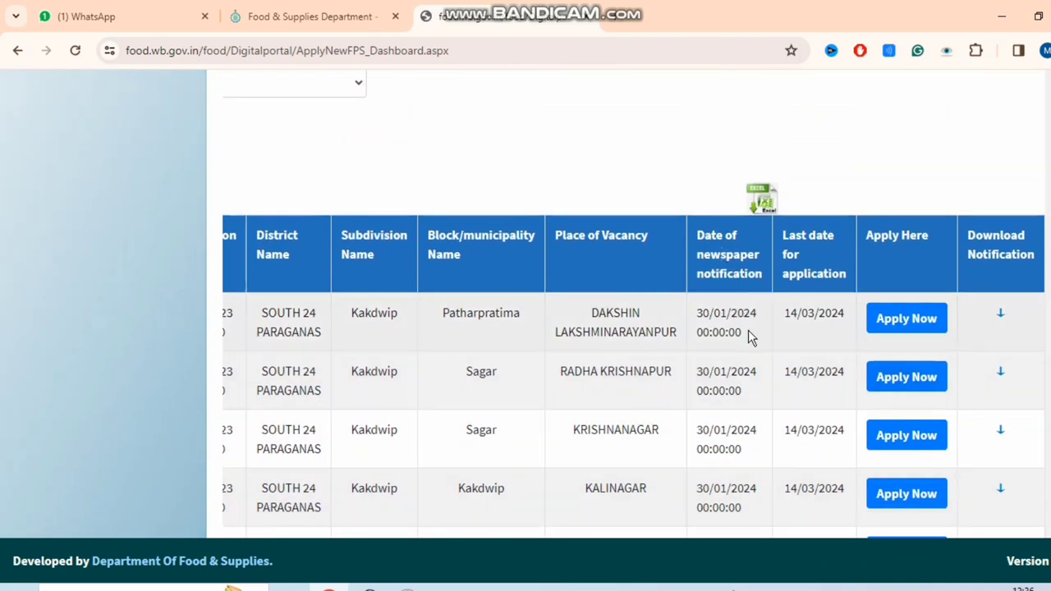
triple_click(748, 330)
scroll(937, 152, down, 1)
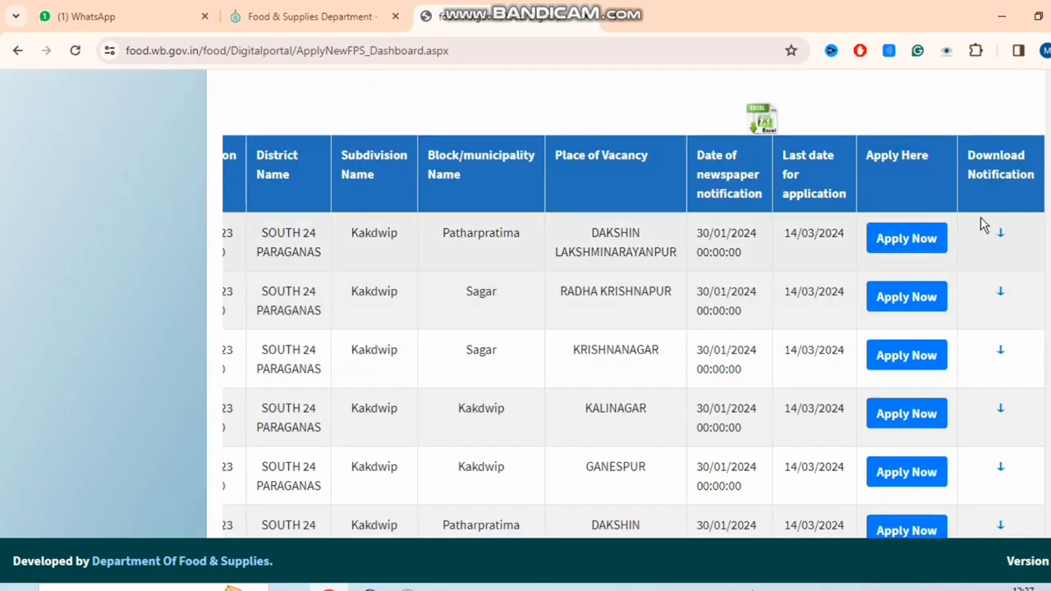
click(1003, 238)
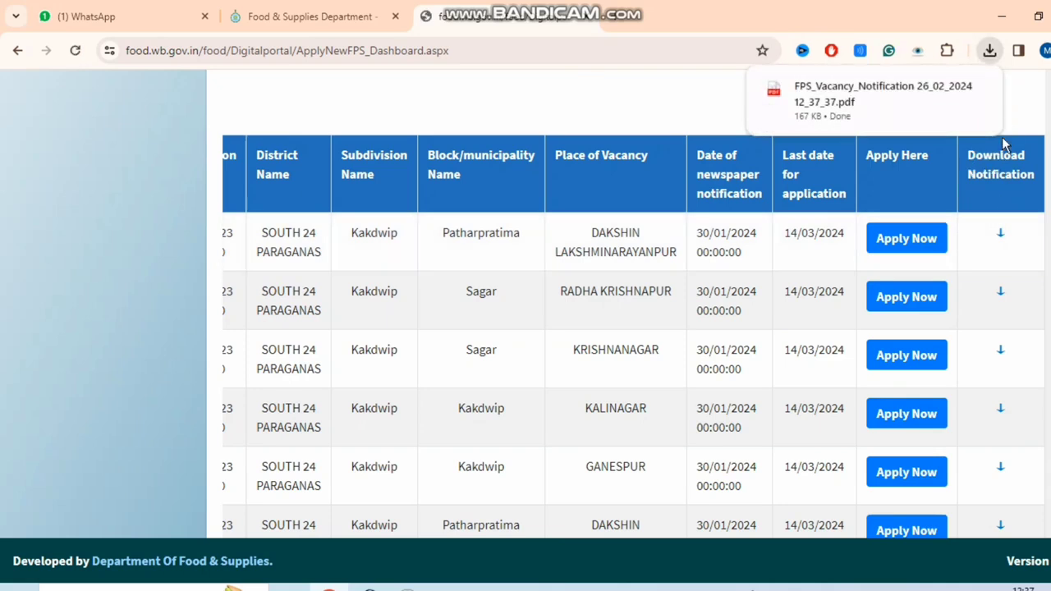
click(871, 101)
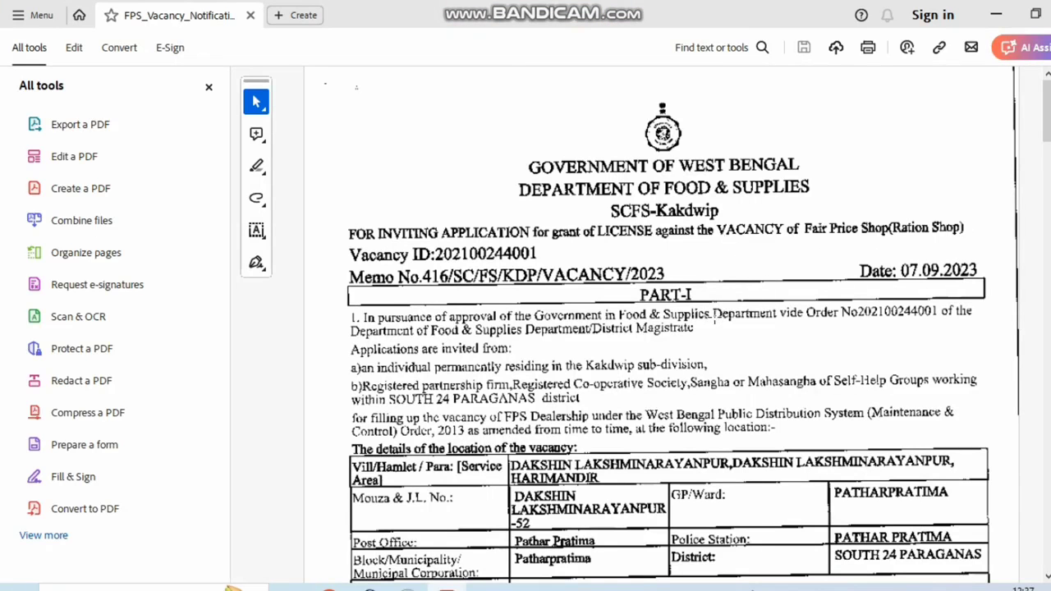
Step: Read the vacancy notification's location details, submission modes, application fee, submission deadline, eligibility criteria and godown size requirements
scroll(801, 288, down, 2)
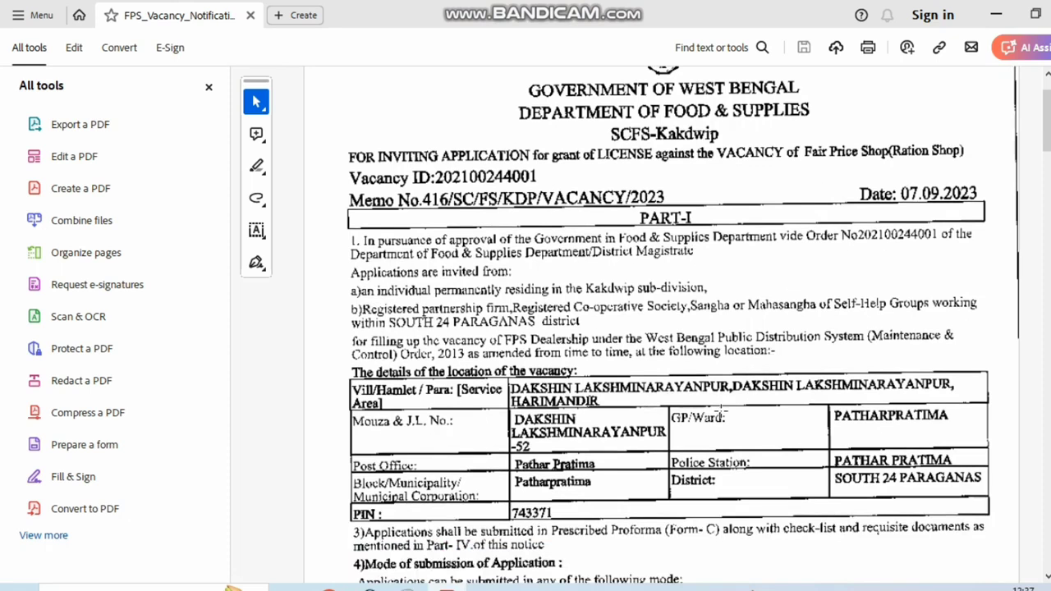
scroll(754, 381, down, 2)
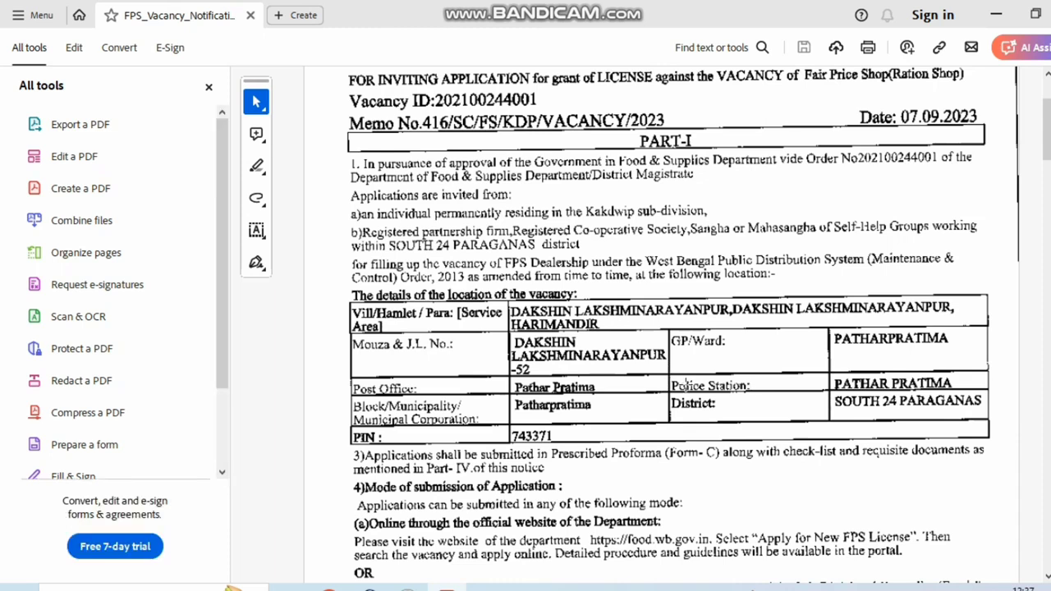
scroll(686, 382, down, 4)
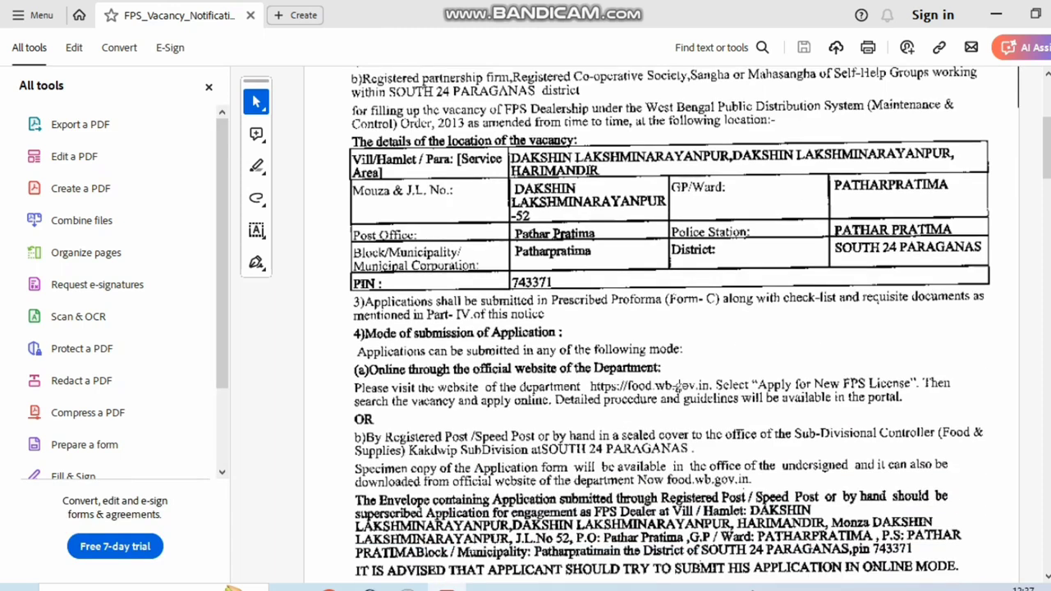
scroll(679, 386, down, 2)
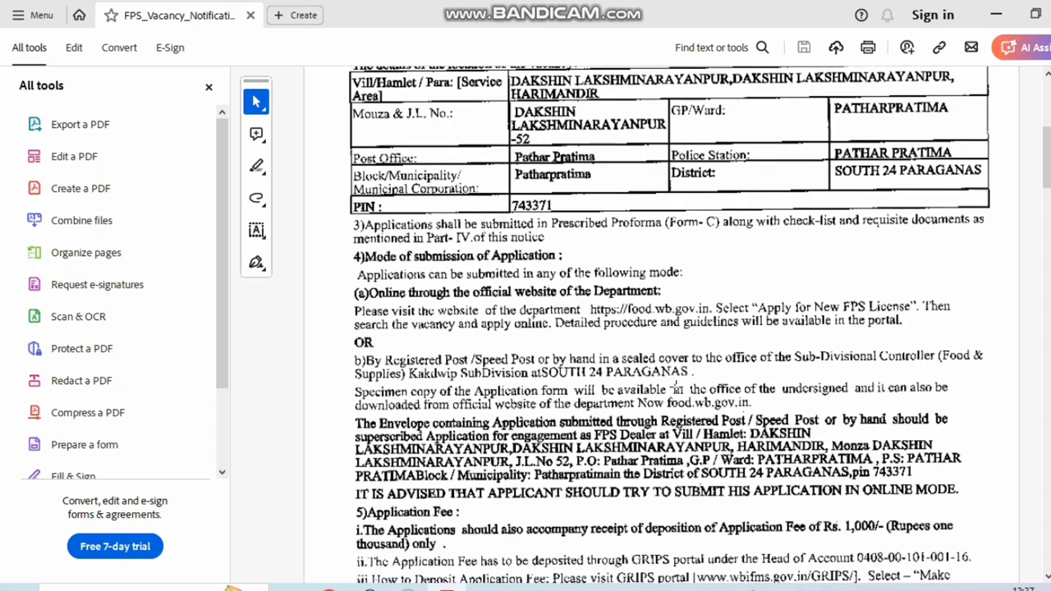
scroll(676, 388, down, 2)
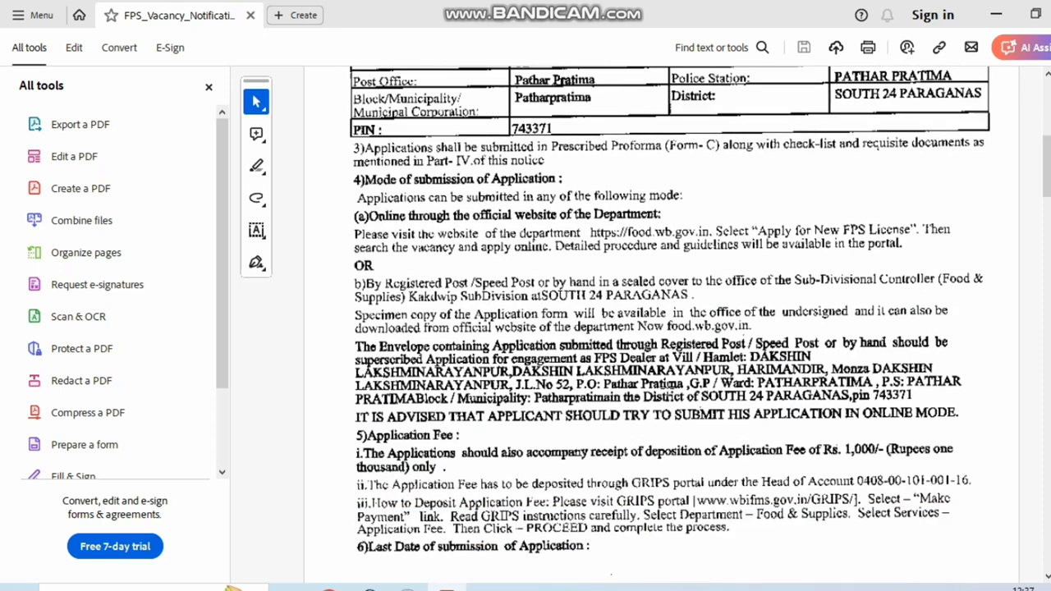
scroll(560, 379, down, 1)
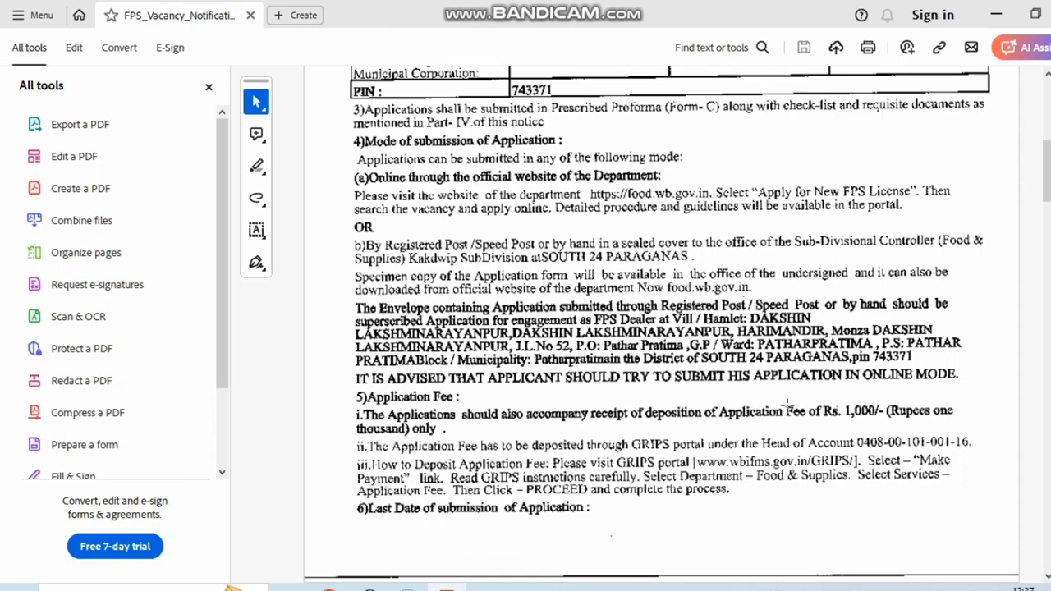
click(897, 413)
click(894, 411)
scroll(844, 400, down, 10)
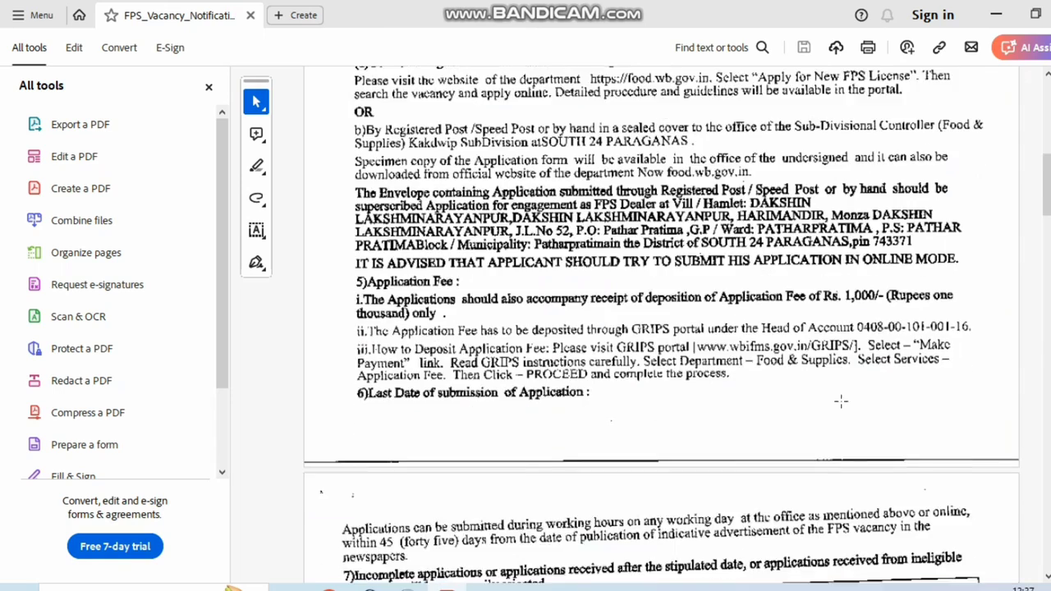
scroll(839, 406, down, 1)
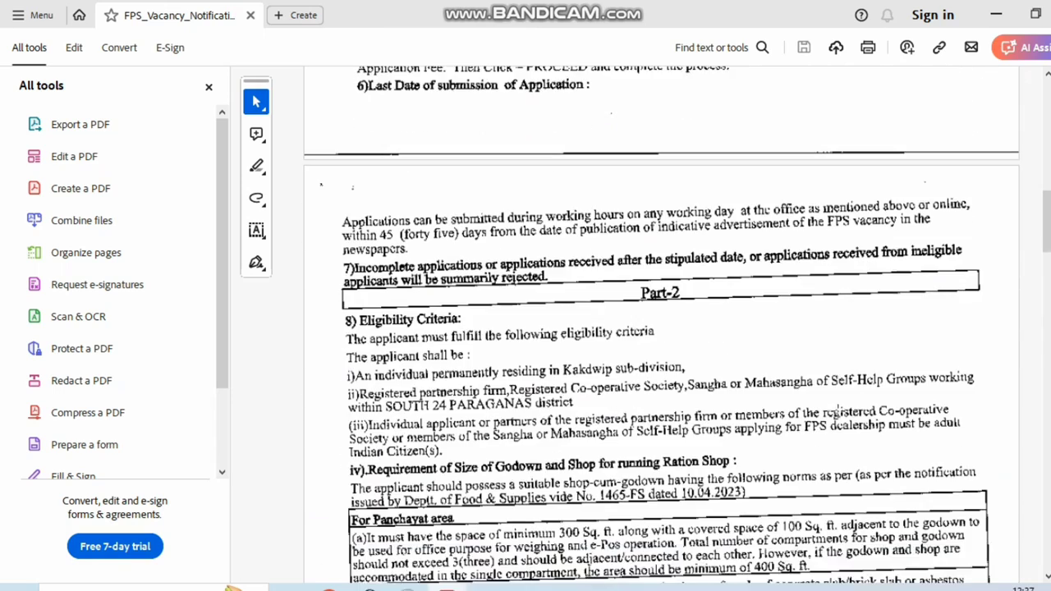
scroll(828, 411, down, 4)
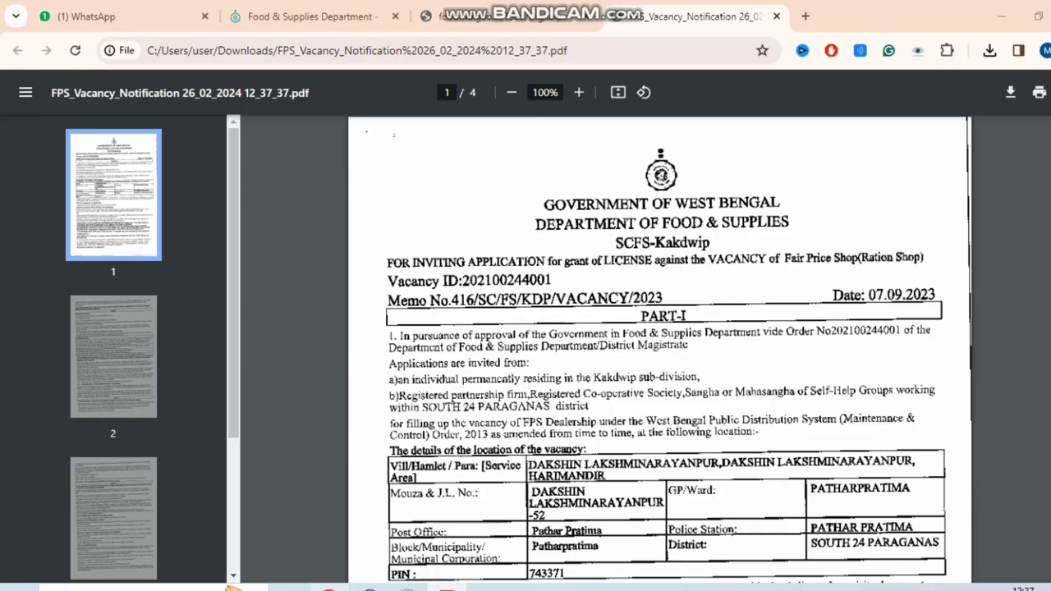
Step: Return to the vacancy table and start an application for the DAKSHIN LAKSHMINARAYANPUR vacancy in Patharpratima, first listed
click(419, 575)
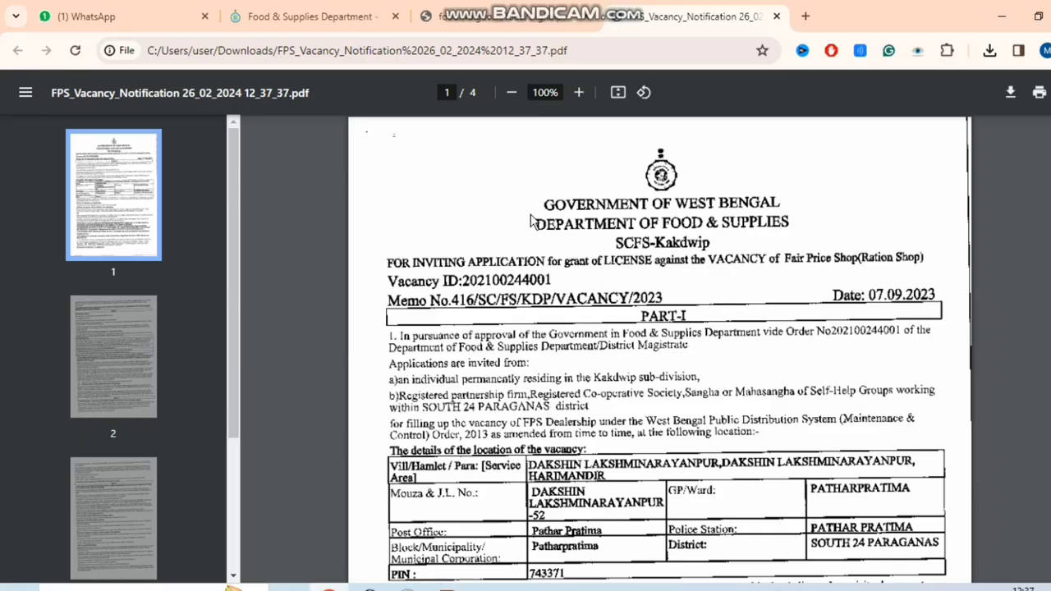
click(566, 16)
click(320, 17)
click(591, 24)
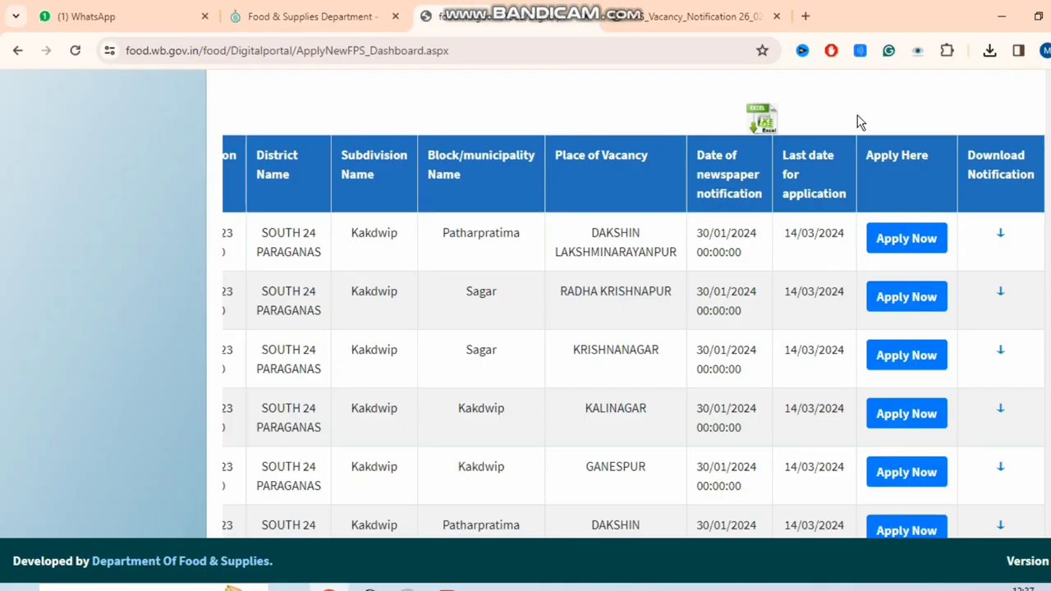
click(918, 247)
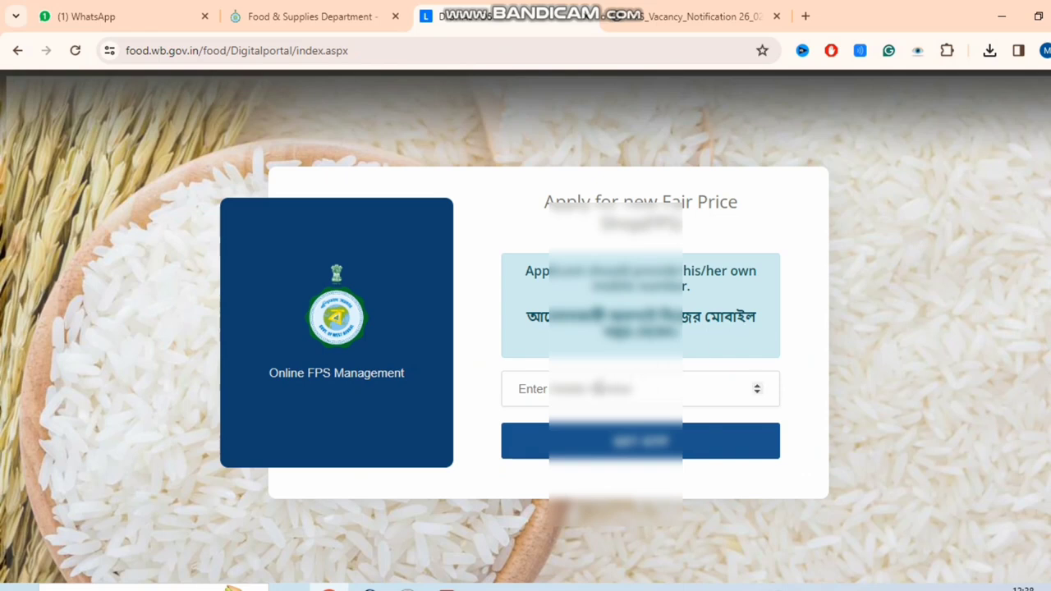
Step: Enter the applicant's mobile number, request the OTP and open the OTP field for entry
click(607, 384)
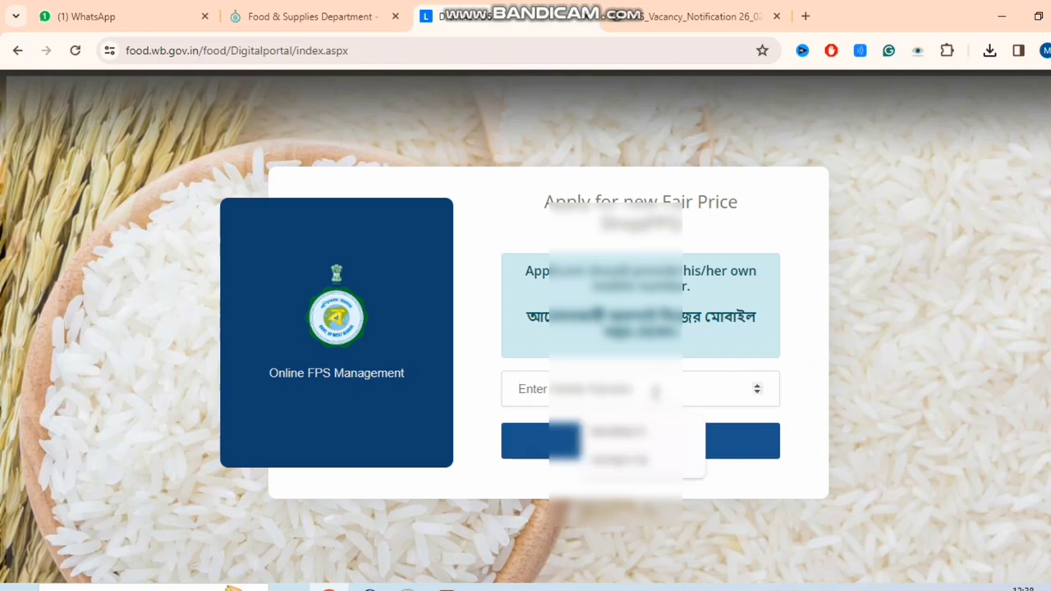
text(8)
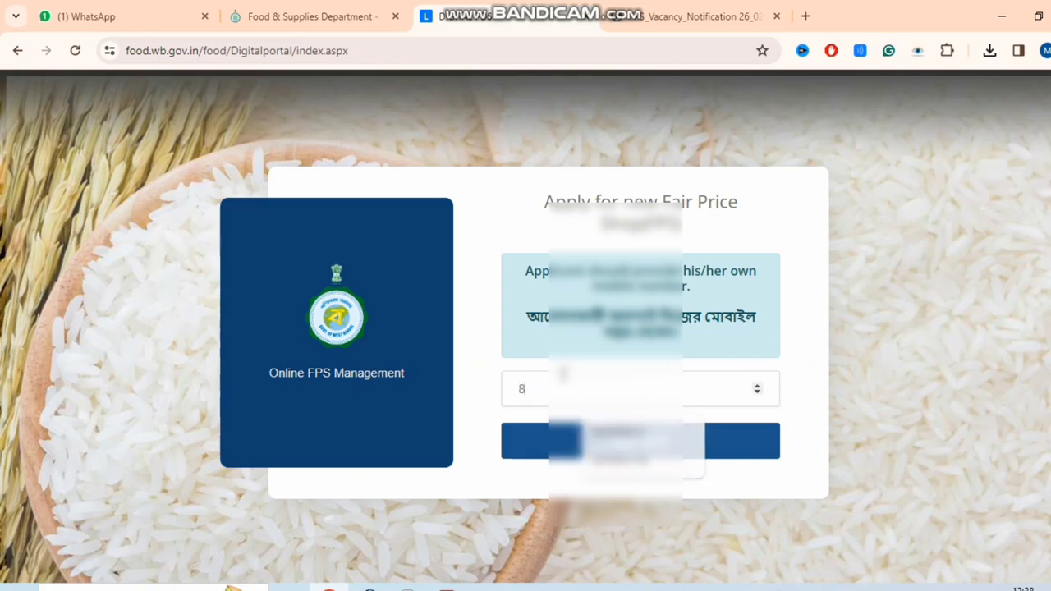
text(3178•••)
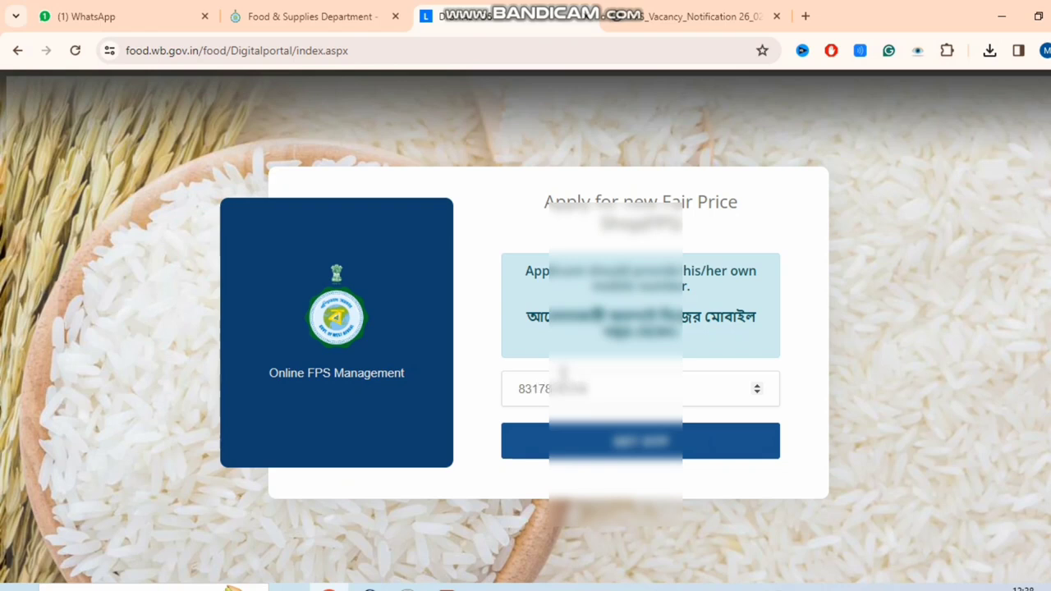
click(637, 443)
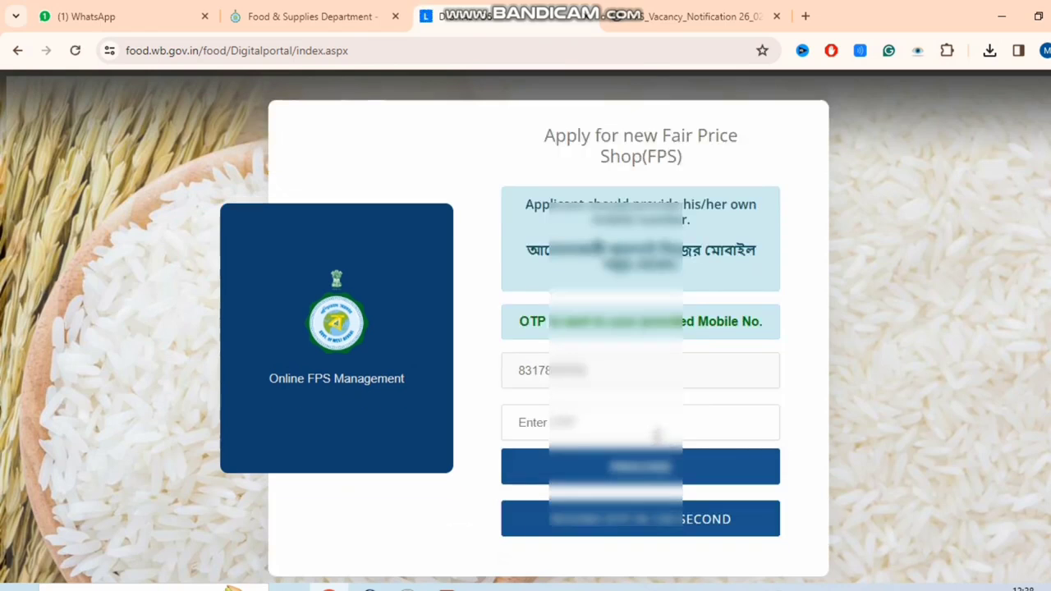
click(601, 431)
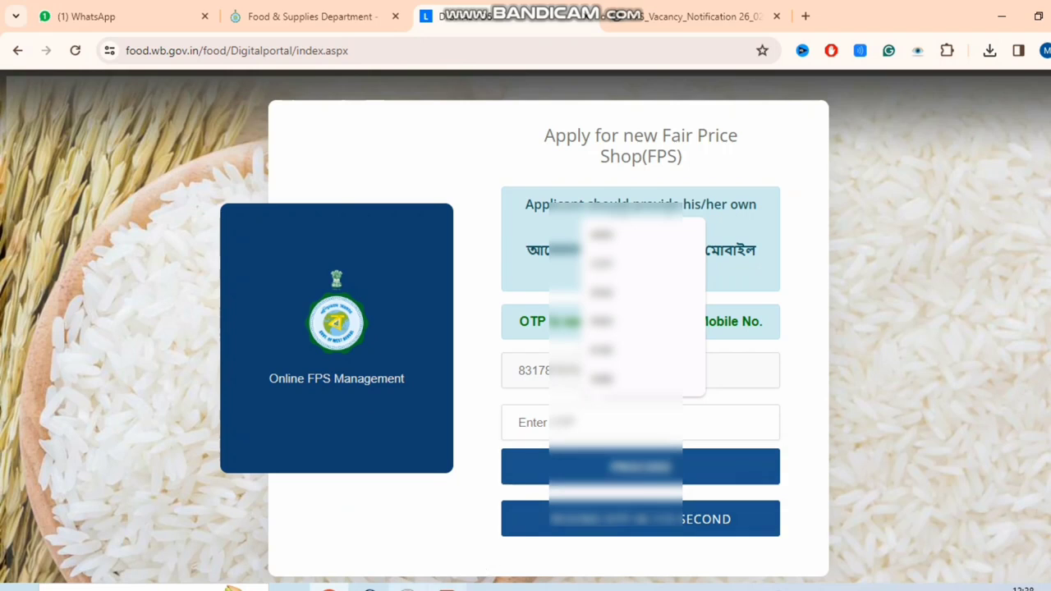
click(409, 588)
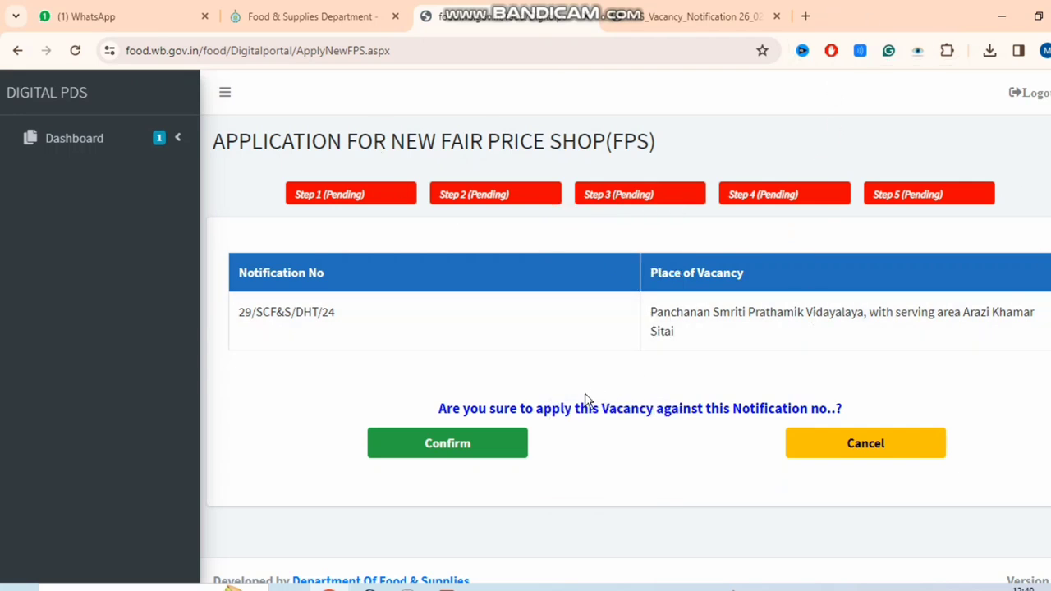
Step: Confirm the application for the vacancy under notification number 29/SCF&S/DHT/24
drag(568, 417, 810, 414)
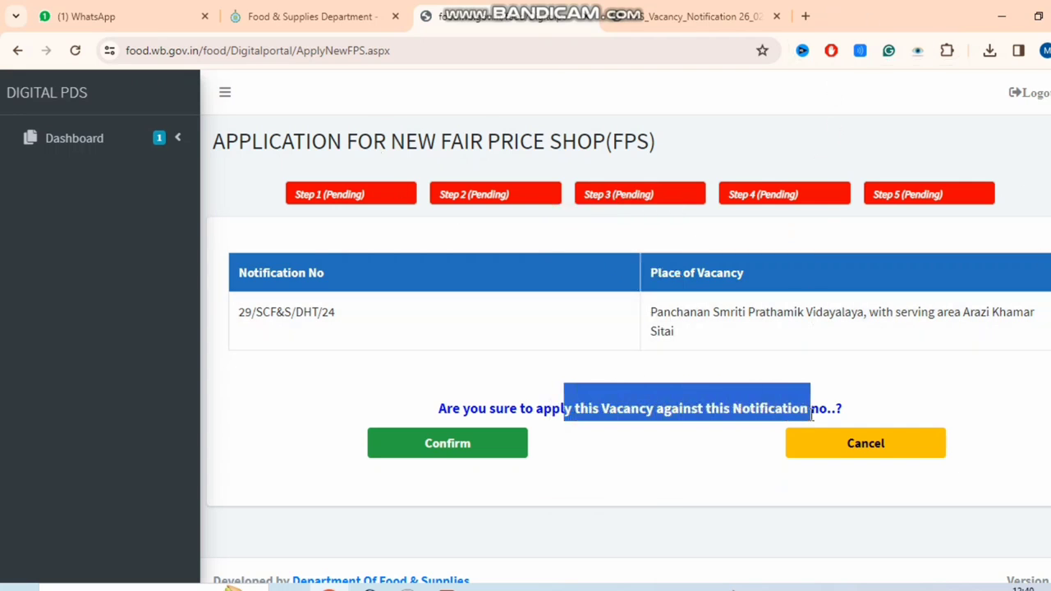
click(812, 415)
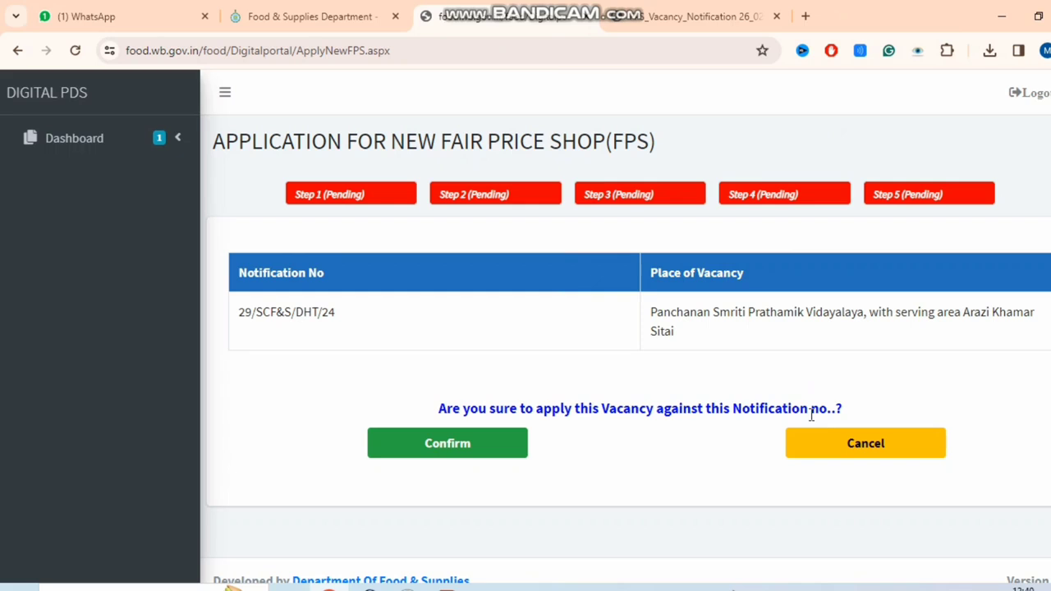
click(491, 451)
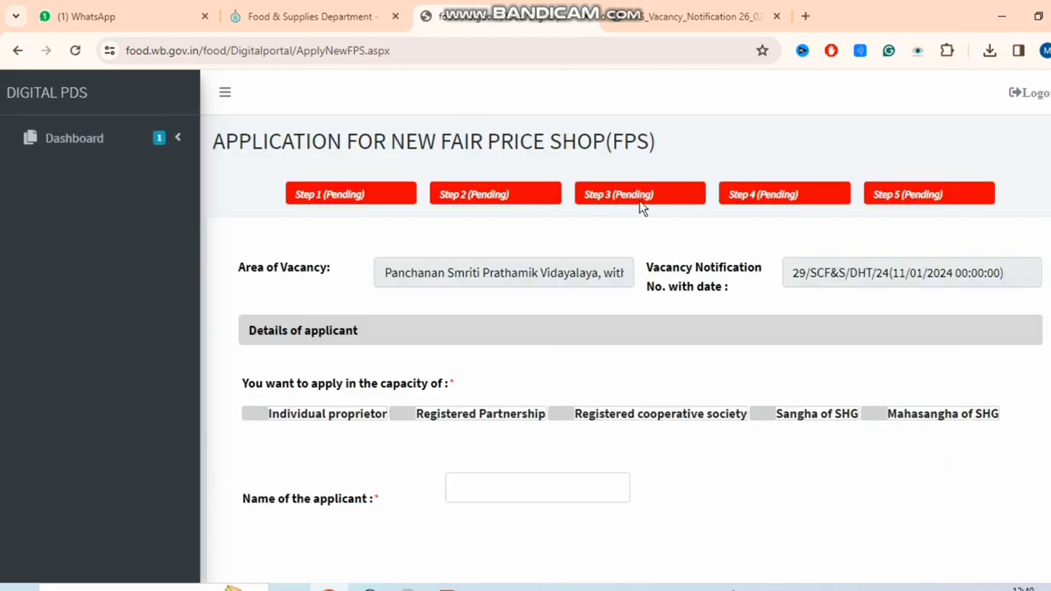
Step: Review the five application stages and choose Individual proprietor as the capacity in which to apply
scroll(751, 260, down, 1)
scroll(747, 274, up, 1)
drag(735, 183, 214, 171)
click(214, 171)
scroll(620, 309, down, 2)
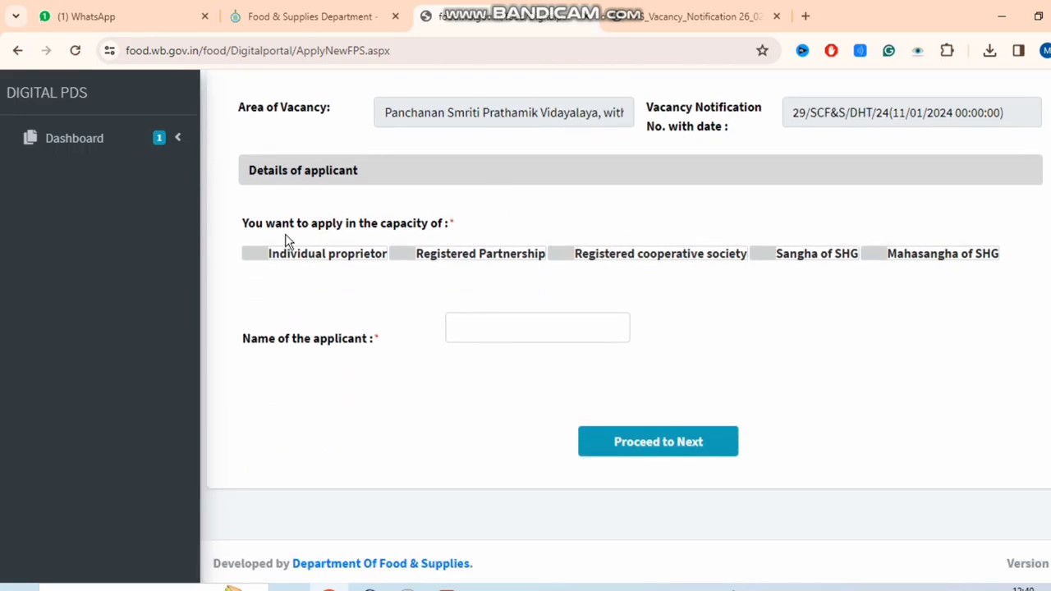
drag(281, 225, 429, 231)
click(297, 256)
click(257, 257)
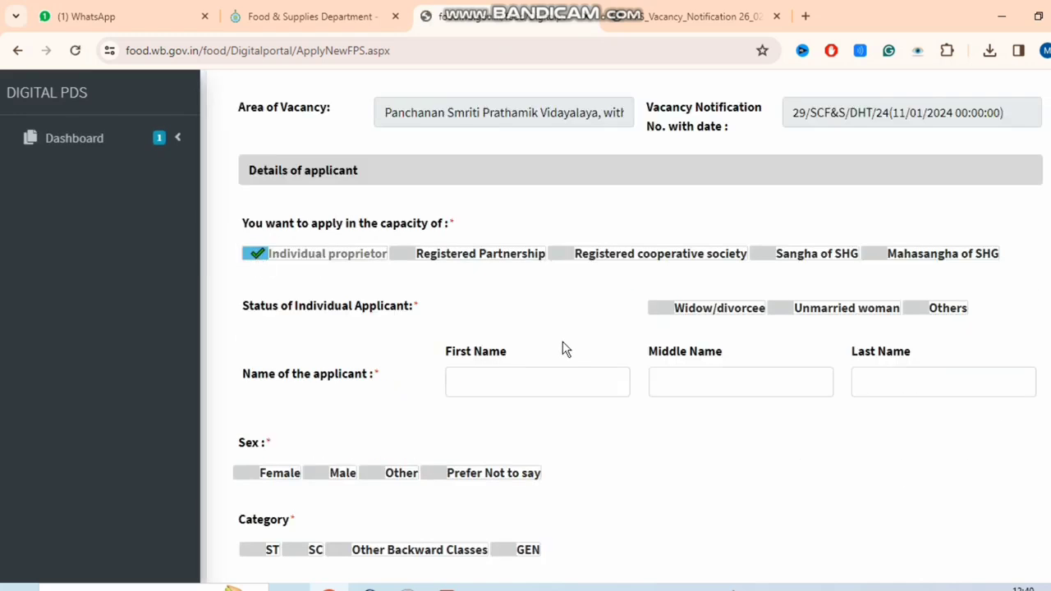
Step: Go through the status options for the individual applicant and select Unmarried woman
drag(293, 308, 415, 306)
click(415, 306)
click(818, 320)
click(753, 321)
click(921, 320)
click(799, 319)
click(751, 317)
click(745, 316)
click(745, 316)
click(821, 318)
click(919, 317)
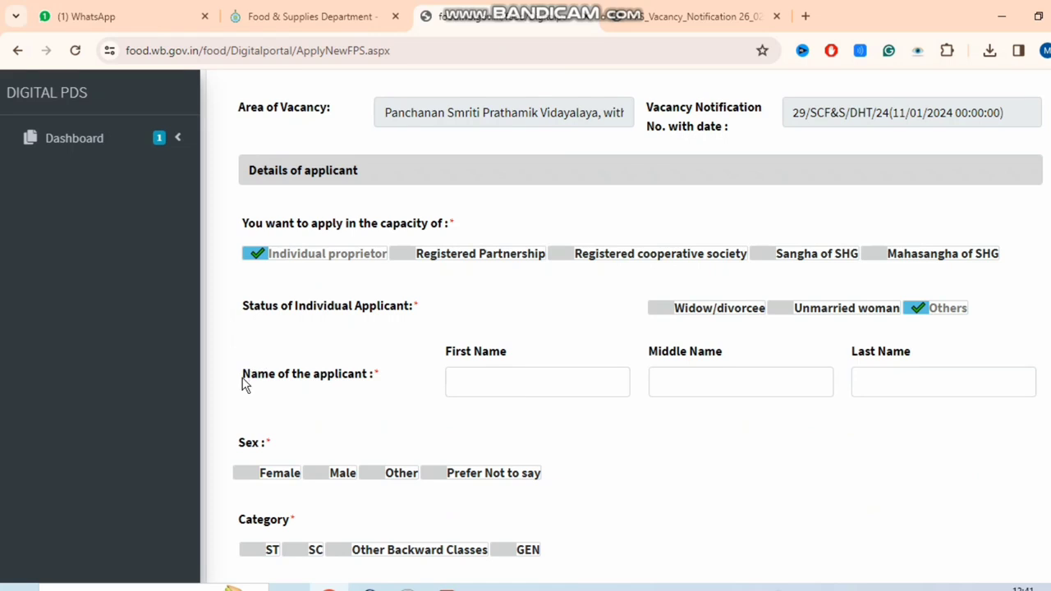
click(838, 312)
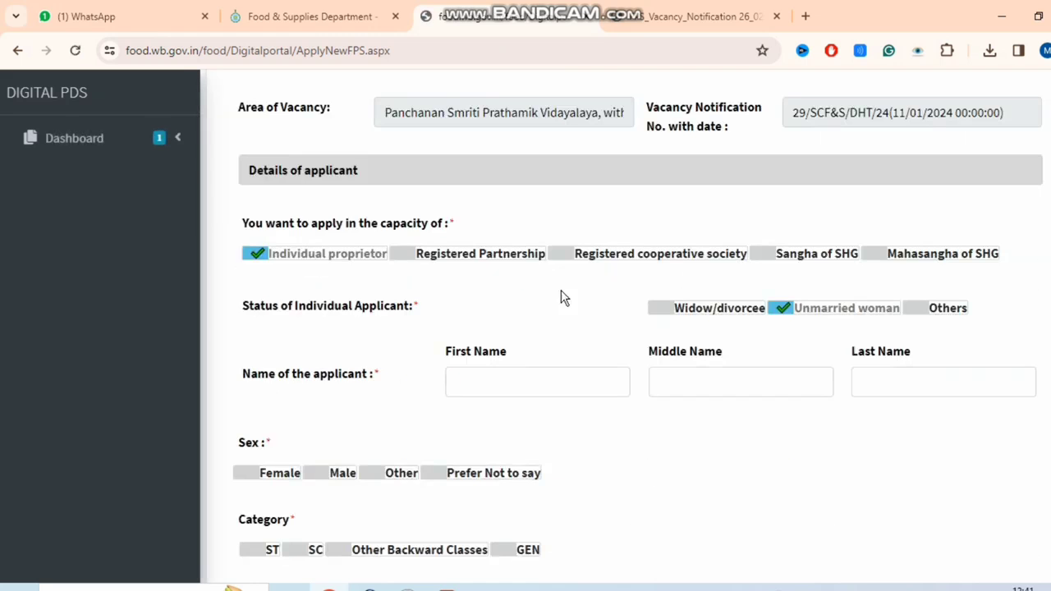
Step: Review the applicant's first, middle and last name fields and set the sex to Female
drag(251, 374, 387, 375)
drag(443, 353, 541, 359)
drag(657, 352, 940, 354)
click(941, 352)
scroll(883, 369, down, 1)
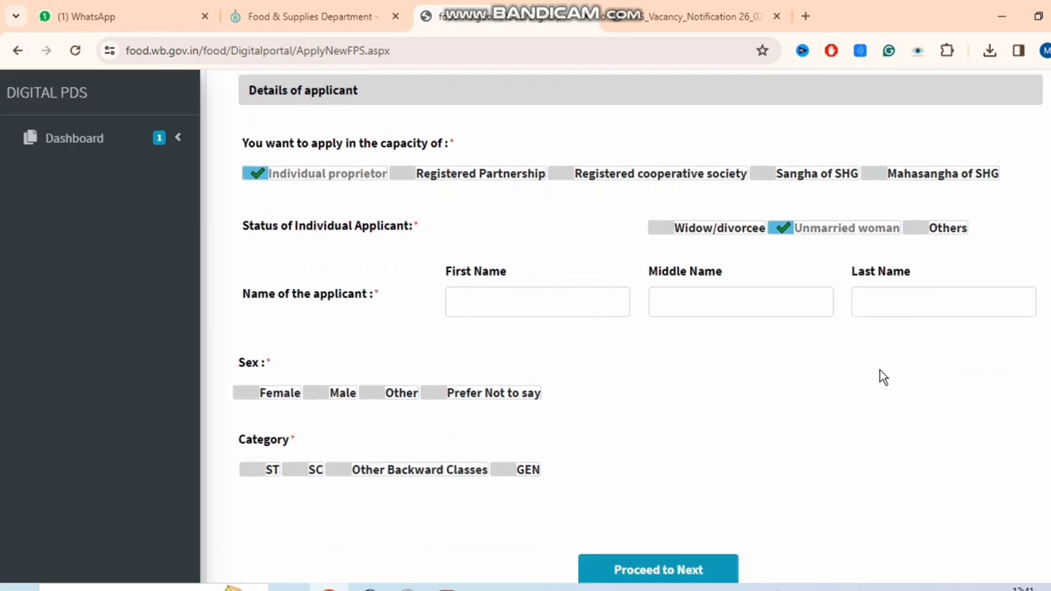
drag(237, 365, 272, 364)
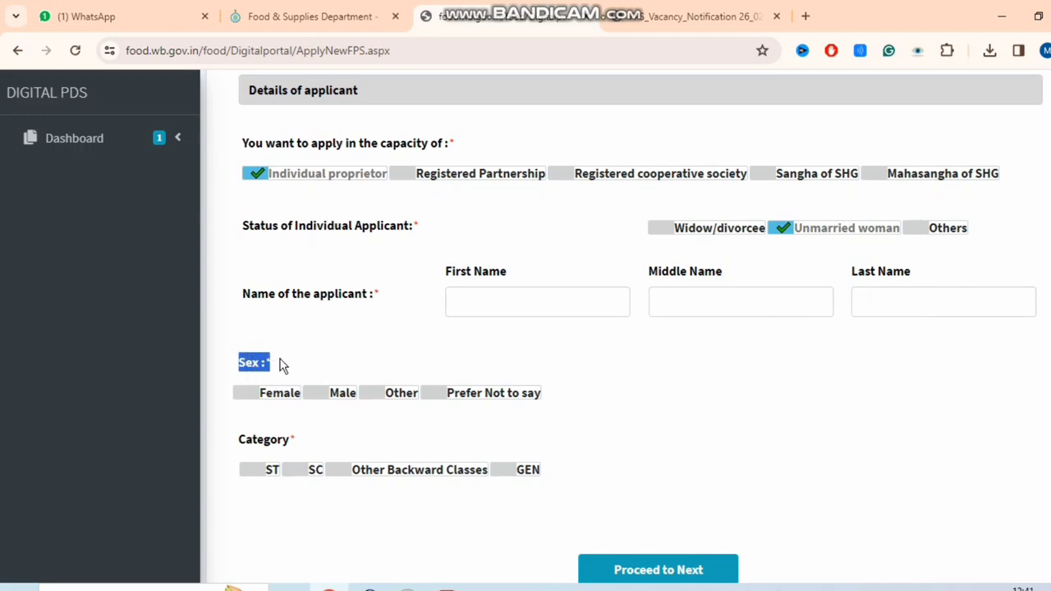
click(272, 403)
click(254, 406)
Step: Set the applicant's category to SC and proceed to the next stage of the application
scroll(255, 355, down, 1)
drag(246, 358, 294, 362)
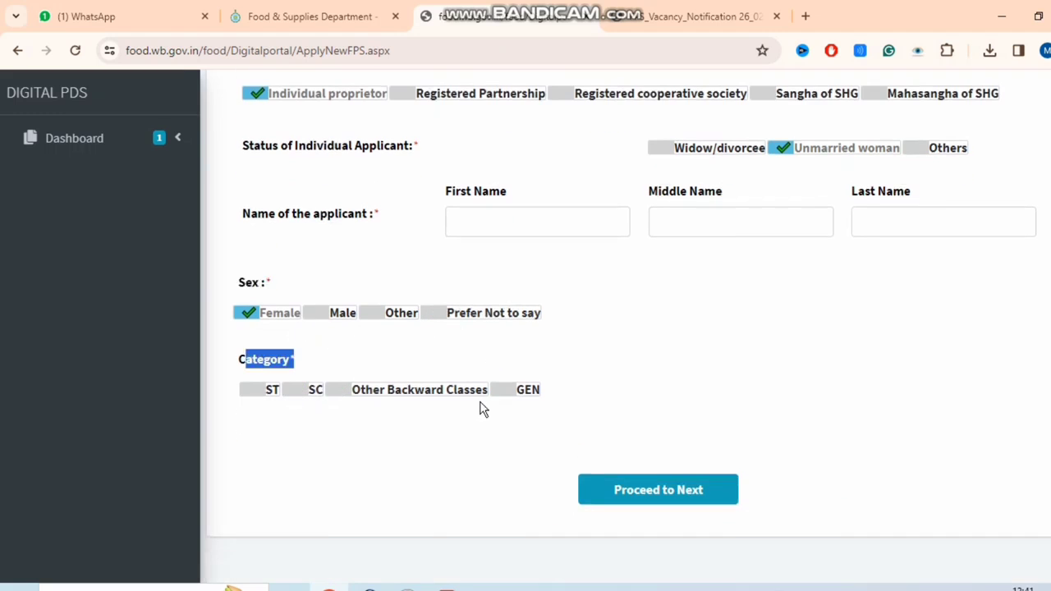
click(295, 393)
click(667, 503)
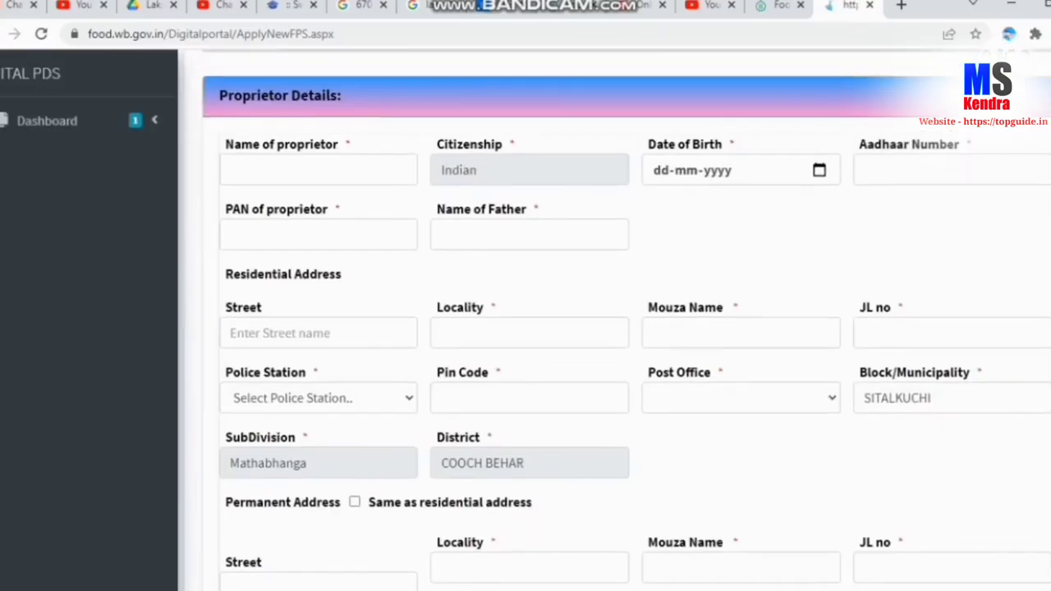
Step: Check the application's stage progress and review the proprietor's name, citizenship, date of birth, Aadhaar, PAN and father's name fields
scroll(614, 321, up, 3)
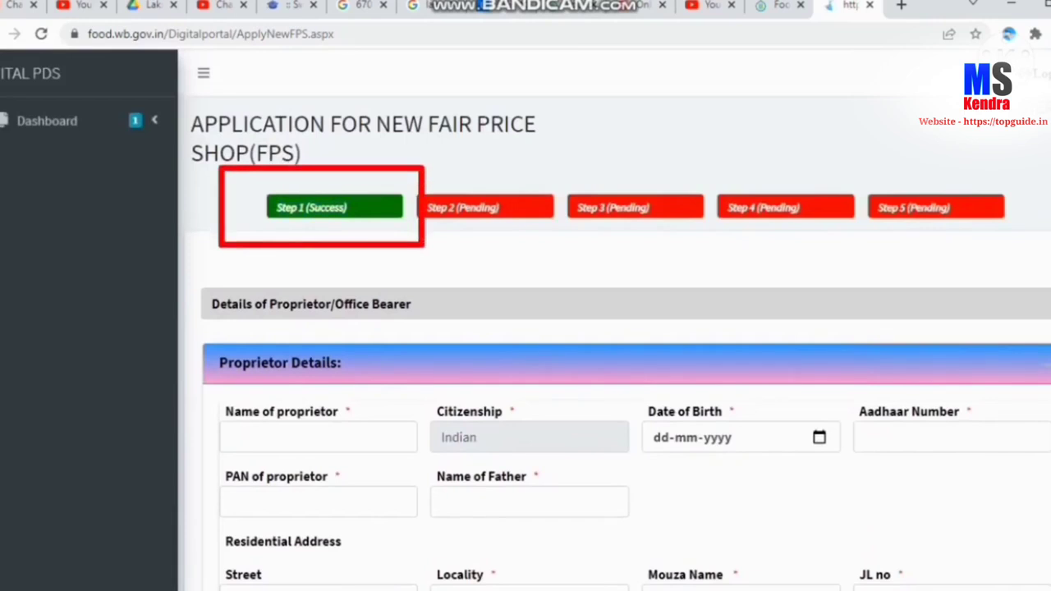
scroll(614, 328, down, 2)
drag(226, 246, 351, 246)
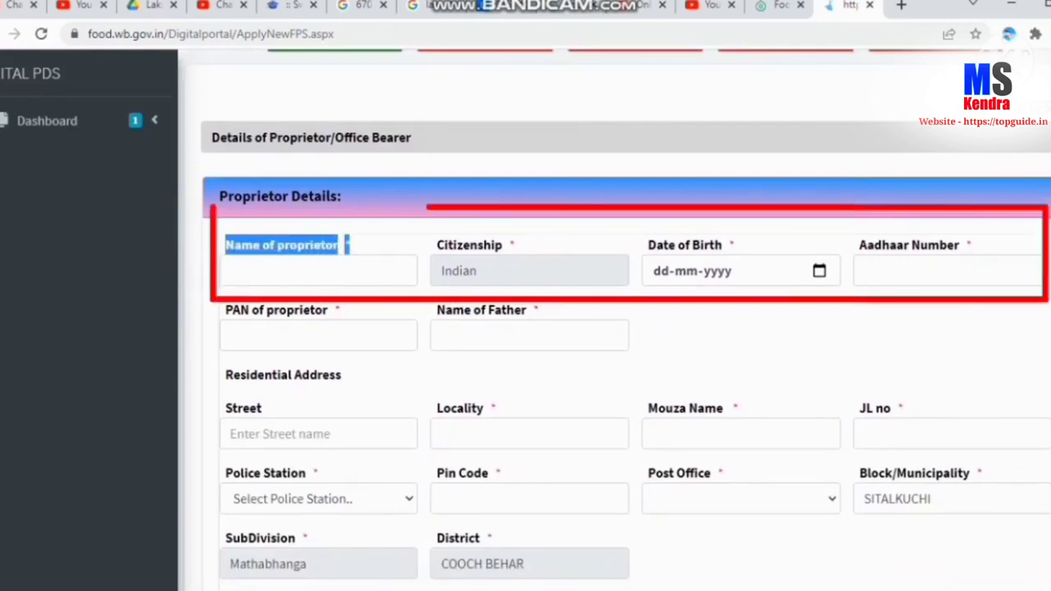
click(370, 246)
drag(437, 245, 484, 245)
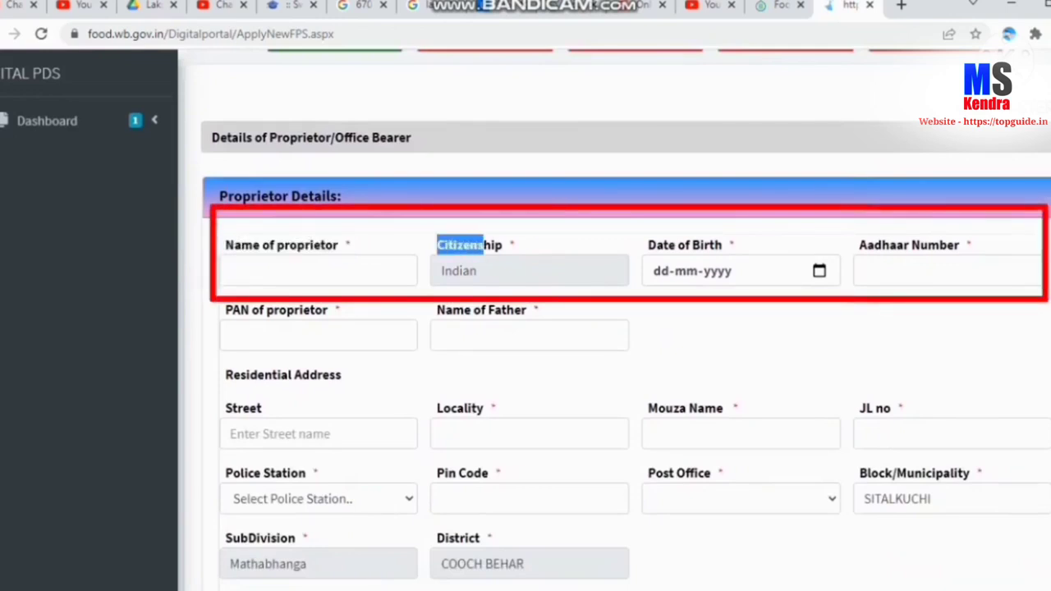
drag(723, 245, 648, 245)
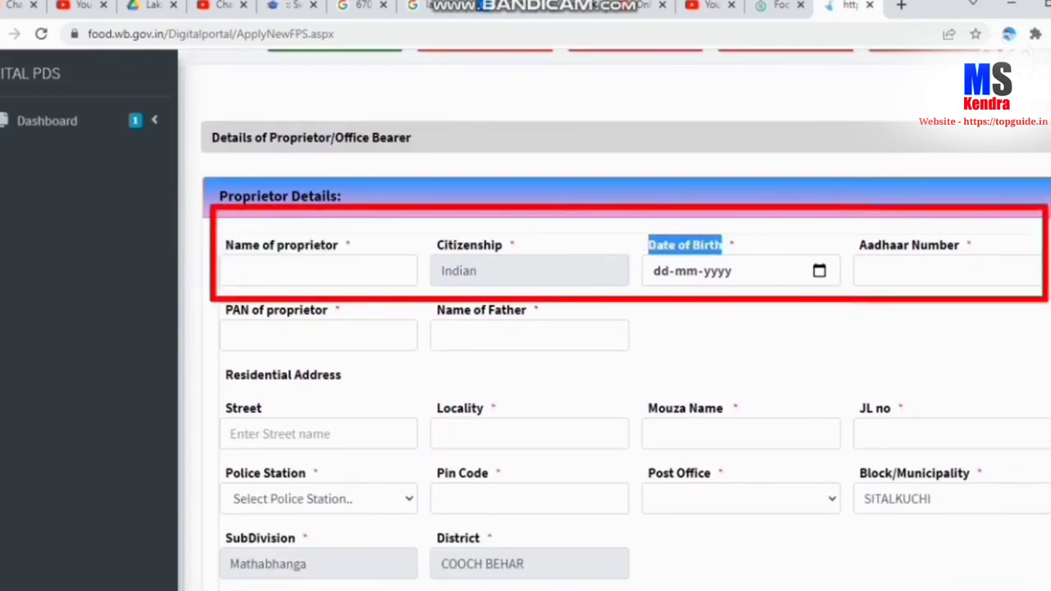
drag(959, 244, 859, 244)
click(859, 246)
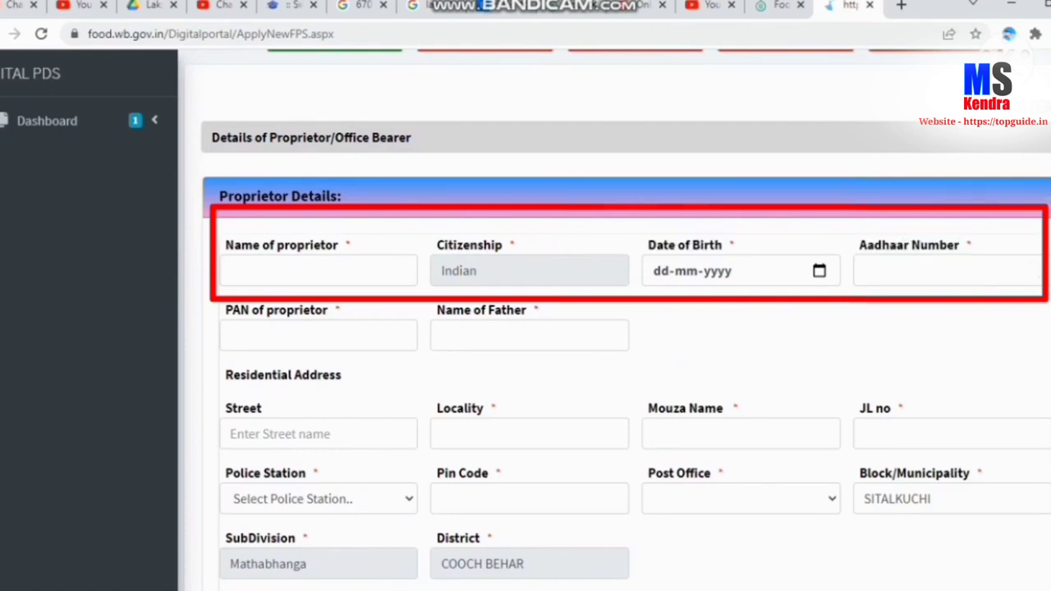
drag(332, 310, 225, 309)
click(225, 310)
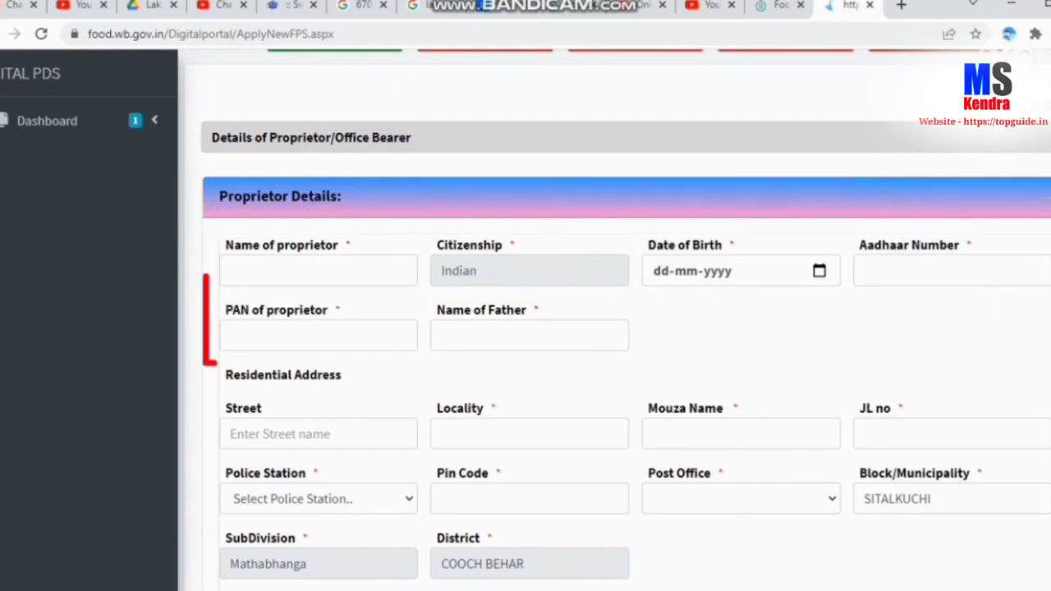
drag(540, 309, 437, 309)
Step: Review the street, locality, mouza name and JL number fields of the proprietor's residential address
scroll(626, 319, down, 2)
drag(341, 208, 226, 209)
drag(262, 242, 226, 241)
drag(497, 242, 434, 242)
click(737, 241)
drag(648, 242, 729, 241)
click(729, 242)
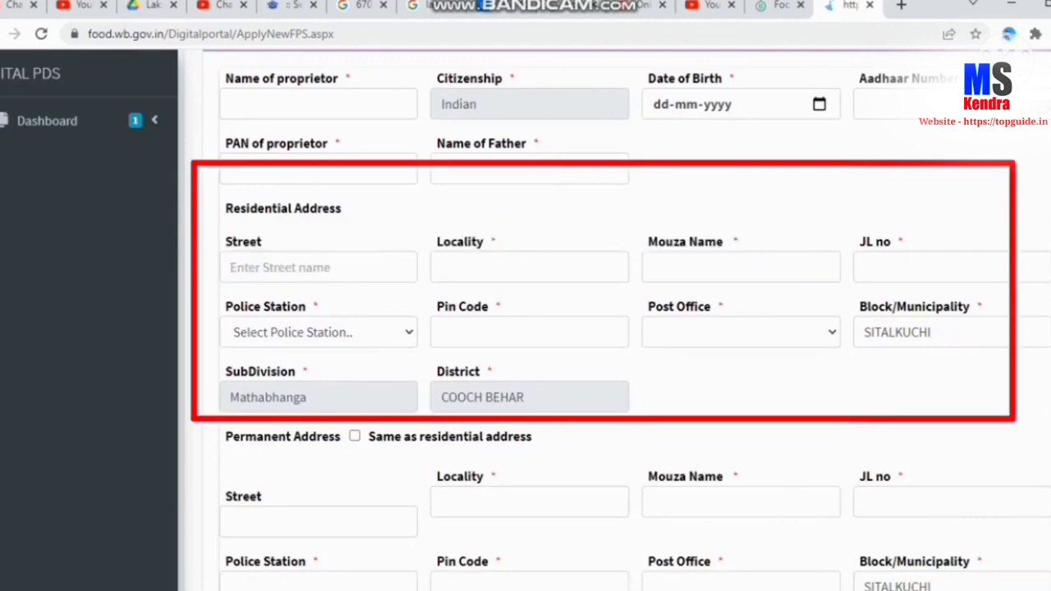
drag(859, 242, 904, 241)
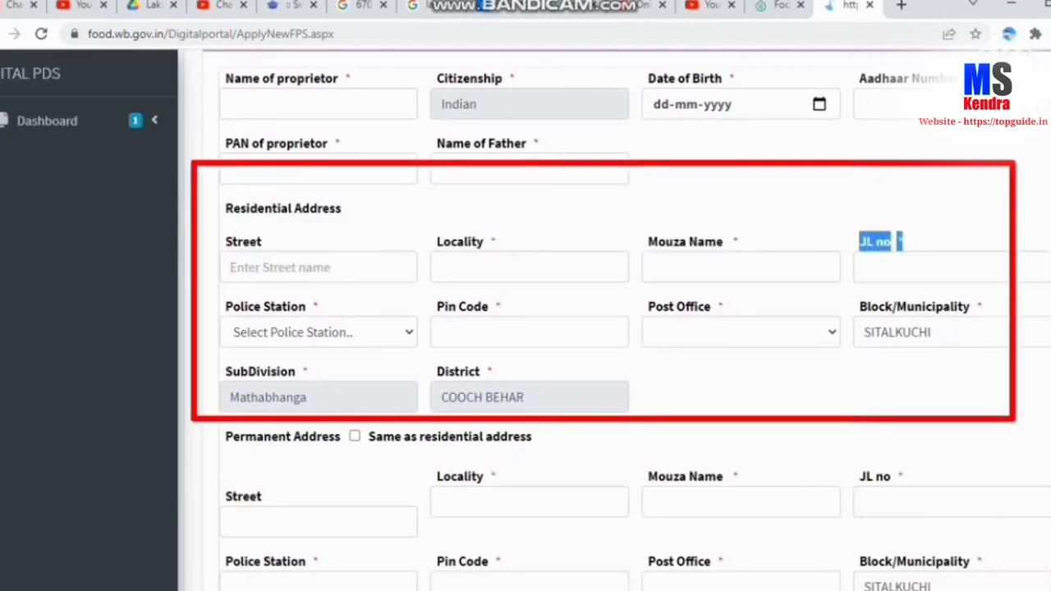
click(903, 241)
Step: Set the police station of the residential address to MEKHLIGANJ
drag(319, 306, 255, 306)
click(321, 332)
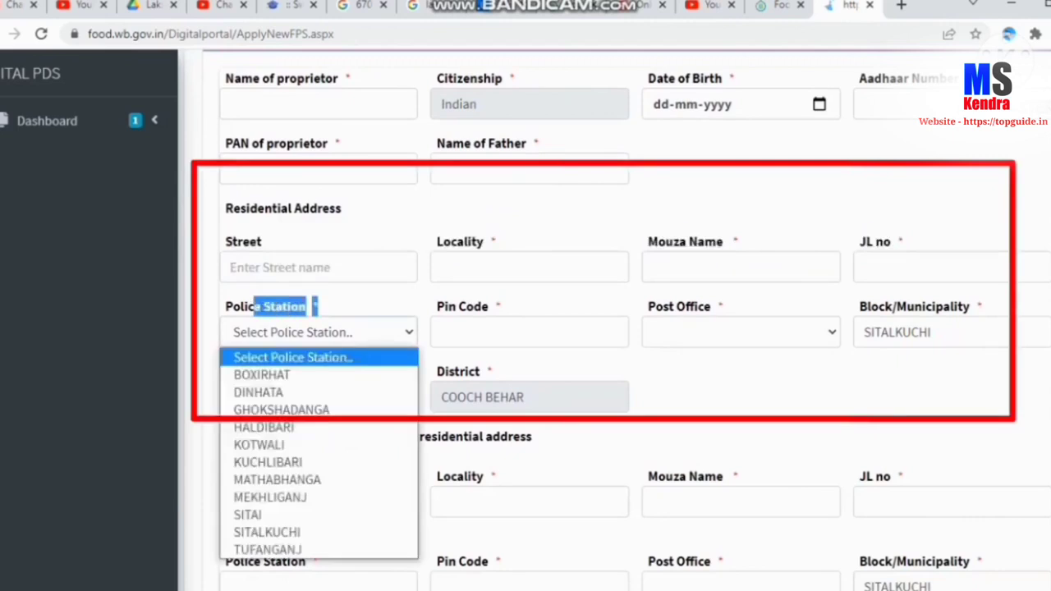
key(Down)
key(Down)
key(Down)
key(Return)
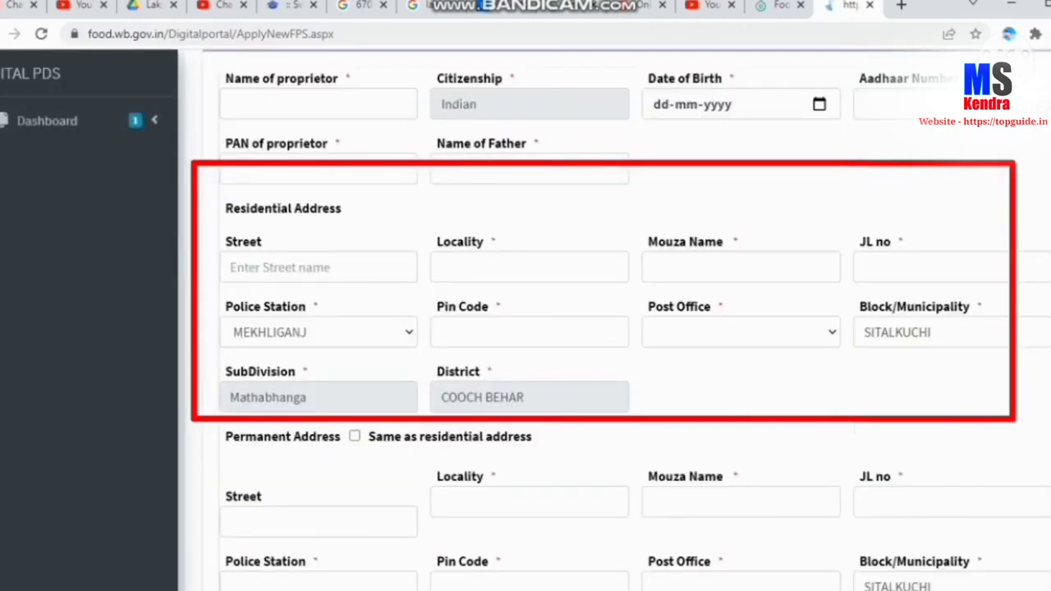
Step: Review the pin code, post office, block/municipality, subdivision and district fields of the residential address
drag(502, 306, 437, 306)
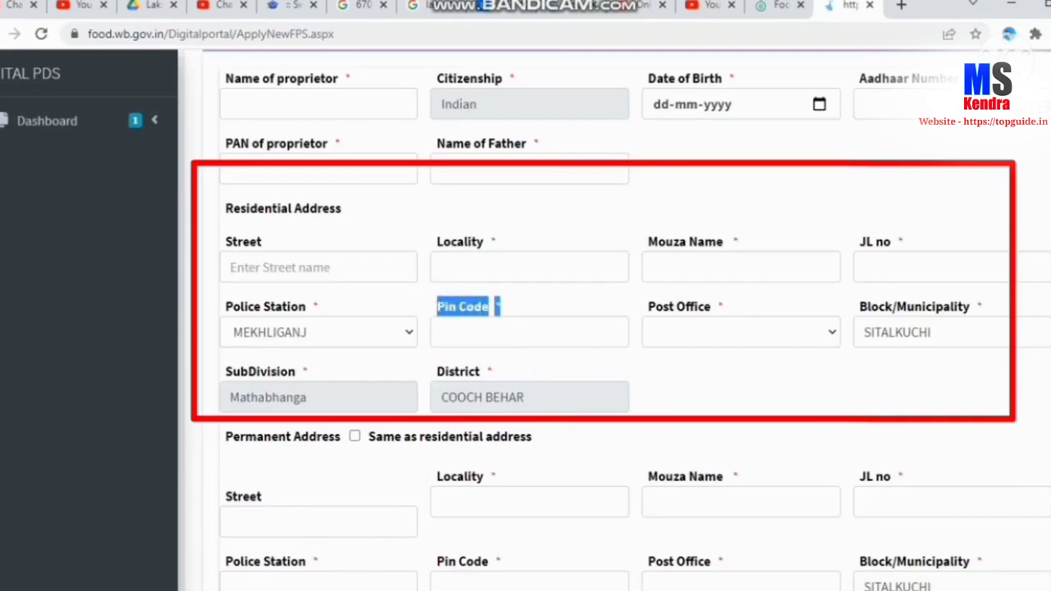
click(548, 307)
drag(723, 307, 649, 306)
click(741, 332)
click(741, 332)
click(757, 307)
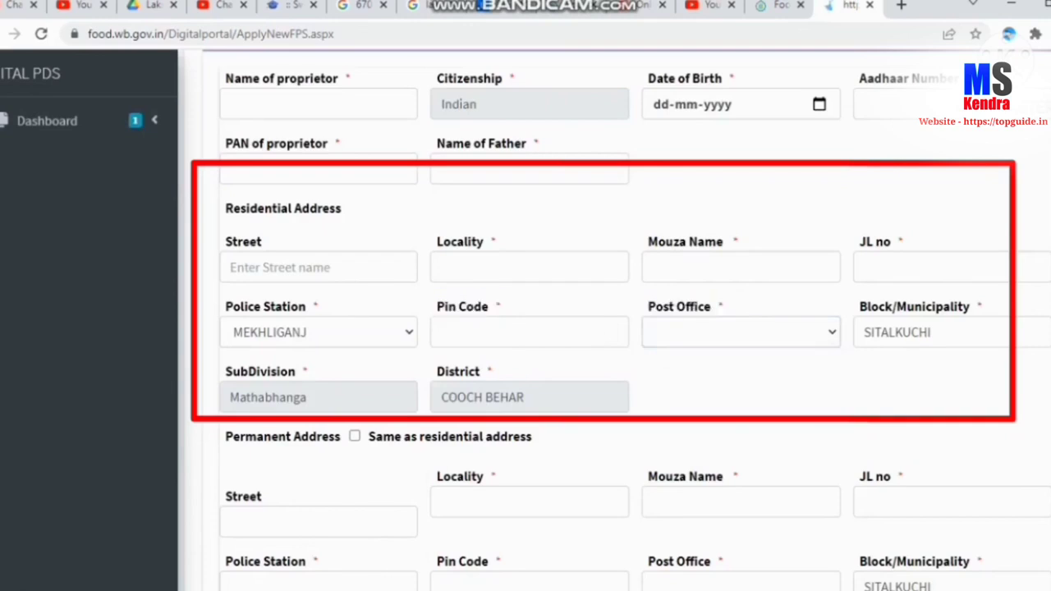
drag(971, 306, 859, 306)
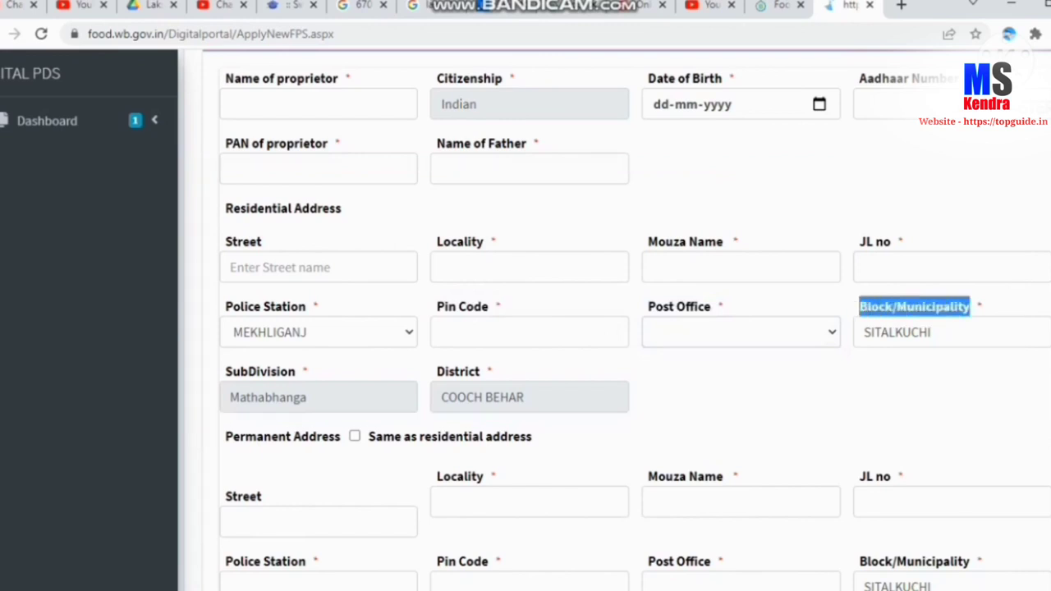
click(903, 307)
drag(309, 371, 232, 371)
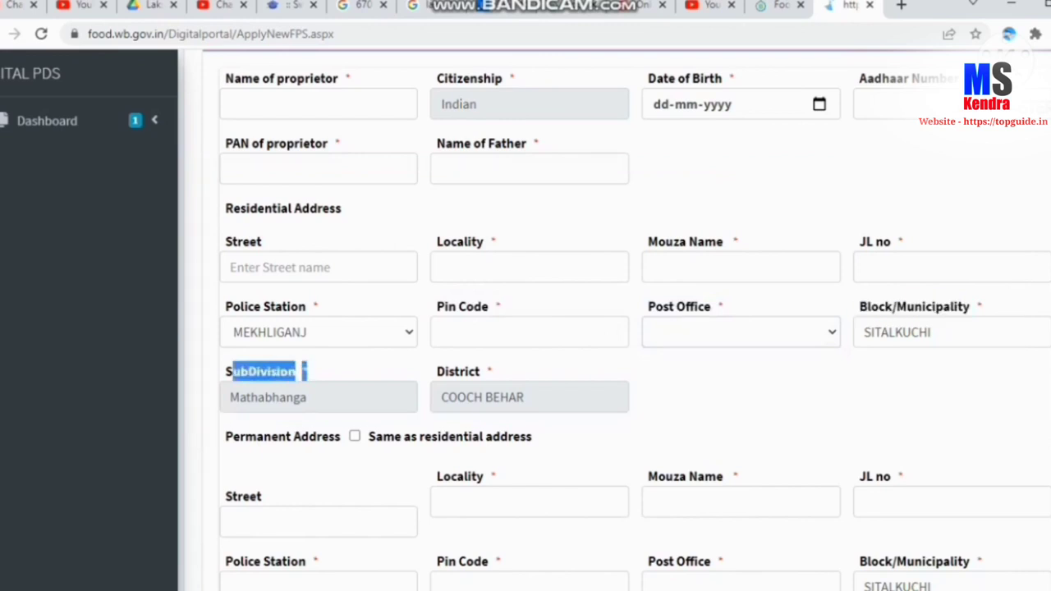
drag(435, 371, 492, 371)
click(493, 371)
Step: Mark the proprietor's permanent address as the same as the residential address
scroll(493, 371, down, 2)
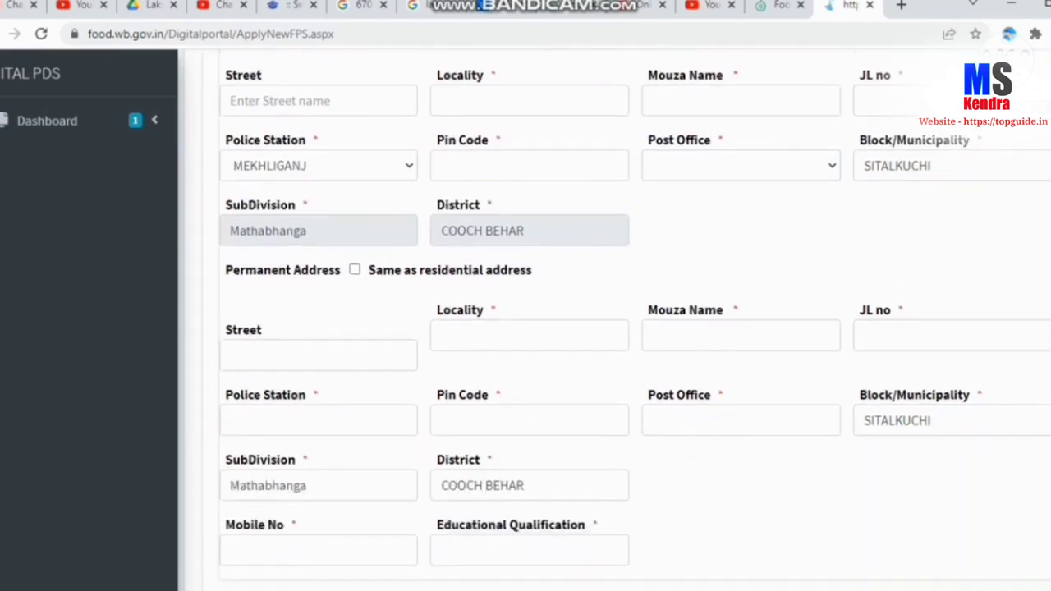
drag(225, 271, 341, 271)
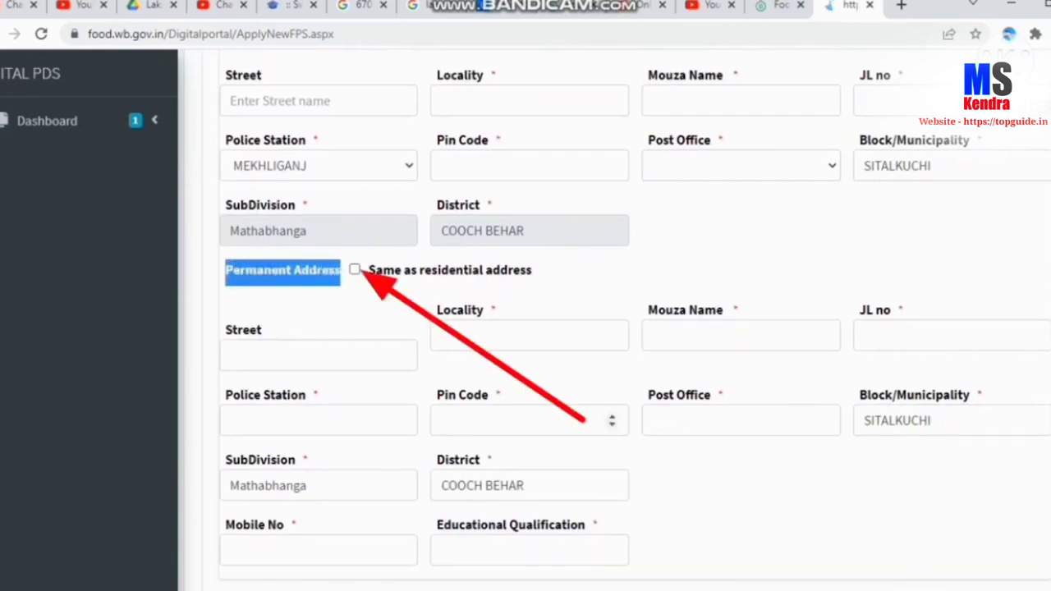
click(354, 269)
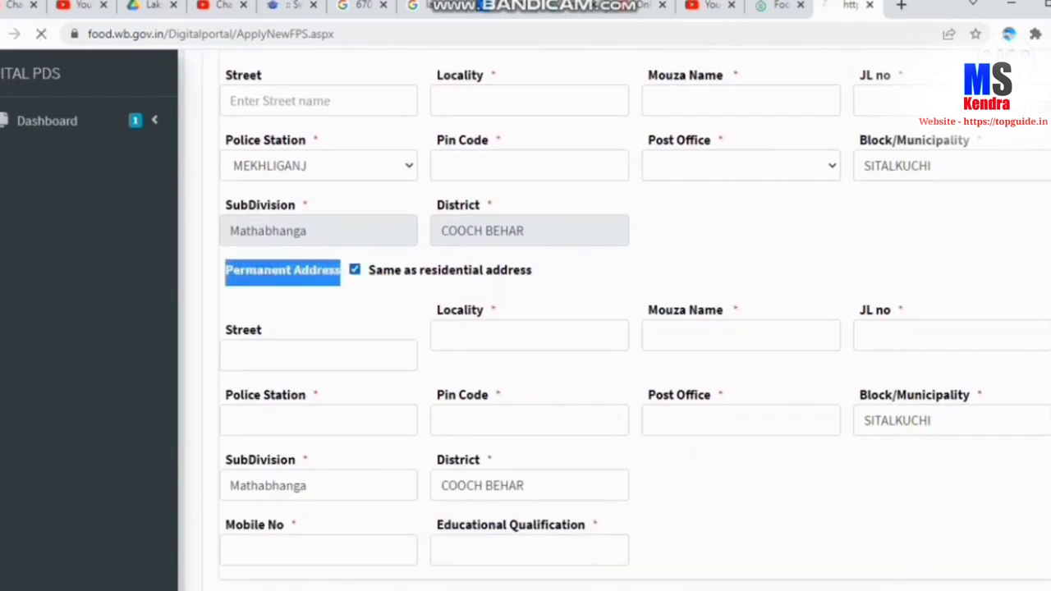
scroll(624, 328, down, 2)
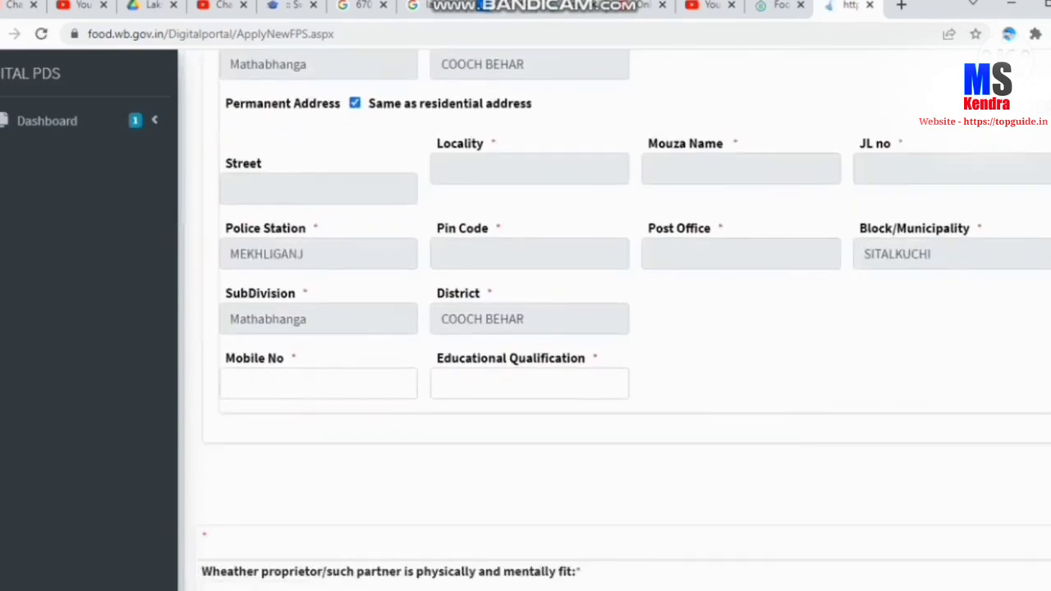
Step: Review the proprietor's mobile number and educational qualification fields
scroll(623, 320, down, 1)
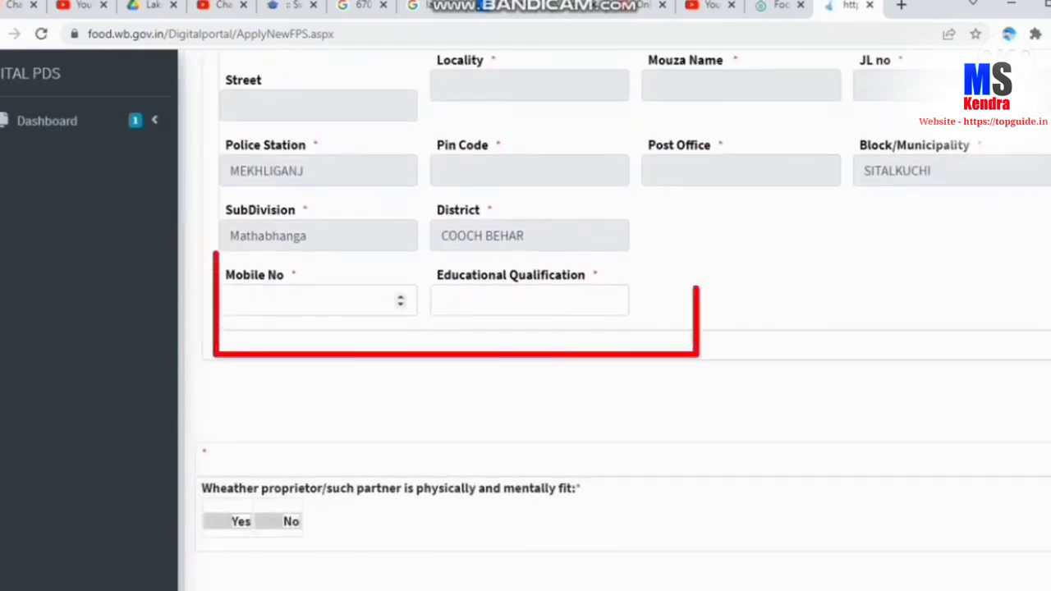
drag(299, 276, 225, 276)
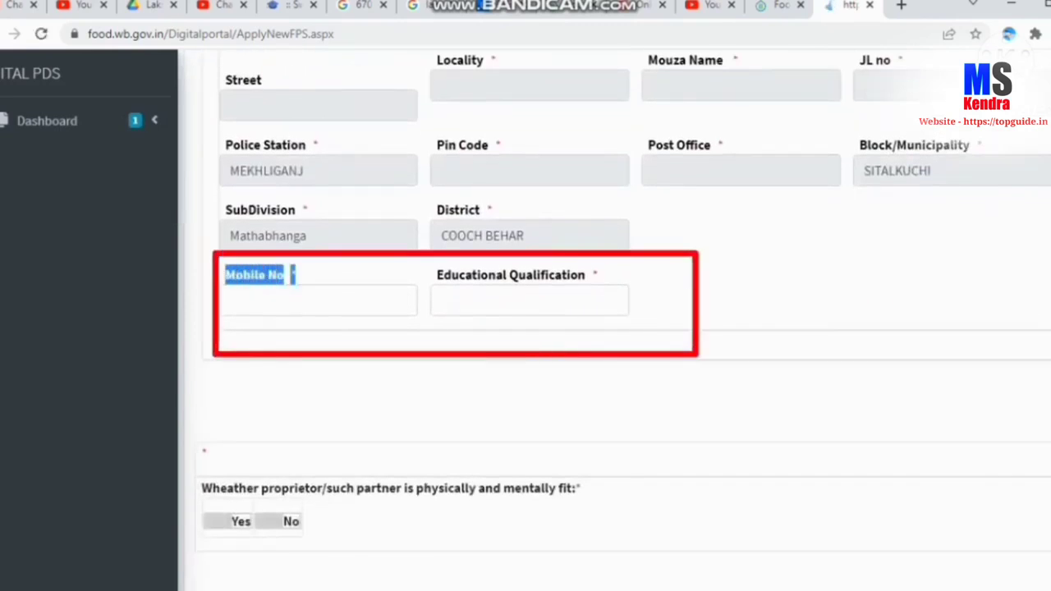
click(230, 277)
drag(436, 275, 587, 275)
click(443, 300)
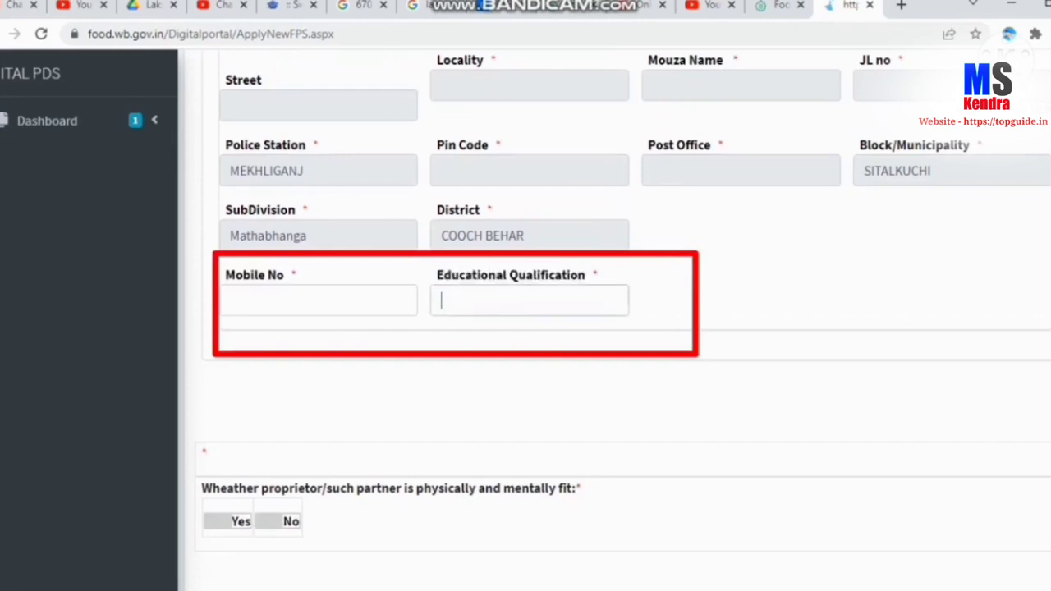
Step: Answer Yes to the proprietor being physically and mentally fit, and confirm proceeding to the next stage
scroll(615, 329, down, 2)
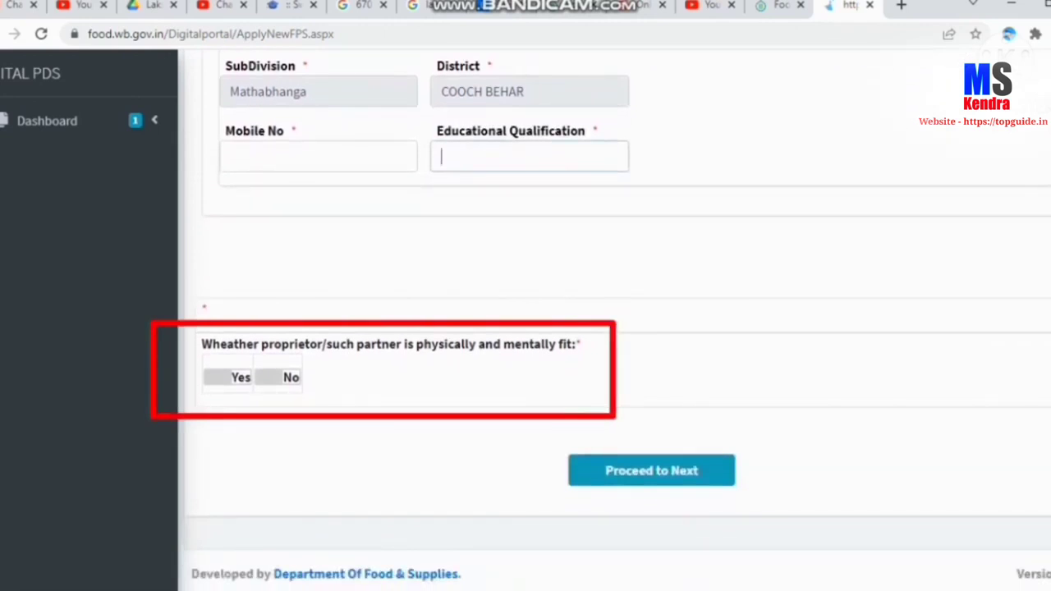
drag(202, 344, 579, 344)
click(230, 377)
click(230, 377)
click(230, 377)
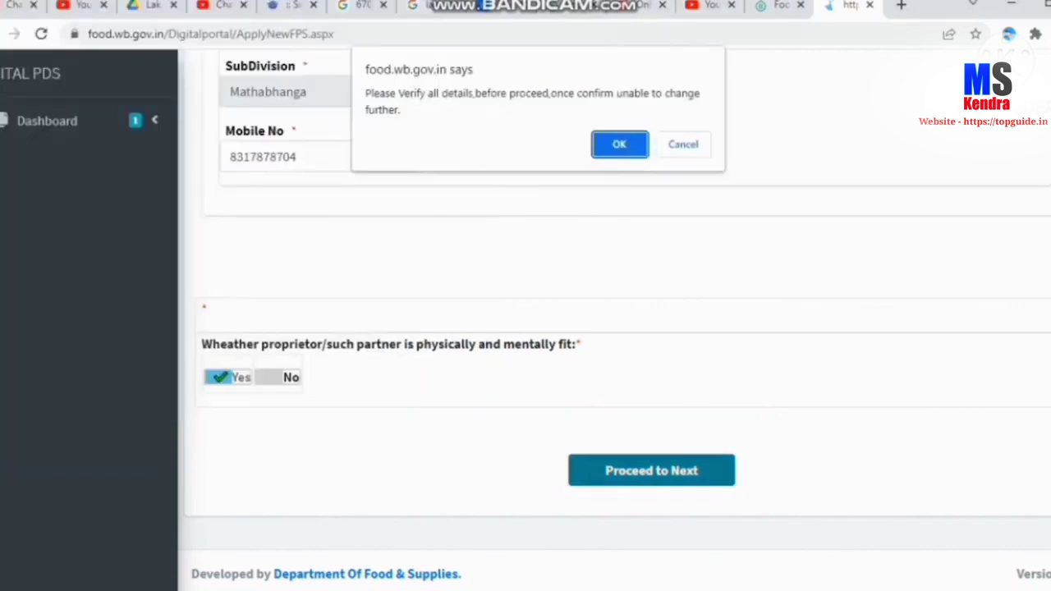
key(Return)
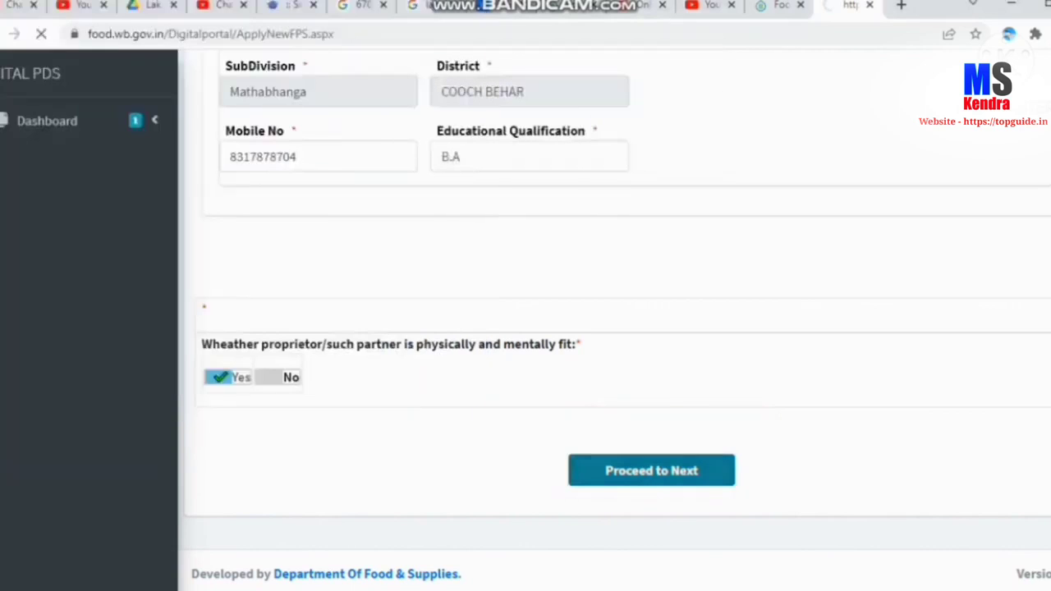
Step: Review the stage progress and the storage godown's address, plot and dimension fields
scroll(575, 320, up, 4)
scroll(575, 321, up, 5)
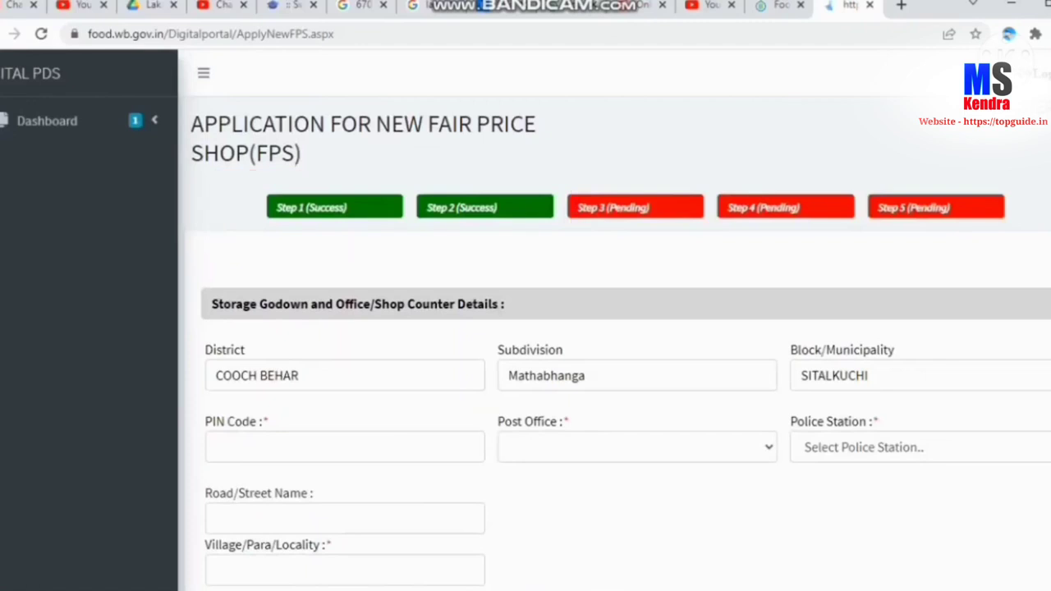
scroll(575, 320, down, 2)
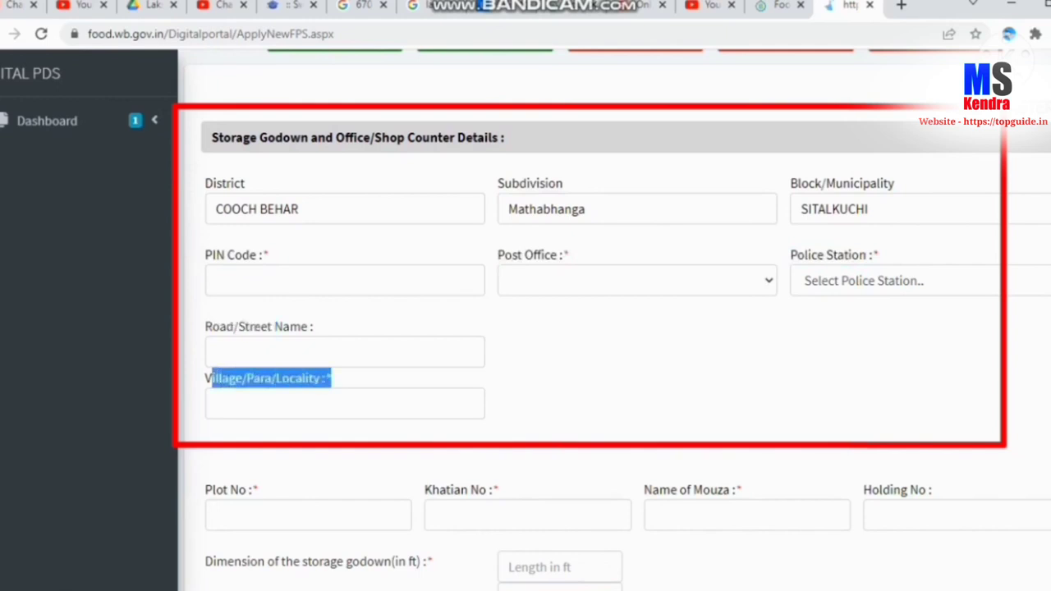
scroll(394, 265, down, 3)
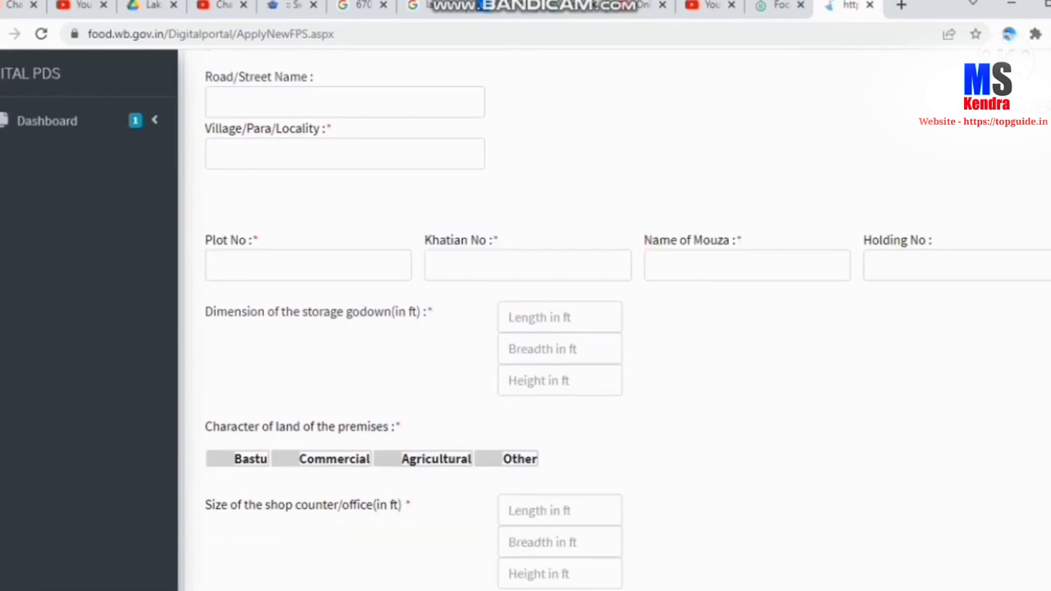
scroll(526, 329, down, 1)
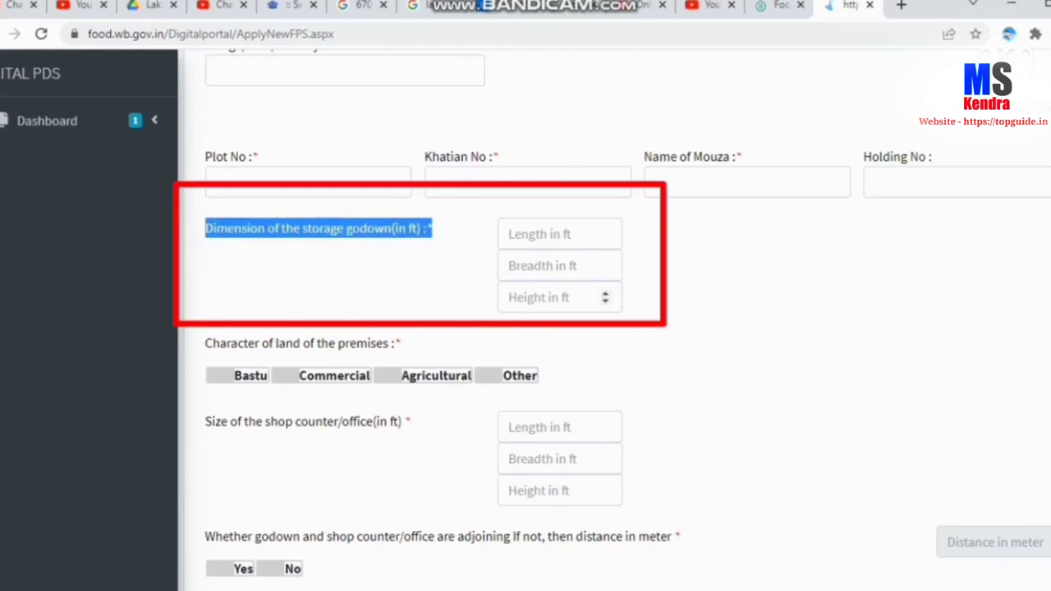
click(698, 271)
scroll(698, 271, down, 1)
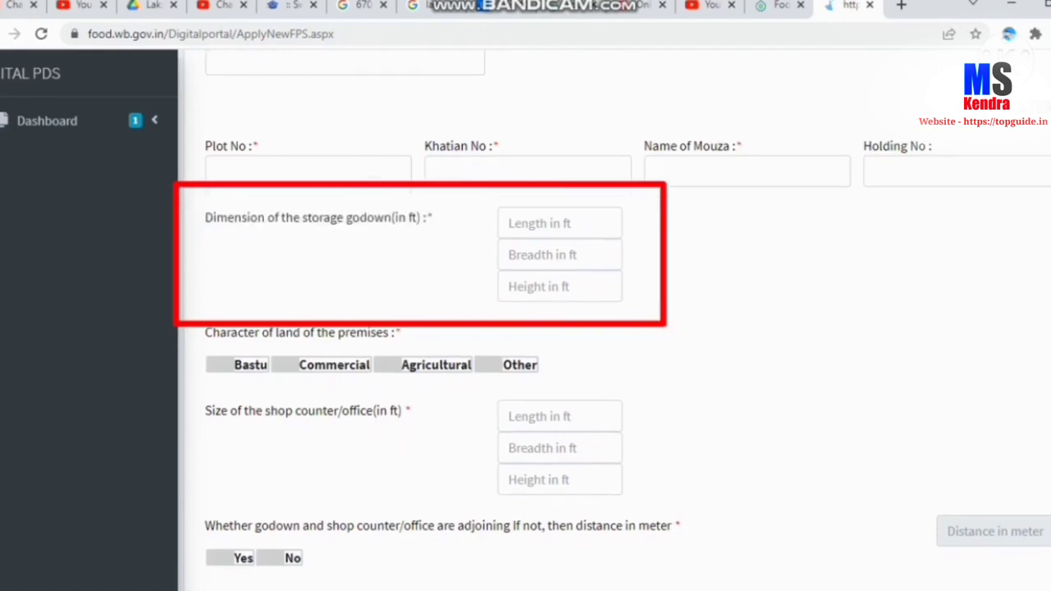
Step: Go through the options for the character of land of the premises and select Commercial
scroll(698, 272, down, 2)
drag(244, 176, 394, 177)
click(394, 180)
click(237, 209)
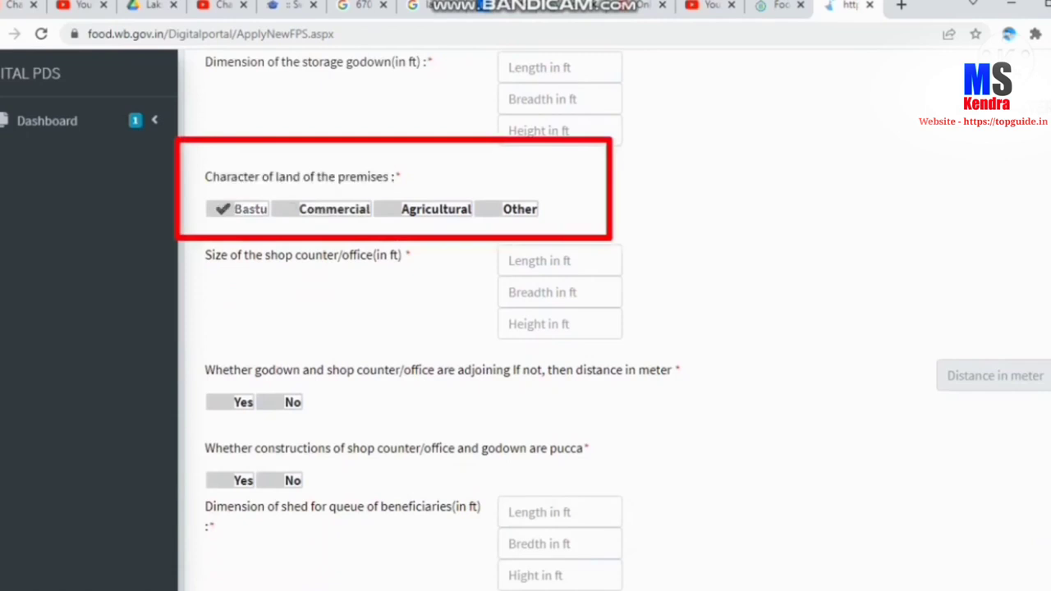
click(328, 209)
click(431, 210)
click(322, 210)
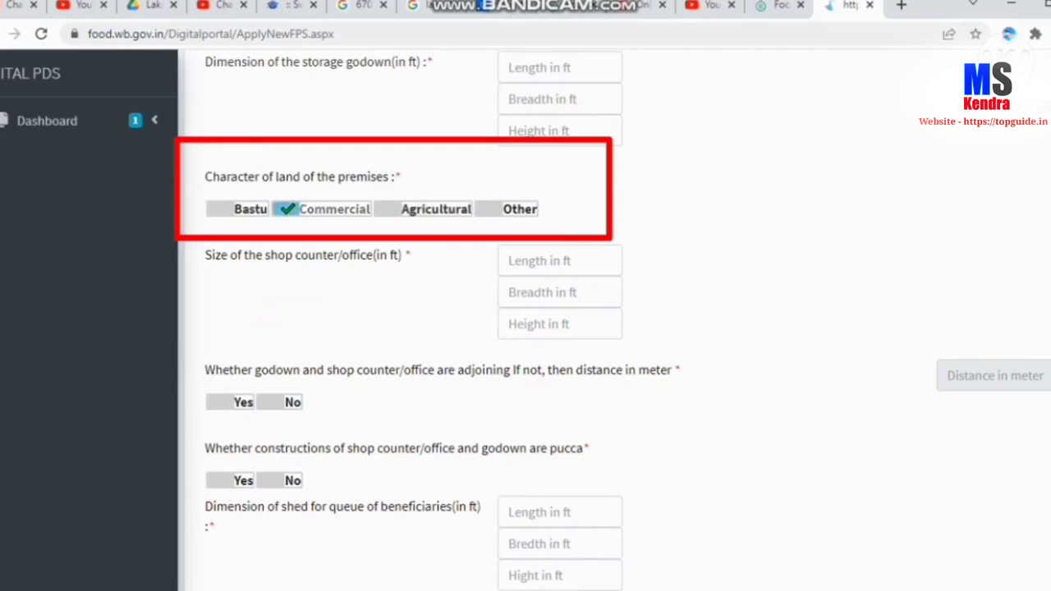
Step: Review the shop counter size fields and answer Yes to the godown and shop counter/office being adjoining
drag(206, 256, 410, 256)
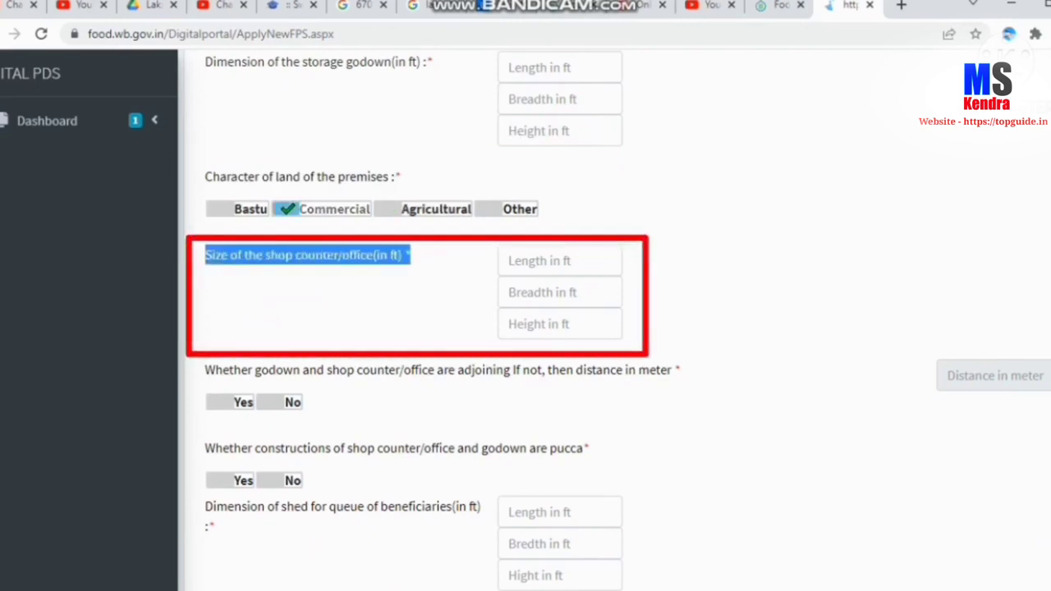
click(674, 286)
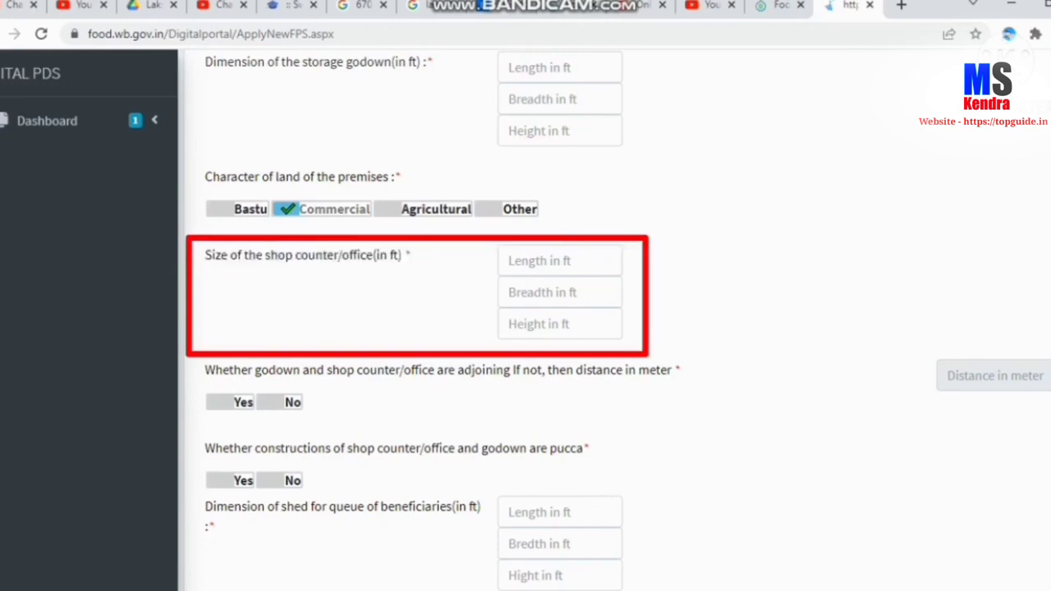
scroll(575, 324, down, 2)
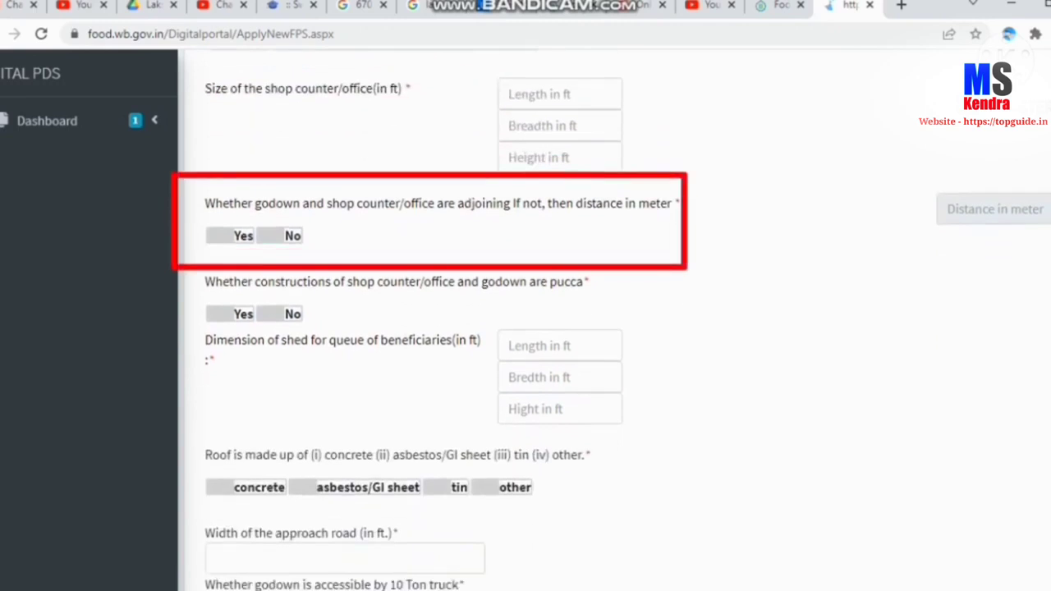
drag(206, 203, 680, 203)
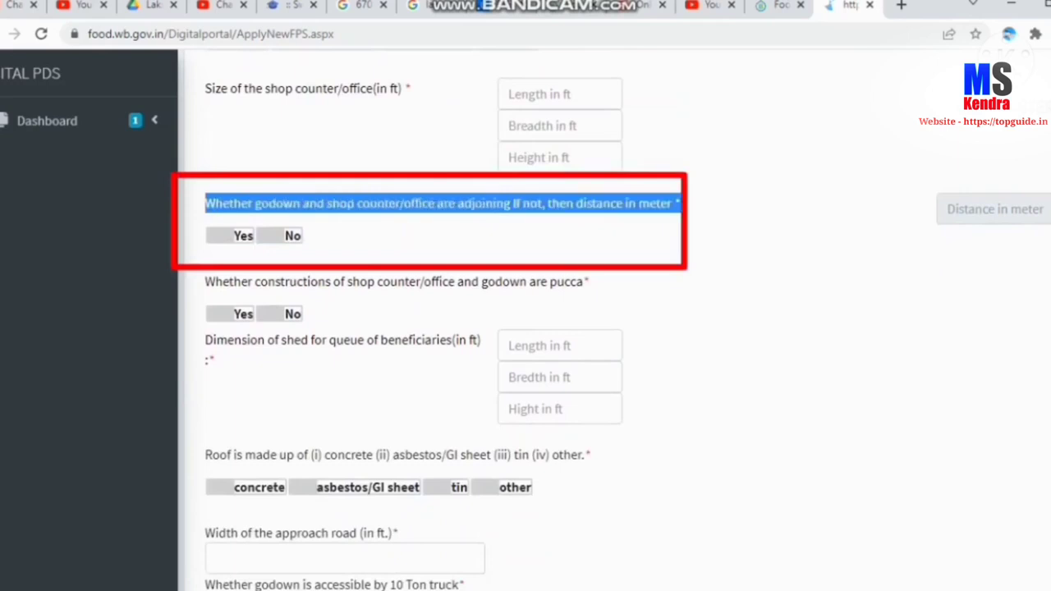
click(683, 215)
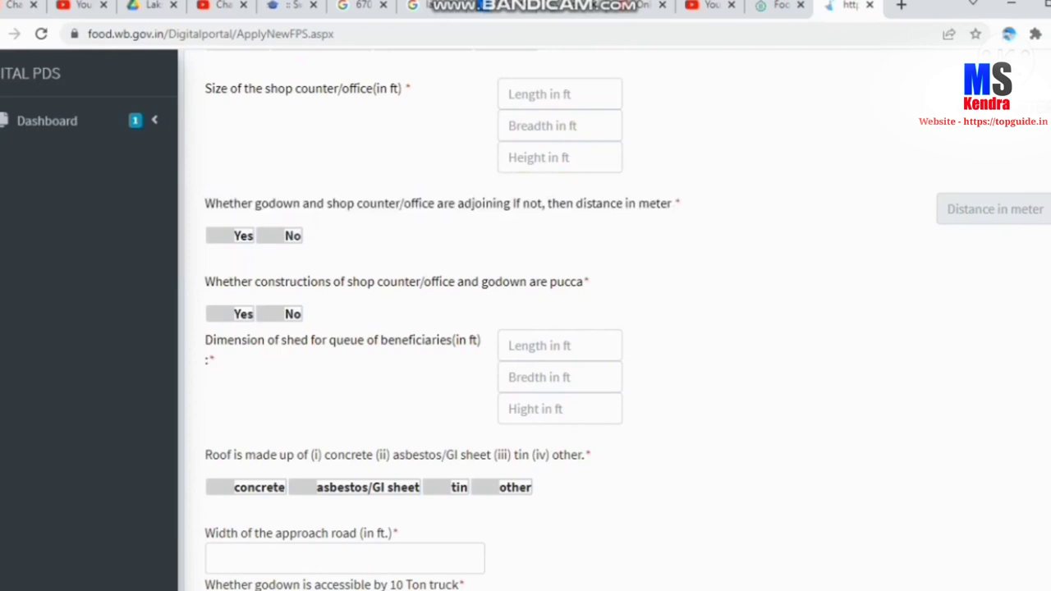
click(222, 236)
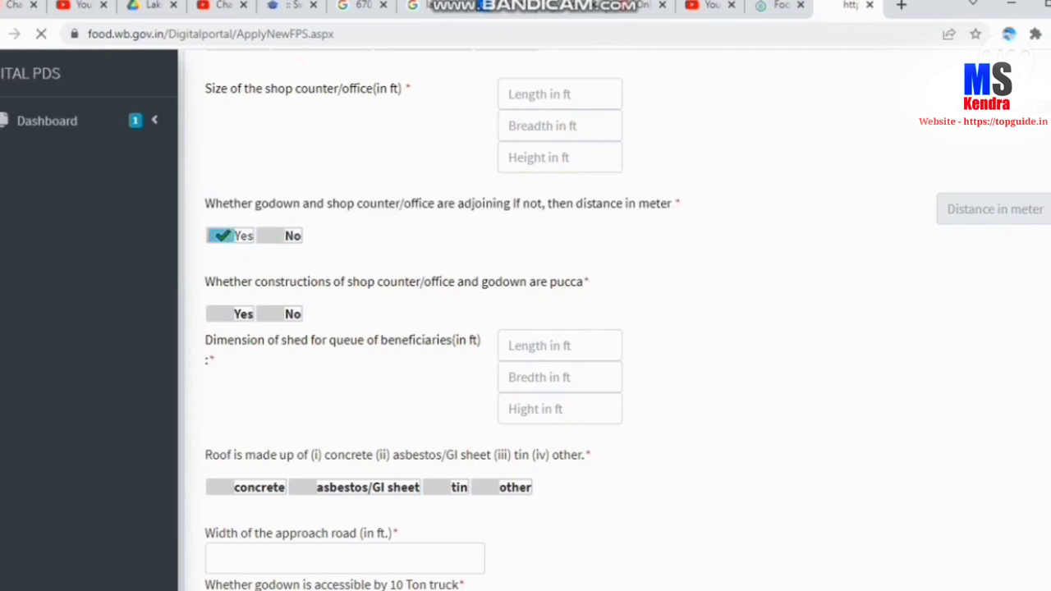
Step: Review the question on pucca construction and the dimension fields of the shed for the queue of beneficiaries
scroll(616, 328, down, 2)
scroll(616, 329, up, 2)
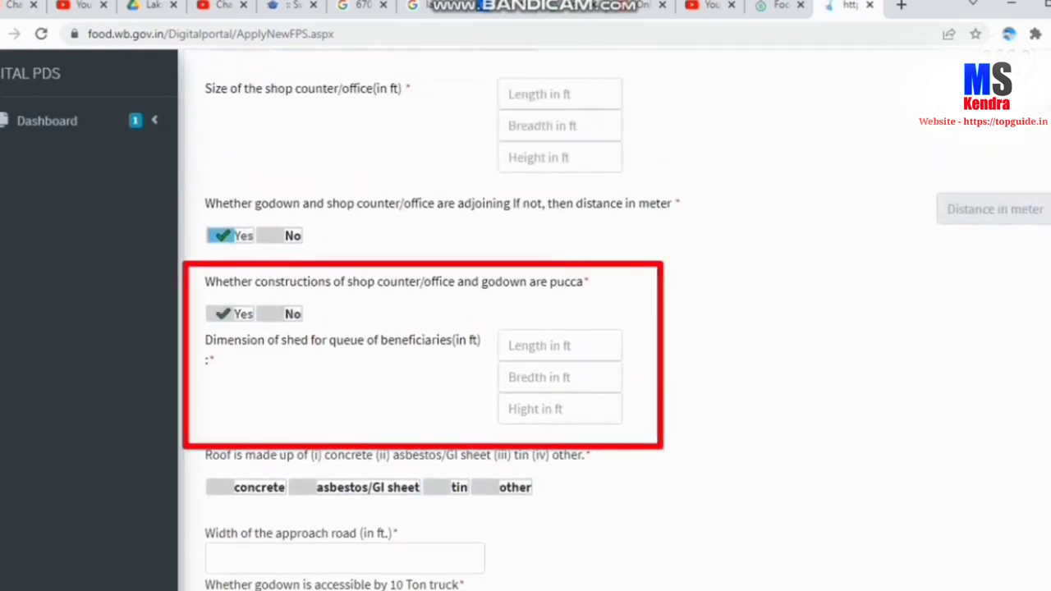
drag(206, 281, 583, 281)
click(582, 284)
drag(205, 340, 585, 375)
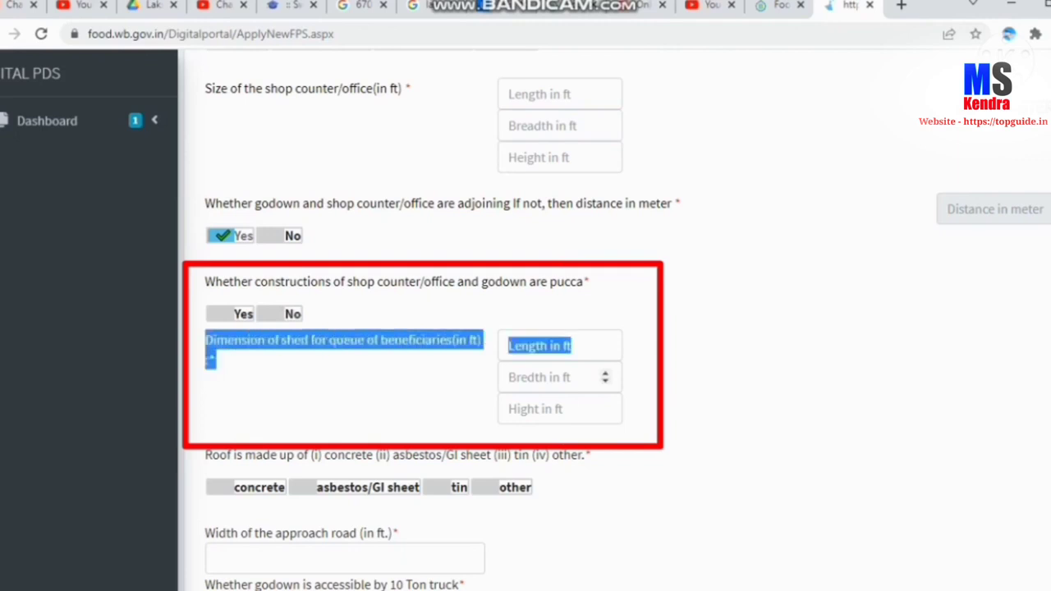
click(645, 377)
Step: Review the roof material options and the field for the width of the approach road
scroll(525, 328, down, 2)
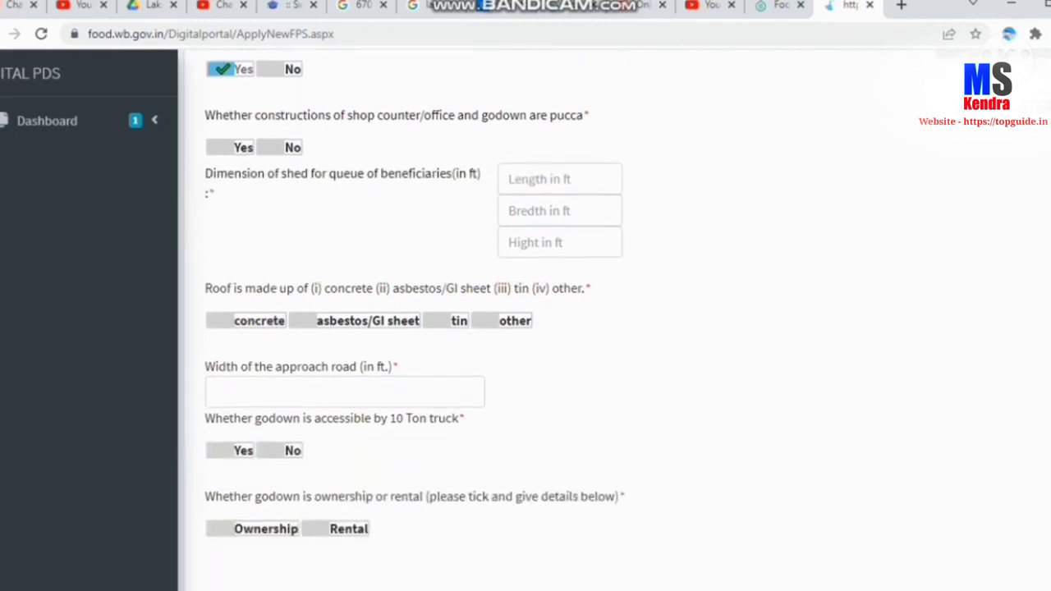
drag(205, 289, 592, 289)
click(608, 290)
scroll(345, 246, down, 2)
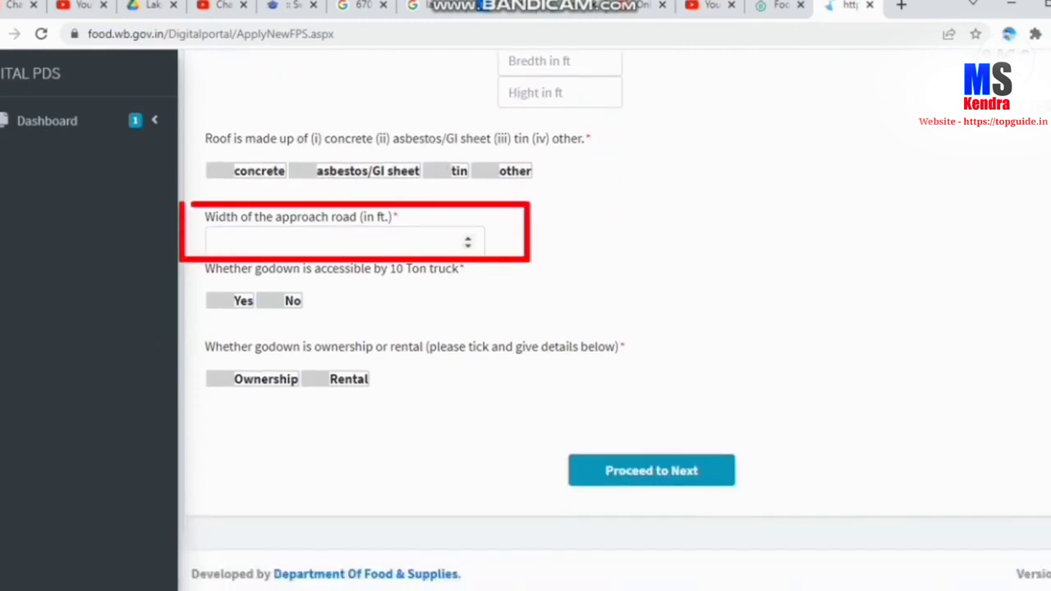
drag(205, 216, 392, 217)
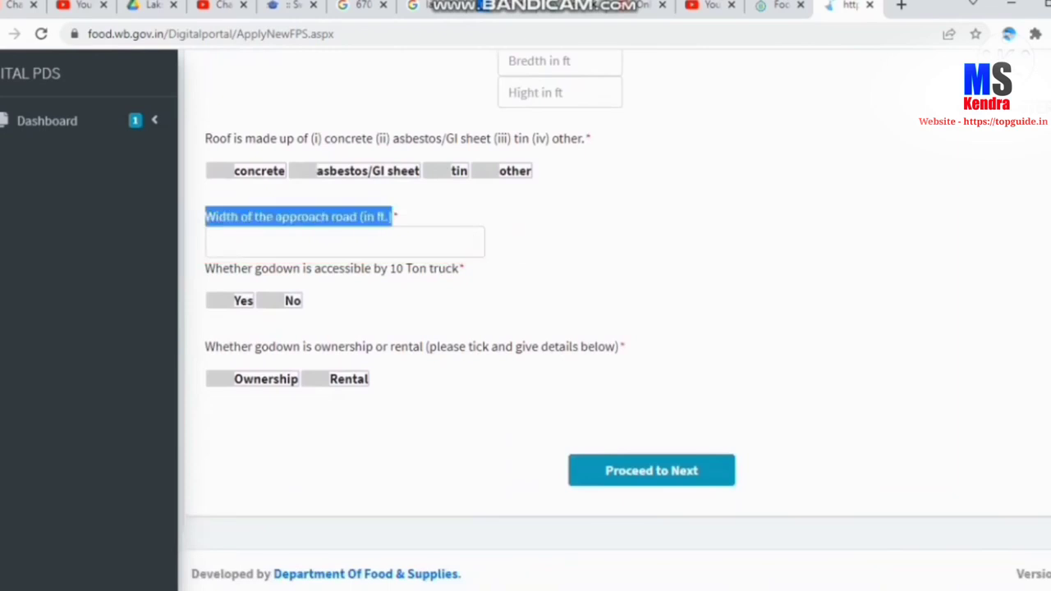
click(393, 217)
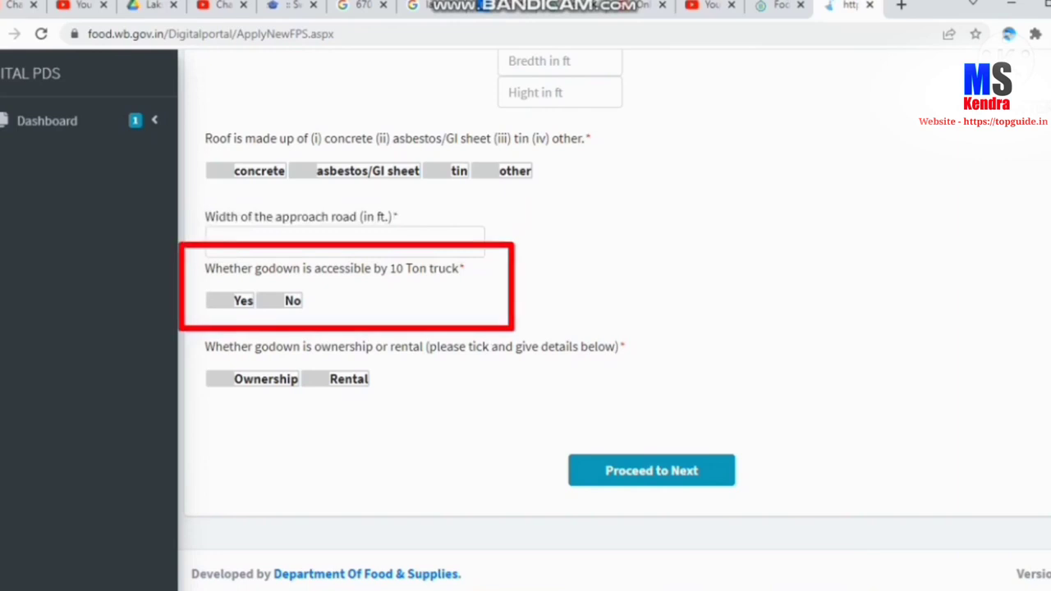
Step: Answer Yes to the godown being accessible by a 10 Ton truck
drag(206, 269, 467, 269)
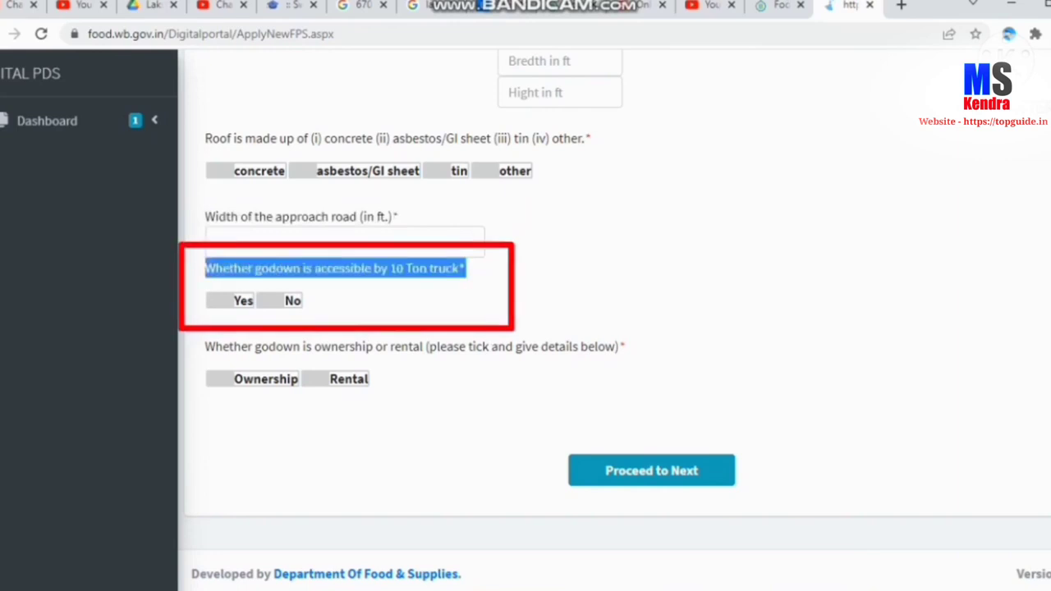
click(493, 276)
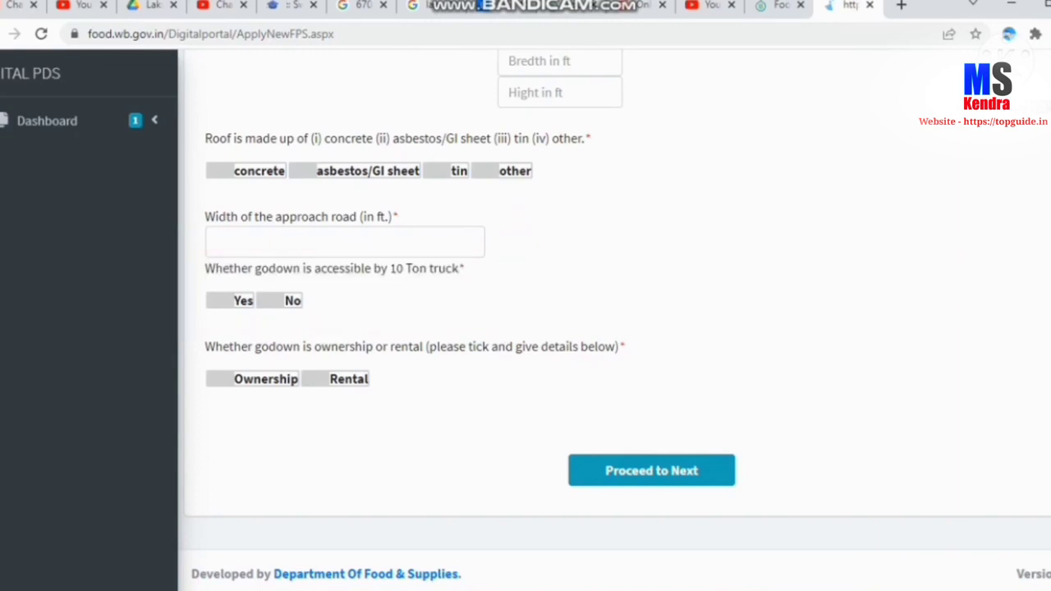
click(230, 301)
Step: Set the godown possession to Ownership and review the mode of acquisition under Ownership Possession
drag(215, 346, 588, 347)
click(575, 366)
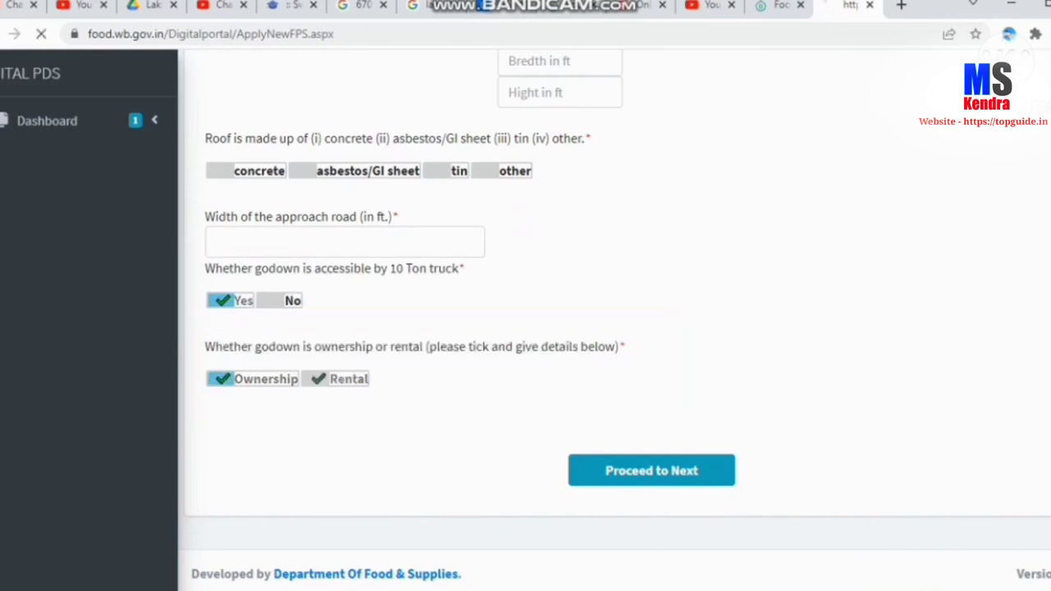
click(222, 379)
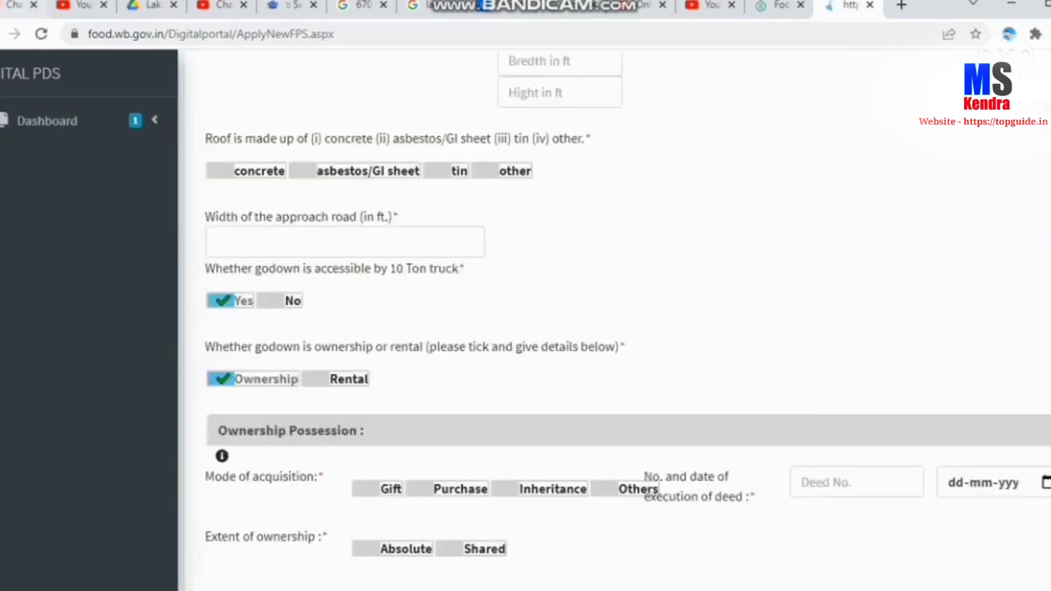
scroll(608, 329, down, 1)
scroll(608, 329, down, 1)
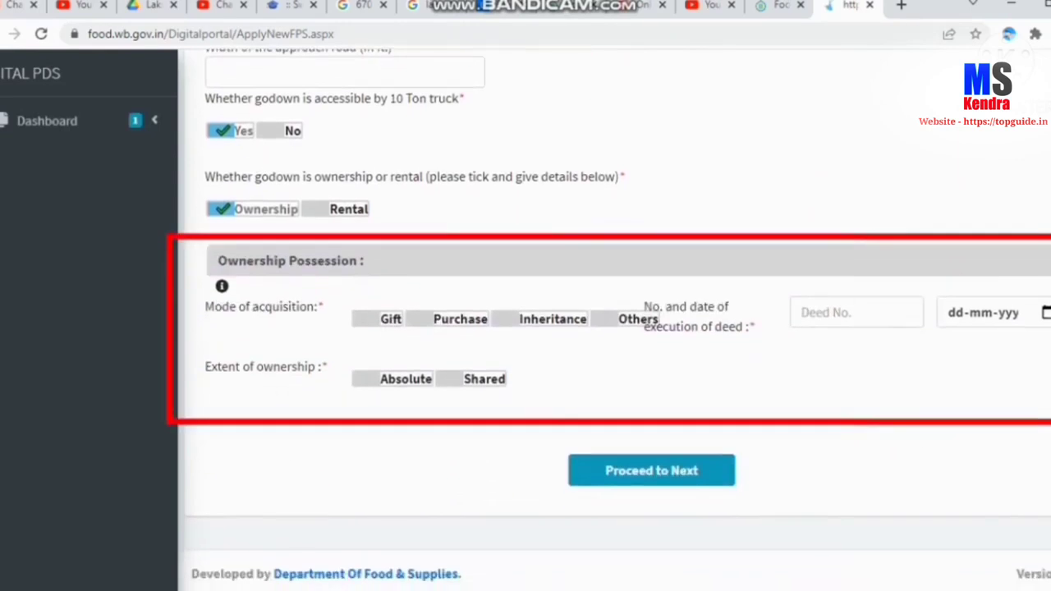
drag(205, 306, 314, 306)
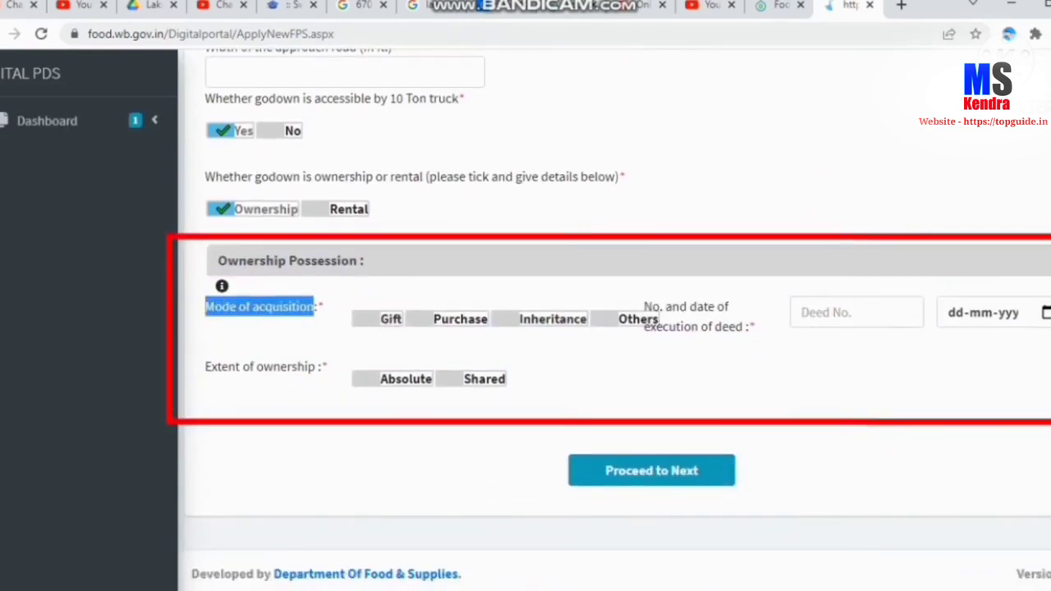
Step: Switch the godown possession to Rental to examine the rental fields, and return it to Ownership
click(337, 209)
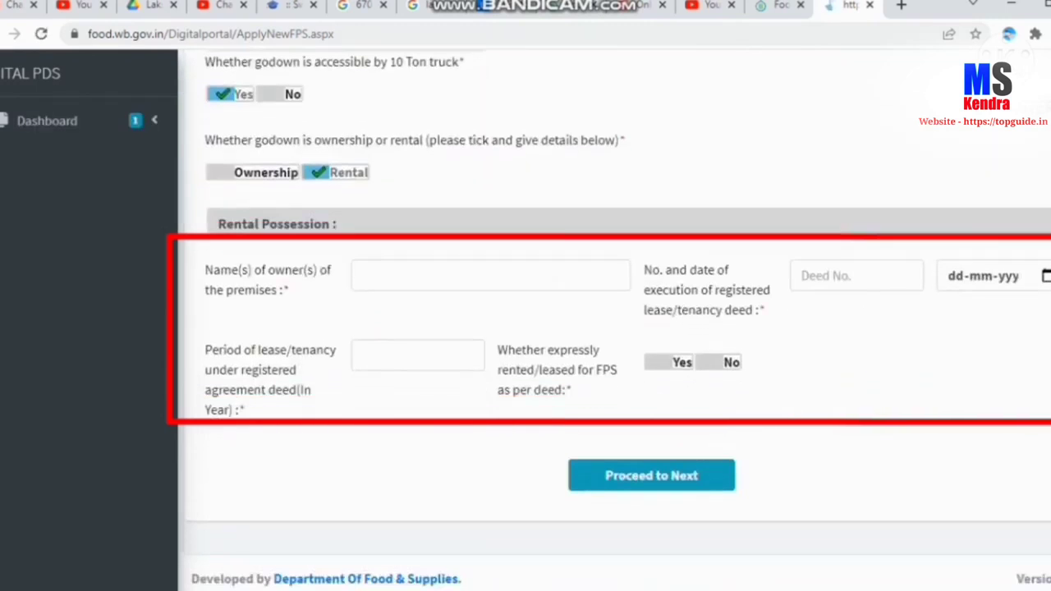
scroll(617, 320, down, 1)
drag(205, 265, 287, 286)
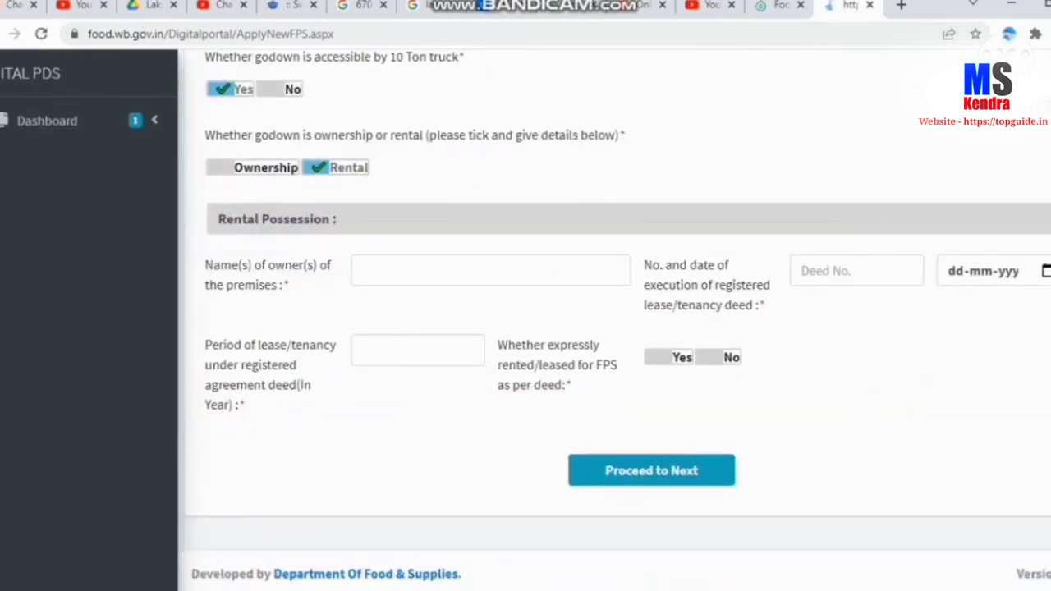
click(222, 168)
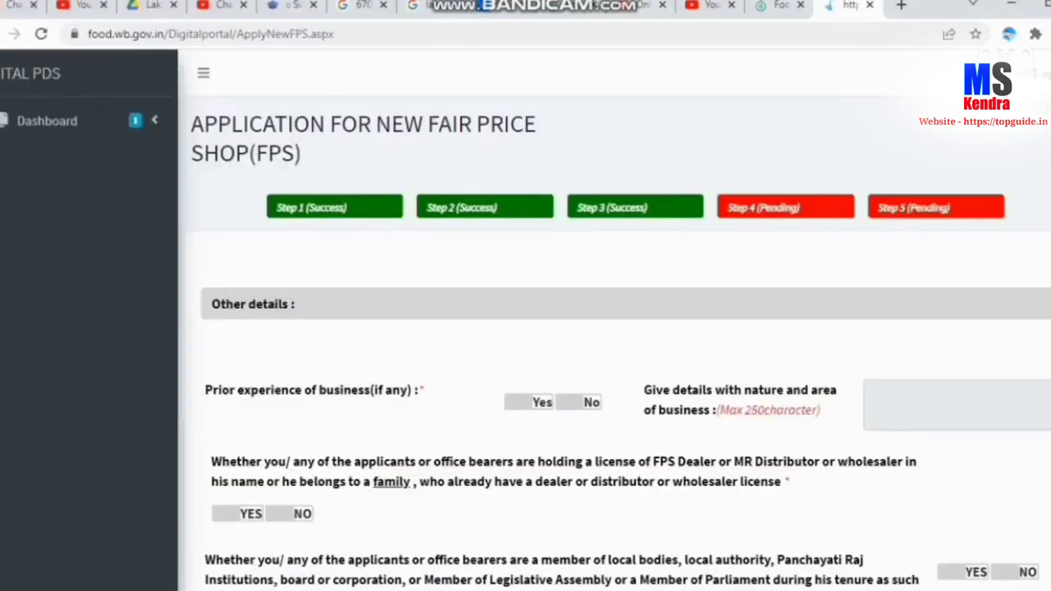
Step: Answer No to prior experience of business in the other details stage
drag(205, 390, 409, 391)
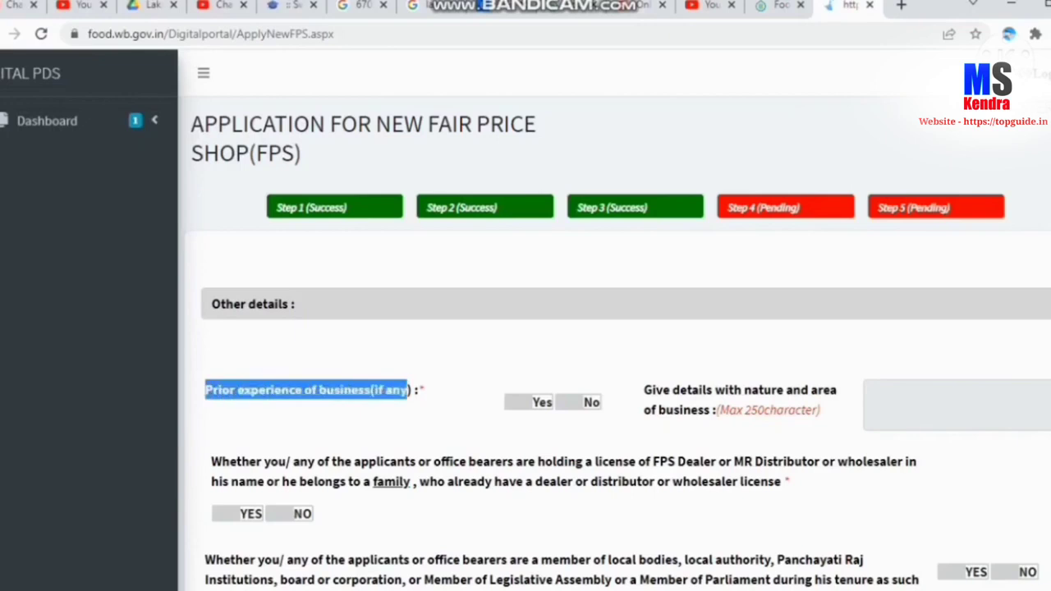
click(534, 402)
click(583, 402)
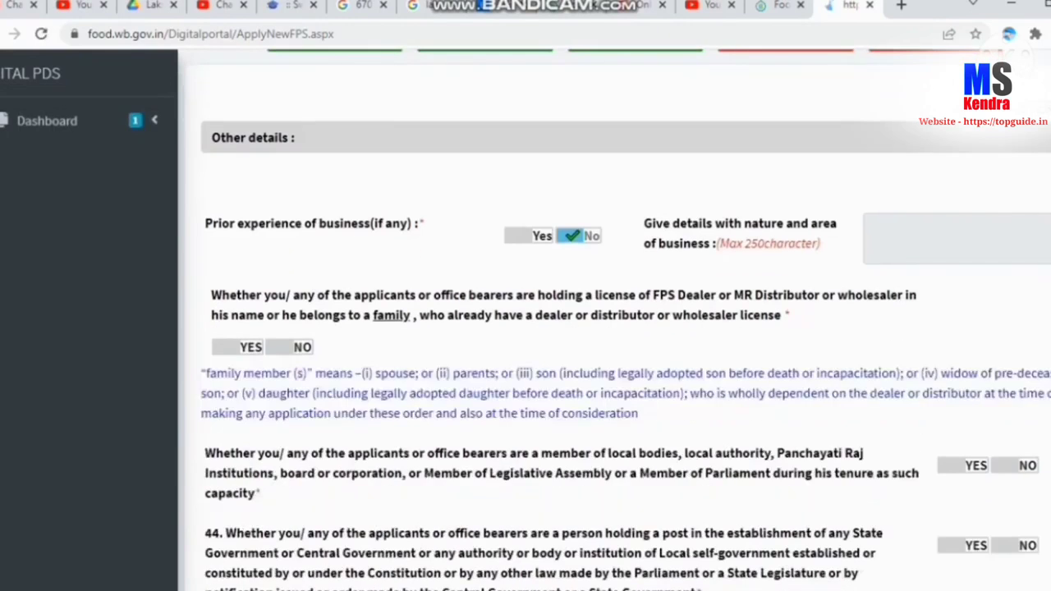
Step: Answer No to holding a dealer, distributor or wholesaler license and to being a member of local bodies or a legislature
drag(220, 295, 790, 233)
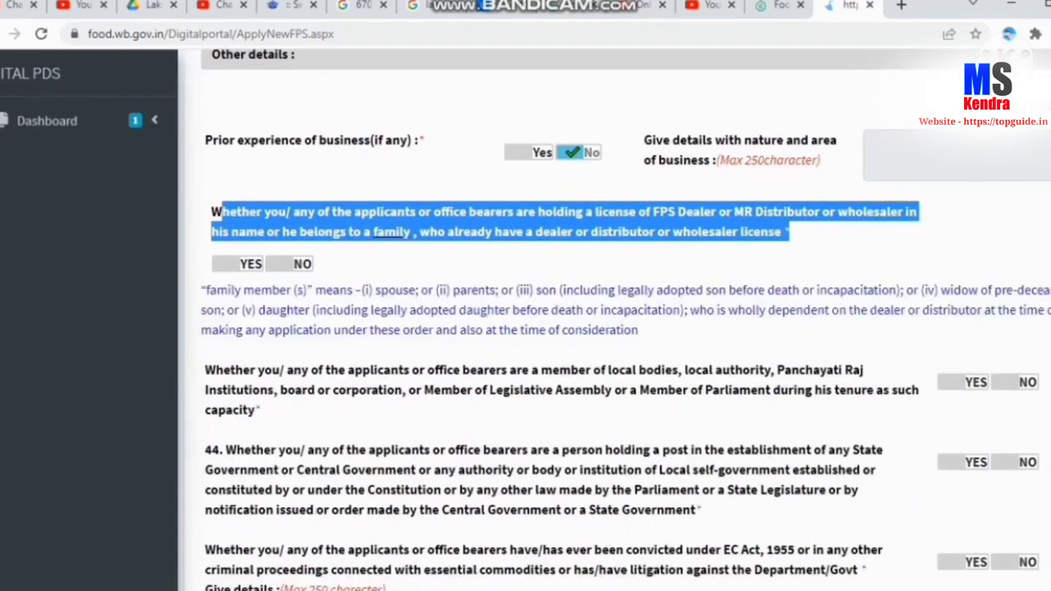
click(792, 238)
click(301, 264)
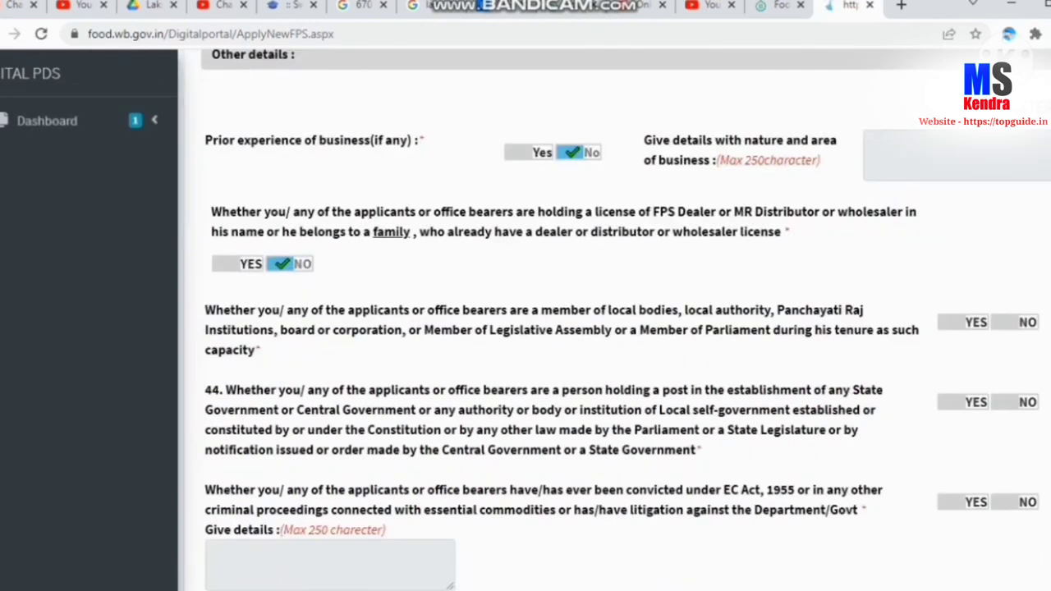
click(1016, 323)
Step: Accept the declaration that the statements are true and confirm proceeding to the document upload stage
scroll(614, 320, down, 5)
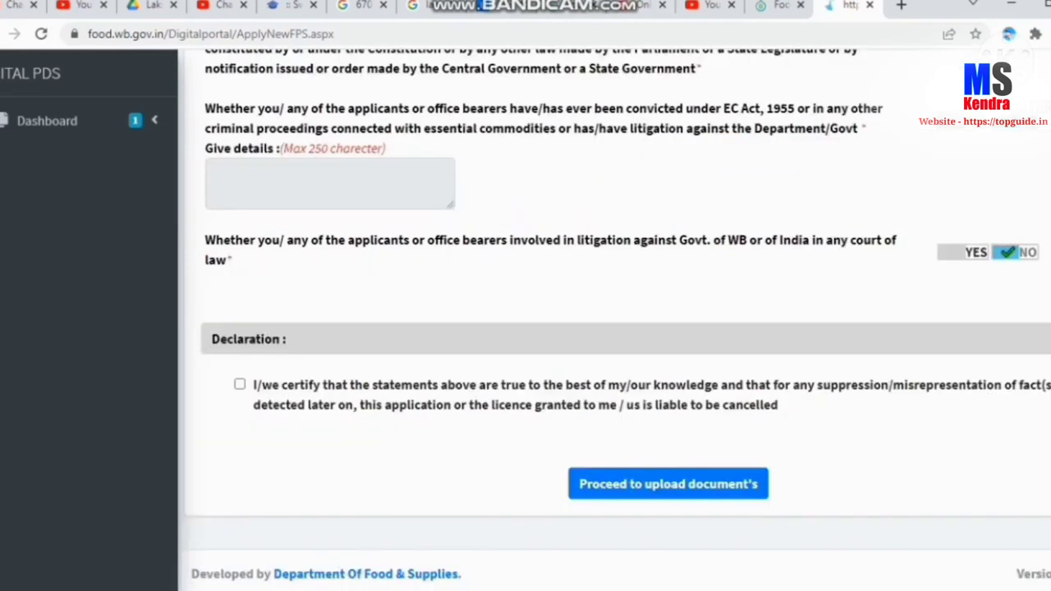
click(240, 385)
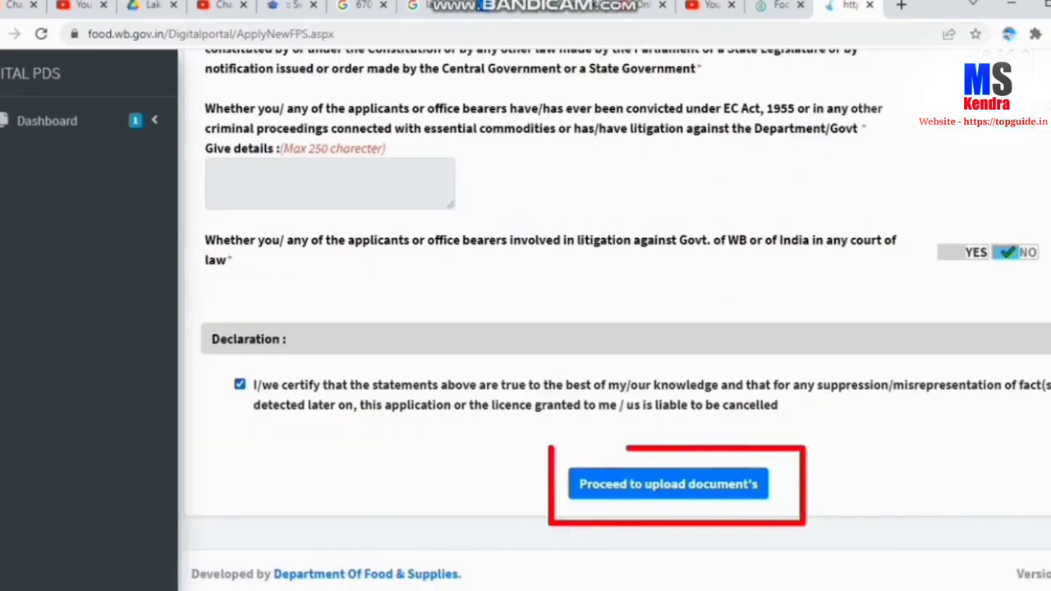
click(667, 484)
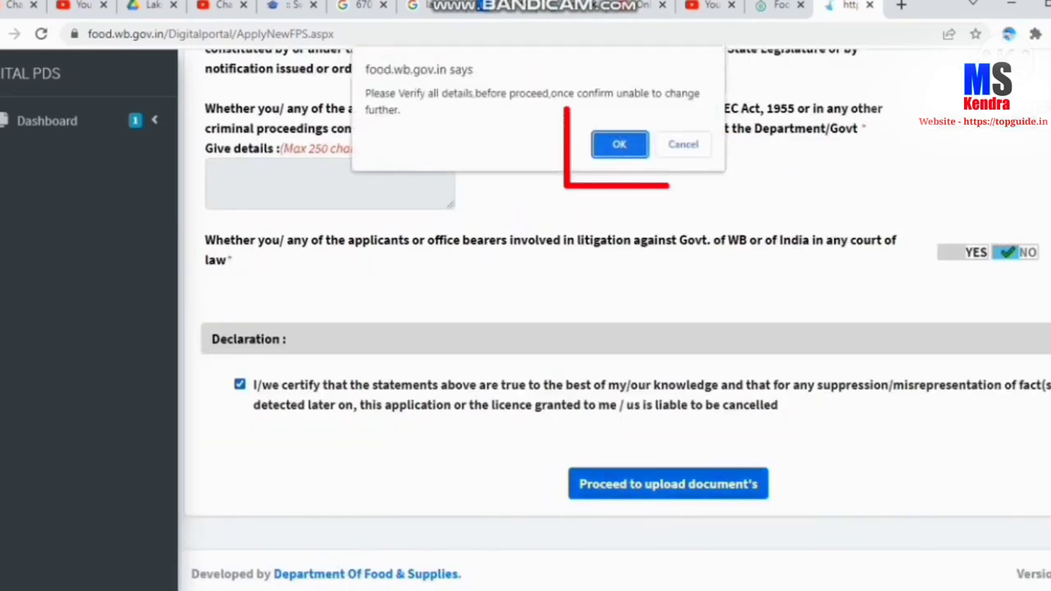
click(621, 144)
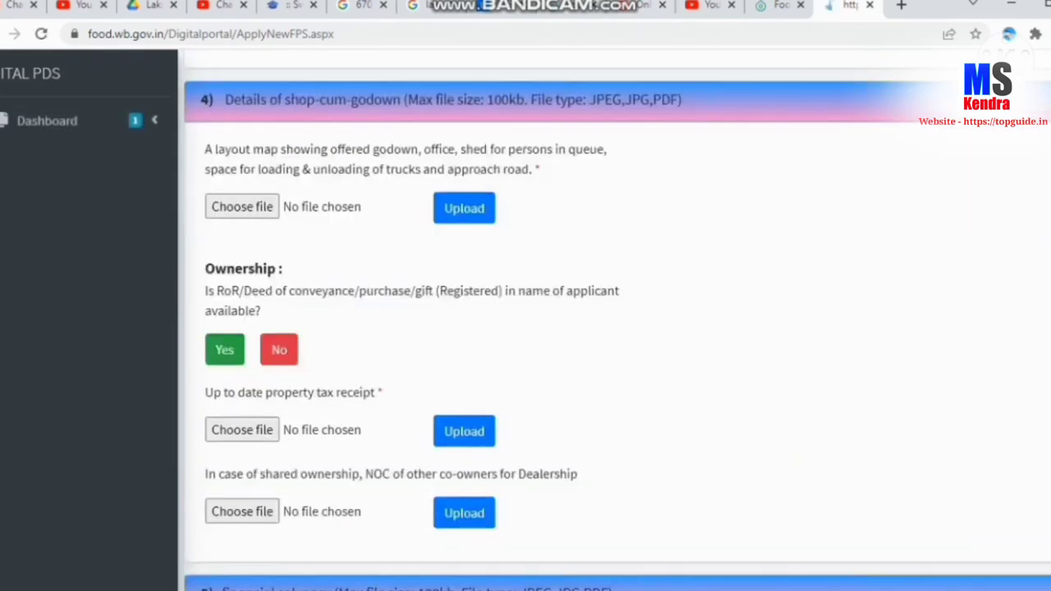
Step: Review the stage progress and the upload section for the application fees deposit challan
scroll(618, 320, up, 3)
scroll(618, 320, up, 4)
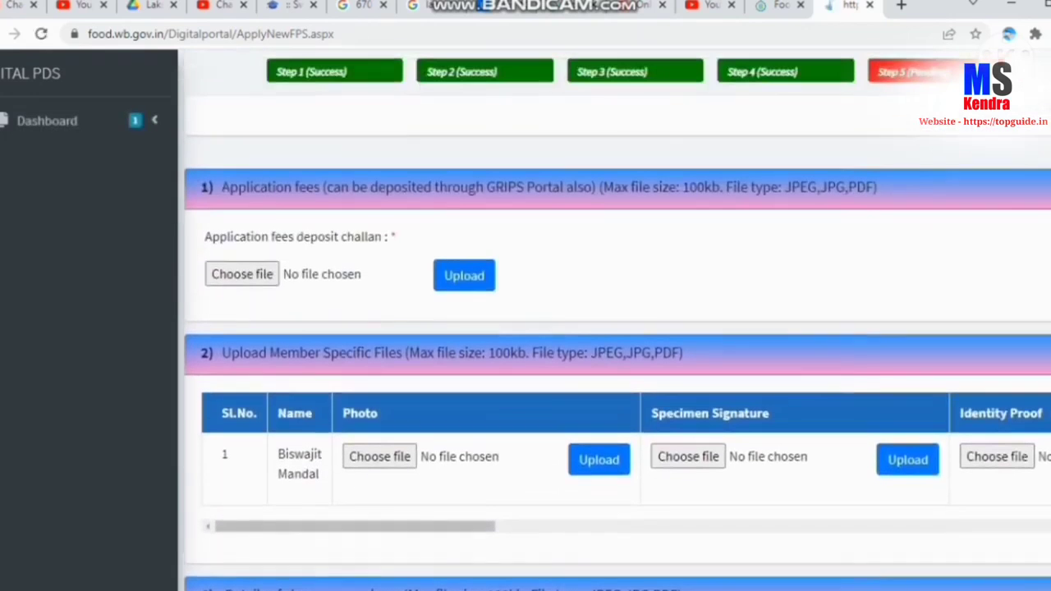
scroll(618, 320, up, 2)
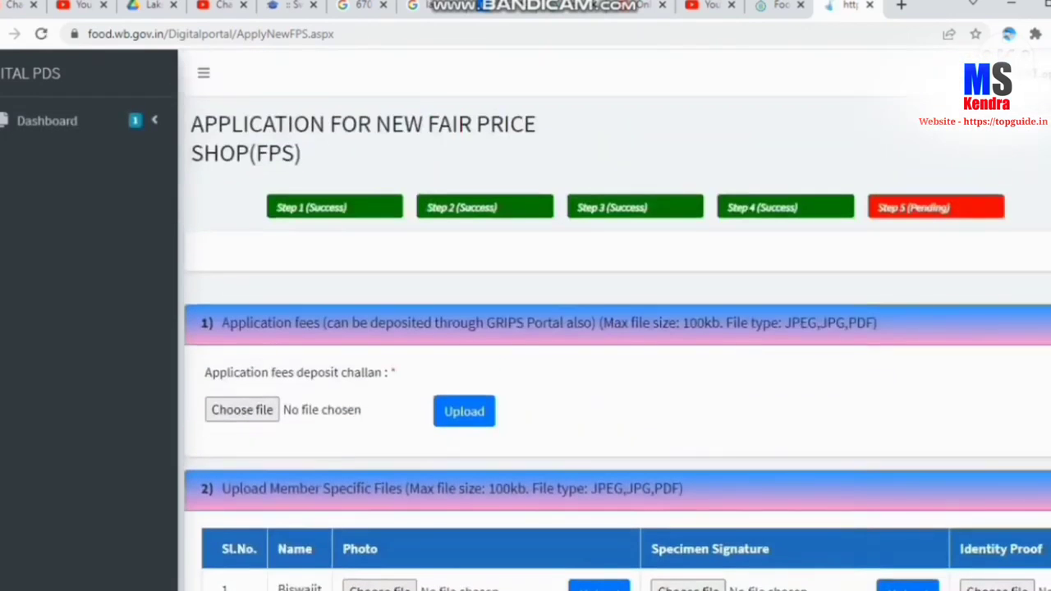
scroll(618, 320, down, 1)
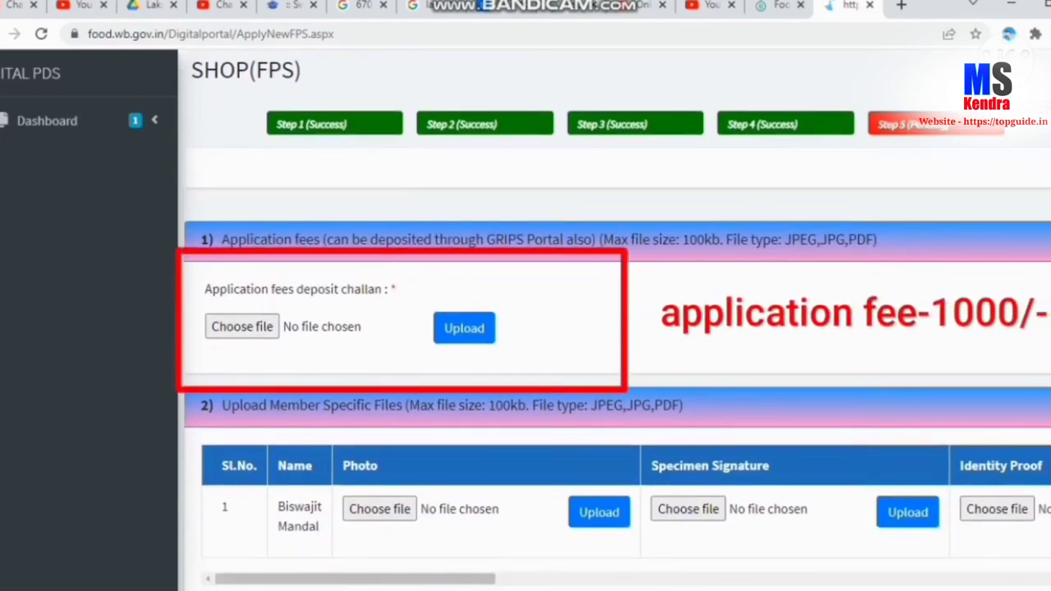
drag(397, 290, 205, 290)
click(205, 290)
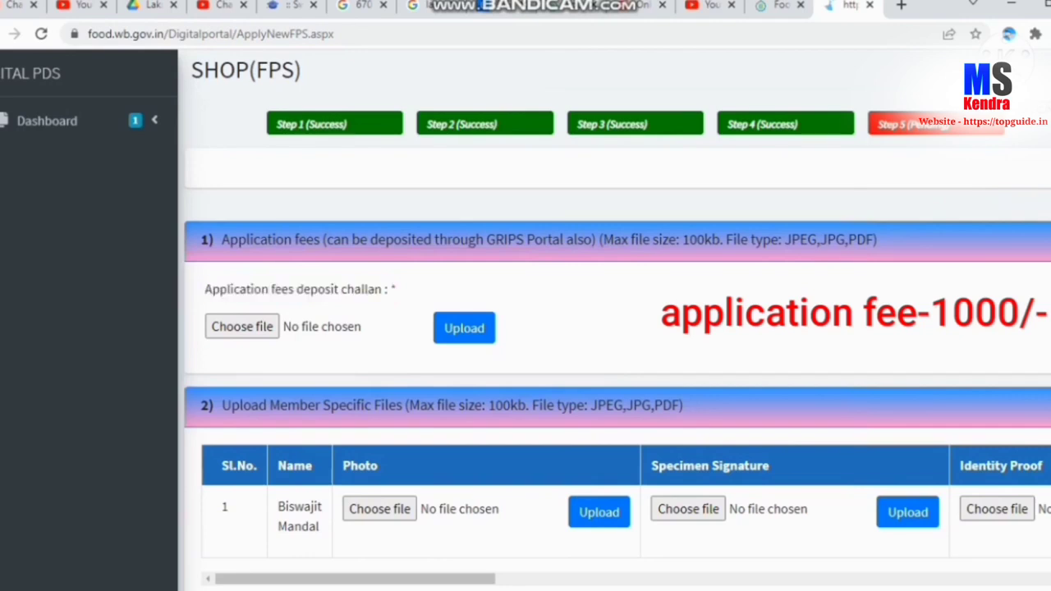
Step: Review the member-specific file uploads, from photo and specimen signature through identity, address, DOB and PAN proofs to educational qualification and medical certificate
scroll(616, 328, down, 2)
scroll(616, 320, down, 1)
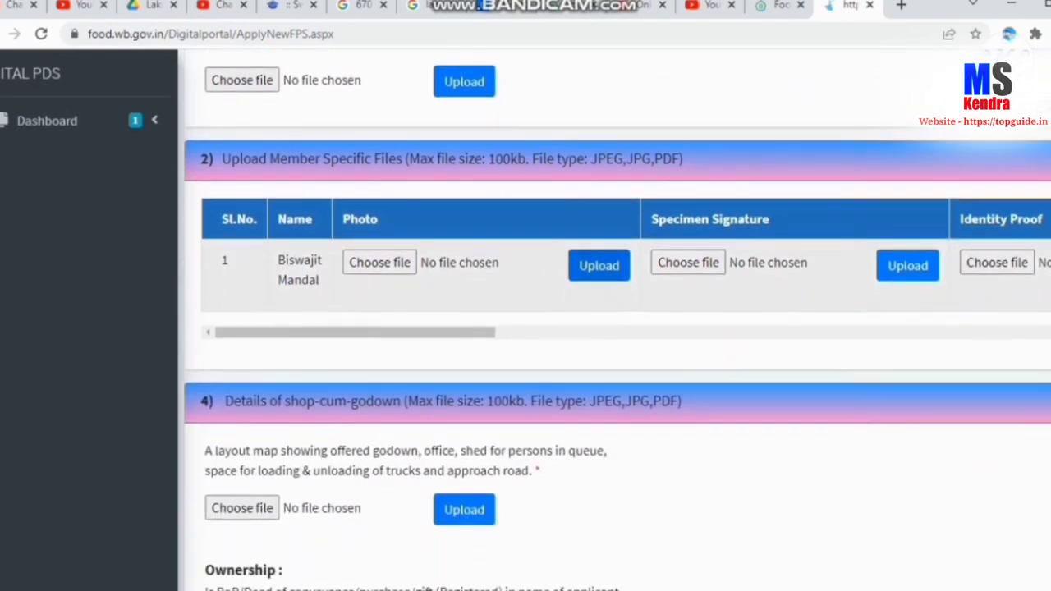
drag(278, 257, 322, 278)
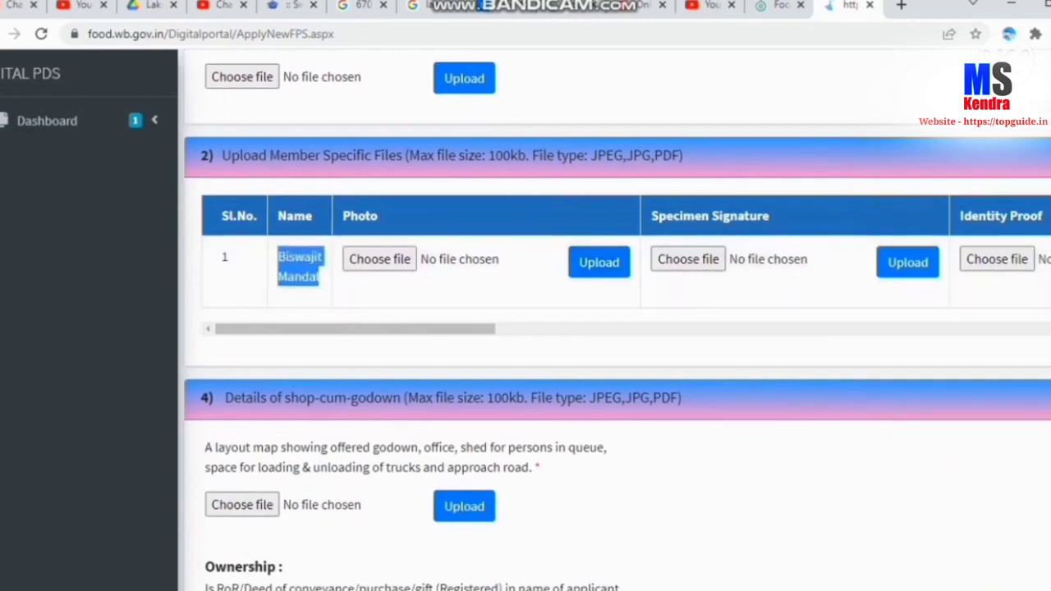
drag(353, 328, 565, 329)
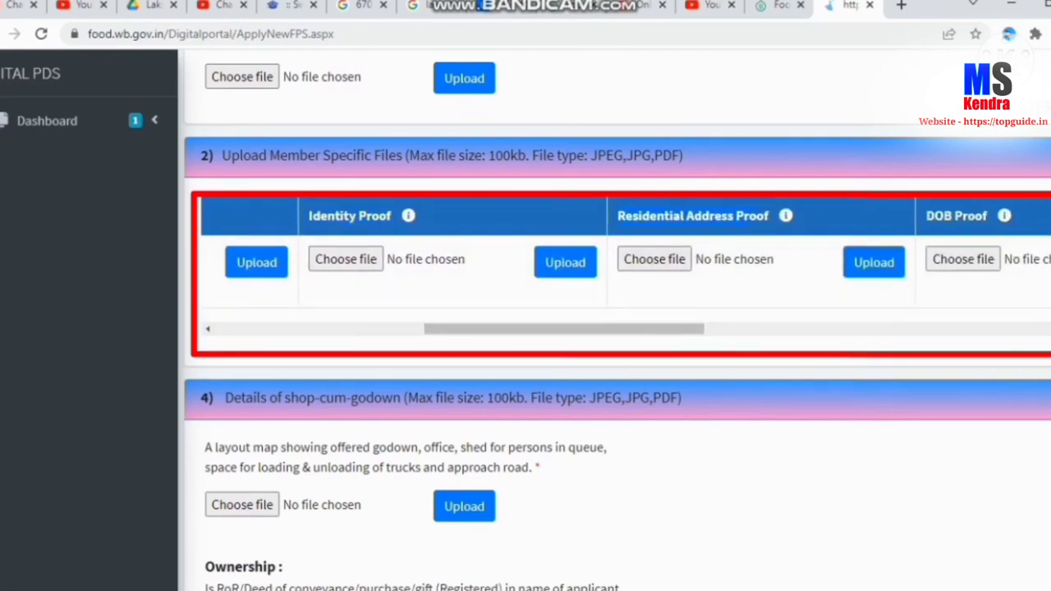
drag(564, 328, 704, 329)
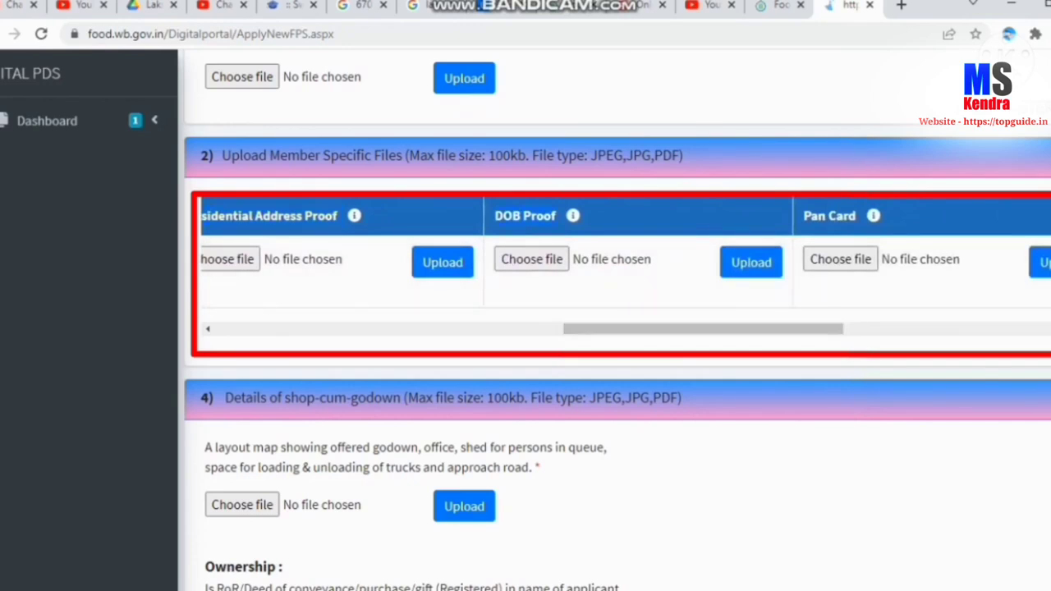
drag(704, 328, 814, 329)
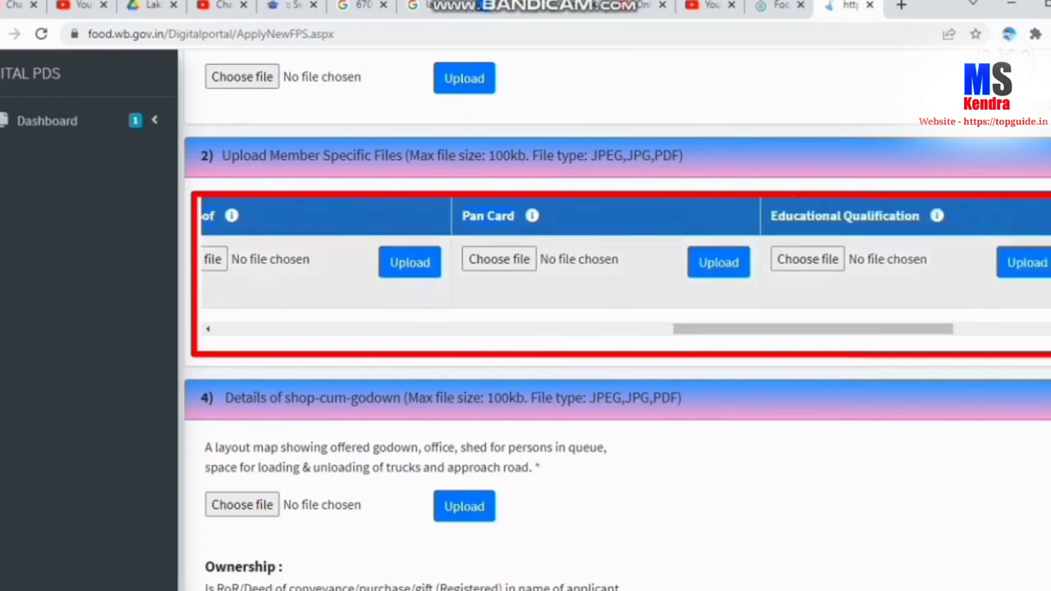
drag(814, 329, 903, 329)
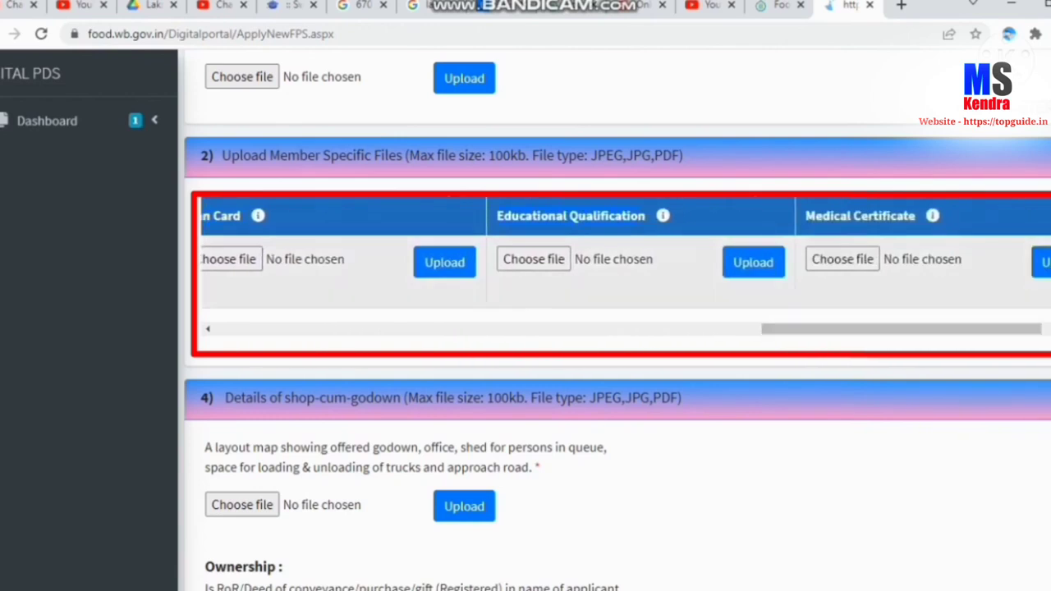
drag(903, 329, 918, 329)
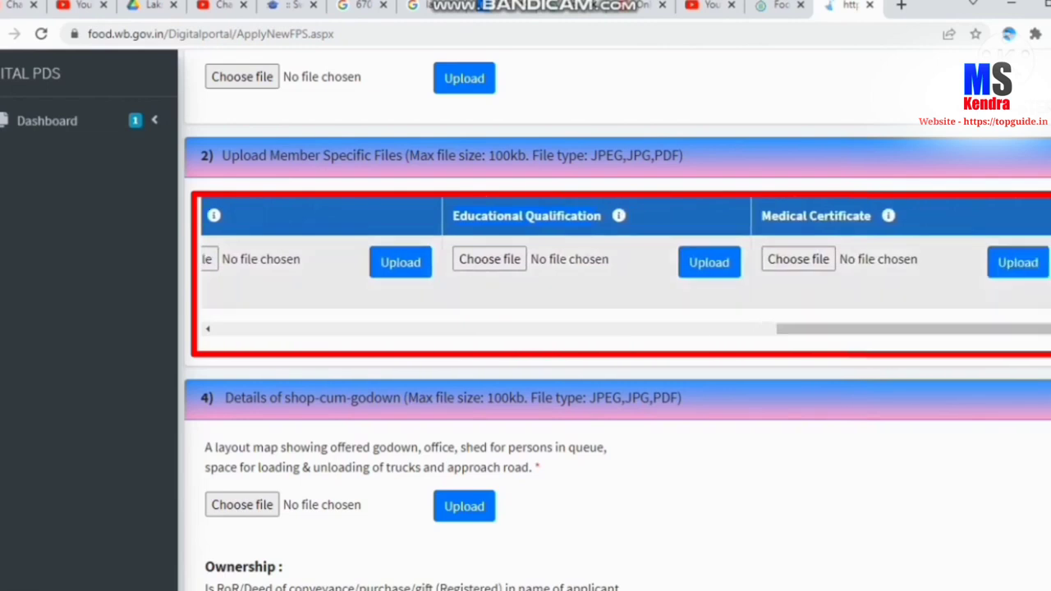
drag(917, 328, 355, 328)
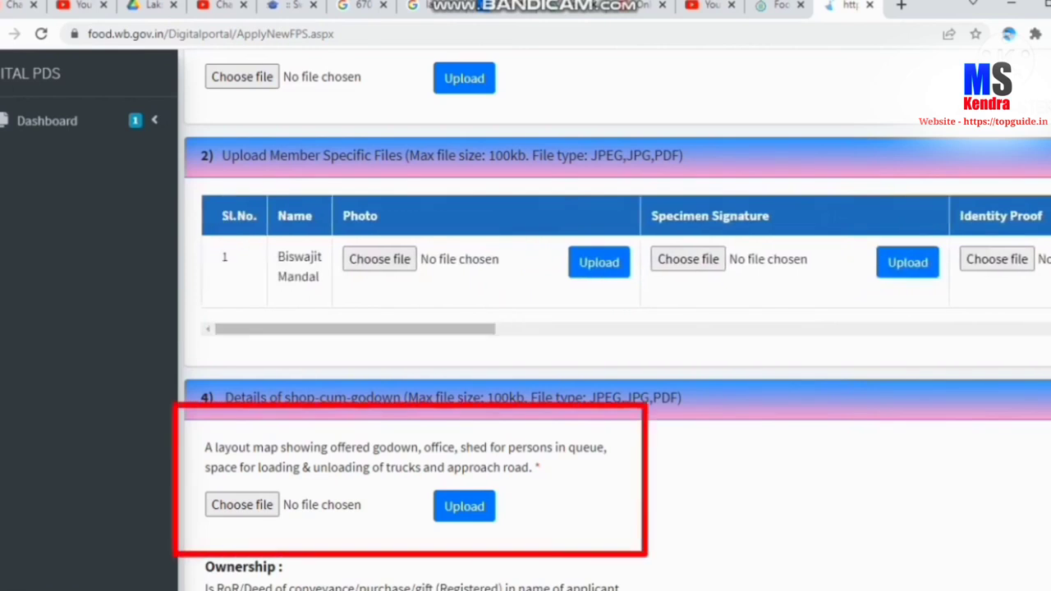
Step: Review the shop-cum-godown section for the layout map, the ownership deed question, the property tax receipt and the co-owners' NOC
scroll(616, 328, down, 2)
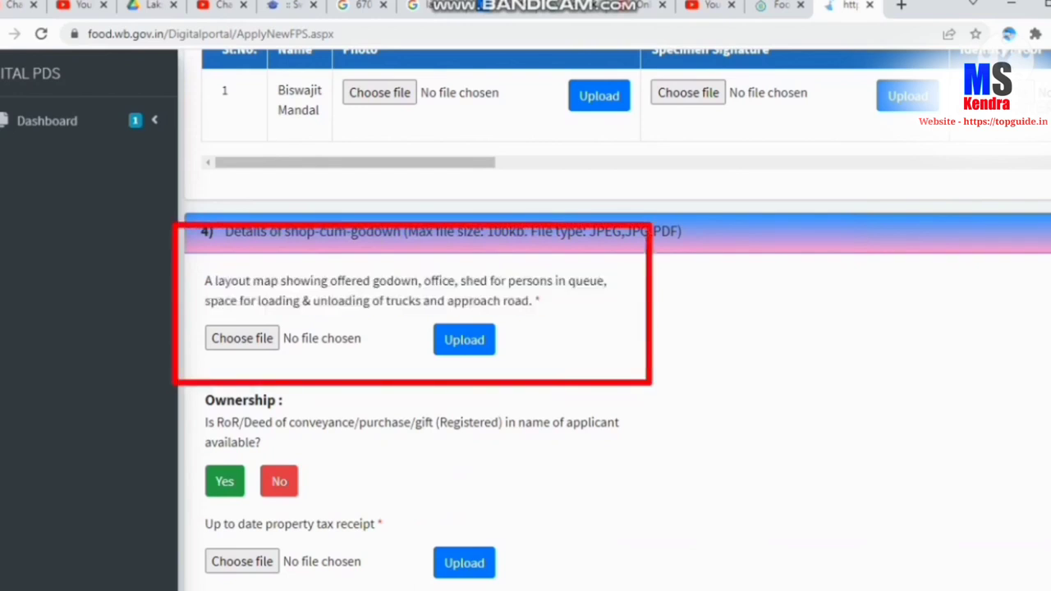
scroll(648, 205, down, 1)
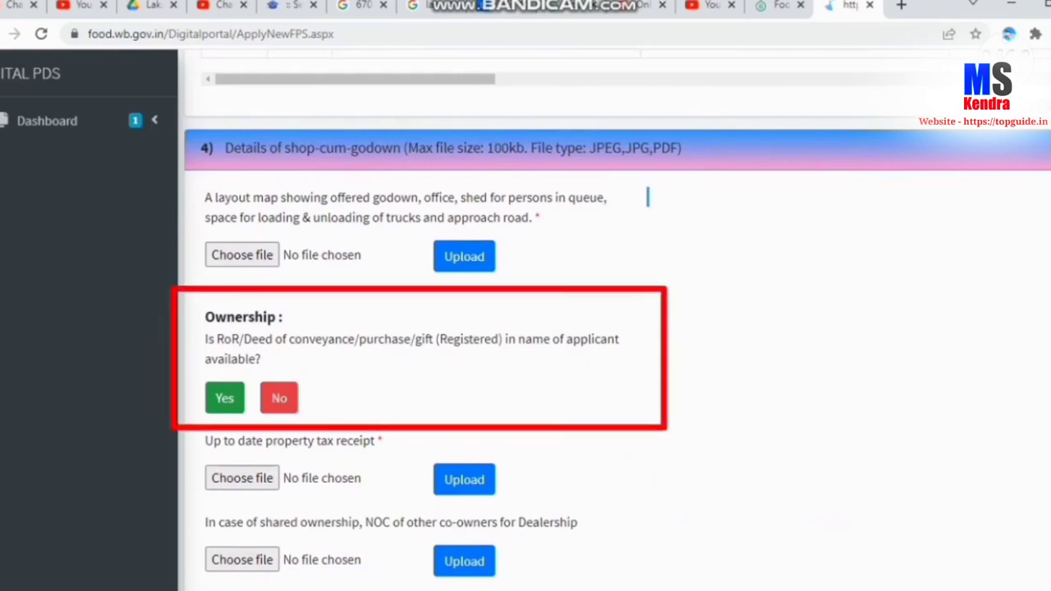
scroll(648, 198, down, 1)
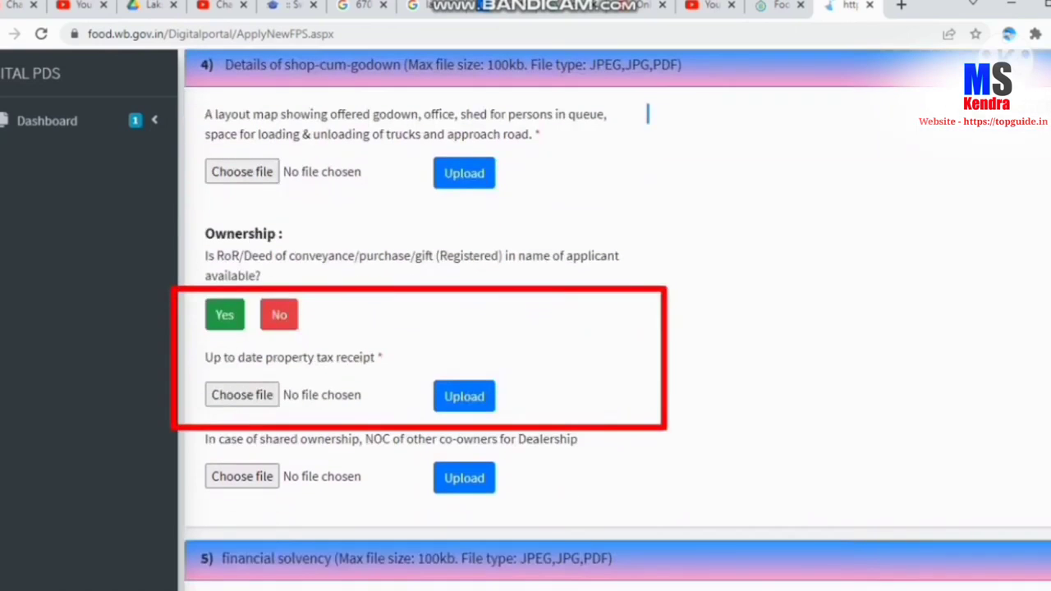
drag(260, 276, 205, 256)
click(207, 257)
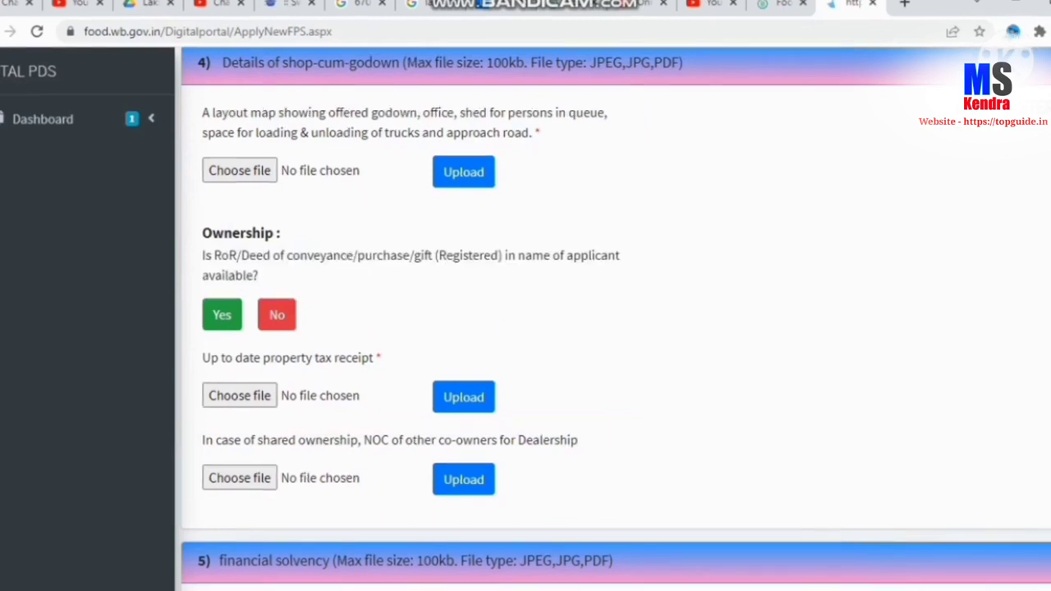
drag(259, 276, 204, 256)
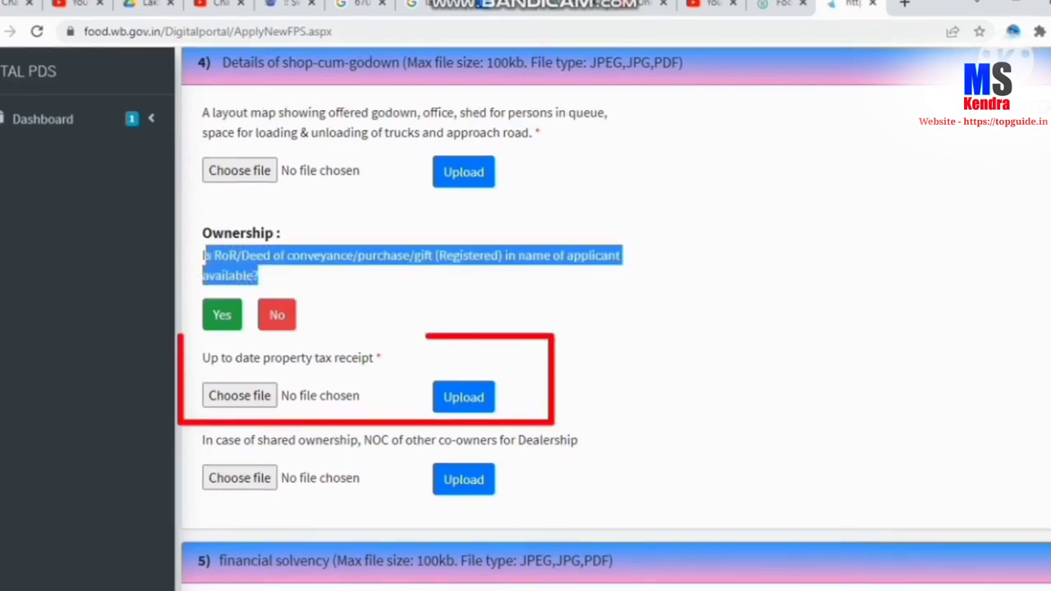
click(207, 258)
drag(383, 358, 203, 358)
click(205, 359)
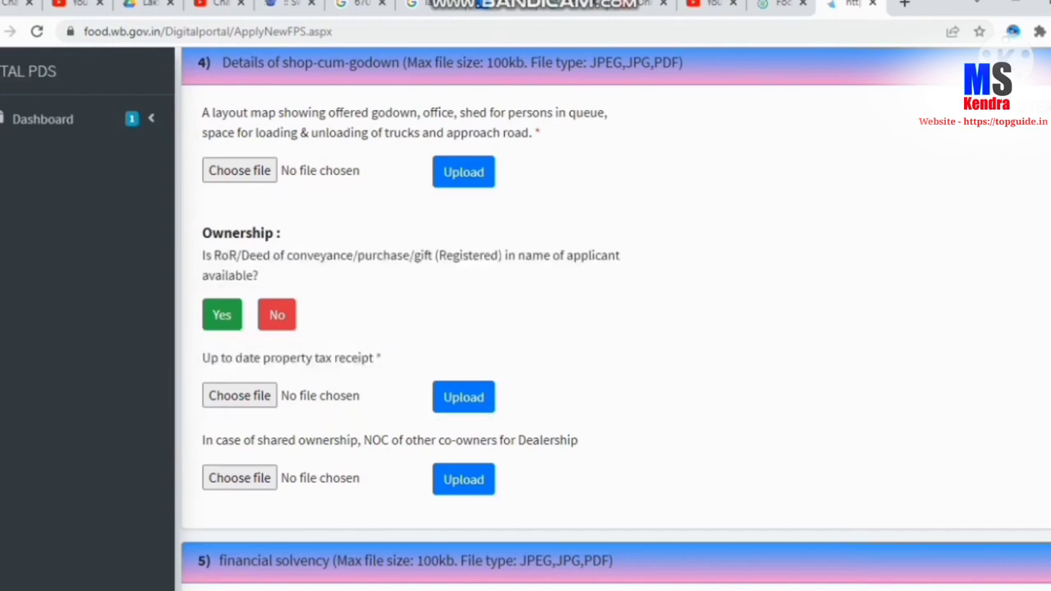
Step: Review the financial solvency section for the proof of solvency and the joint holder's NOC uploads
scroll(616, 328, down, 2)
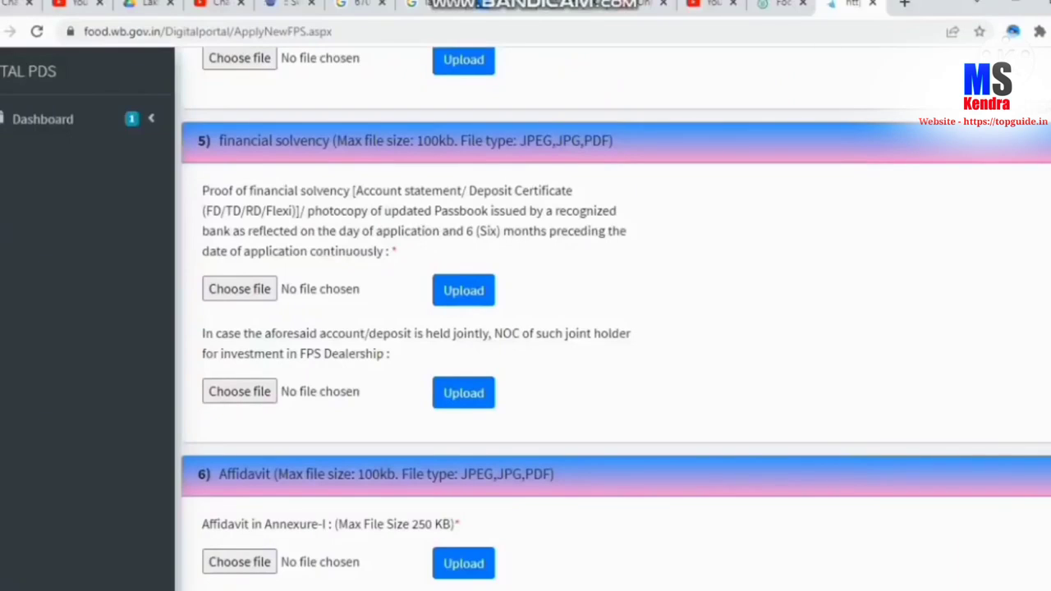
drag(395, 251, 210, 191)
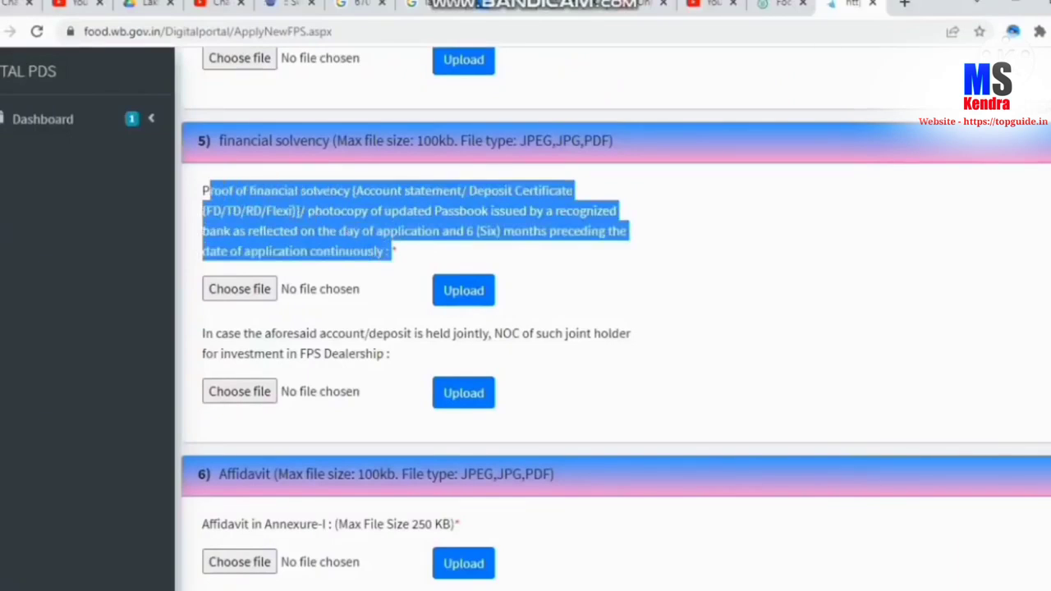
click(210, 192)
scroll(616, 320, down, 1)
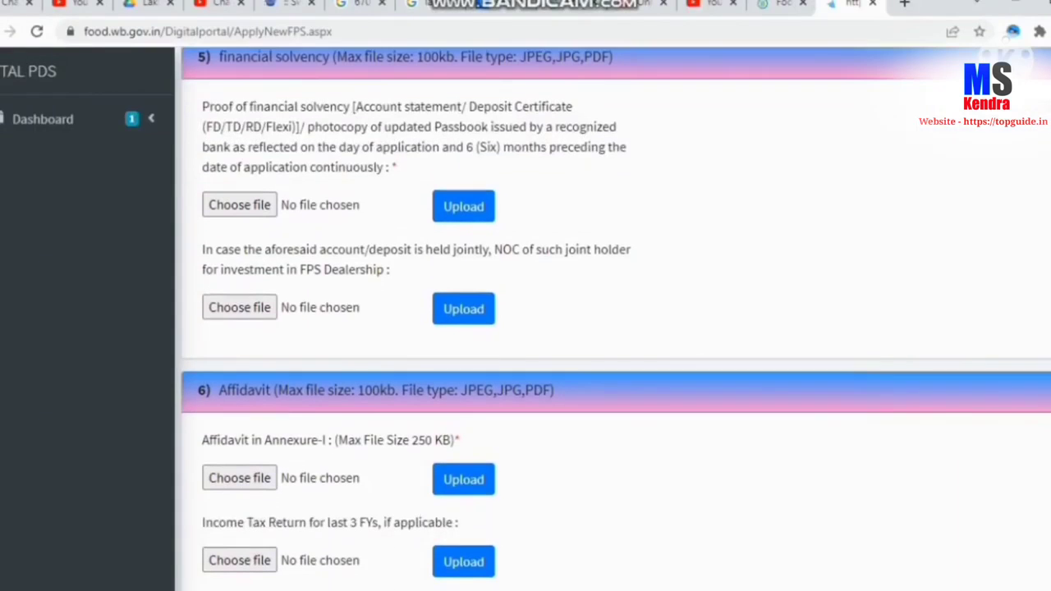
Step: Examine the affidavit section with its Annexure-I, income tax return and audit report uploads, and the final submission option
scroll(616, 319, down, 1)
scroll(616, 319, down, 2)
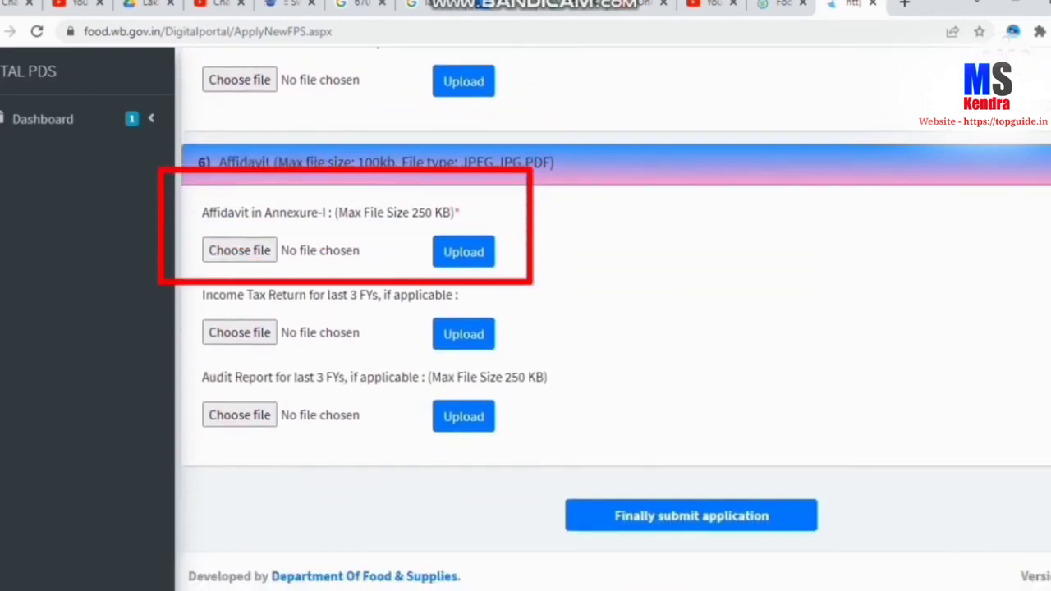
drag(203, 214, 461, 213)
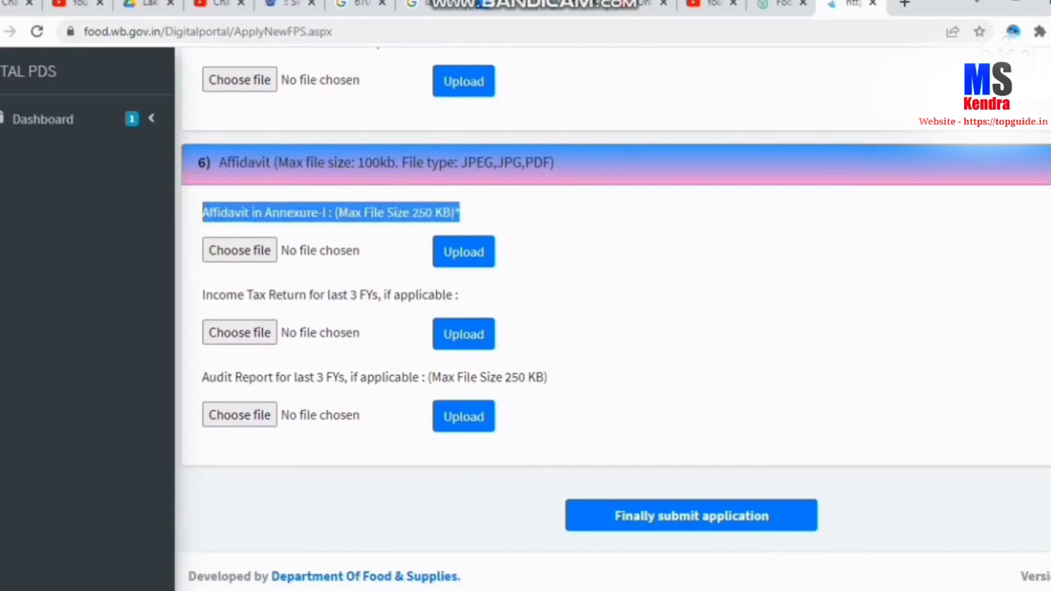
click(497, 216)
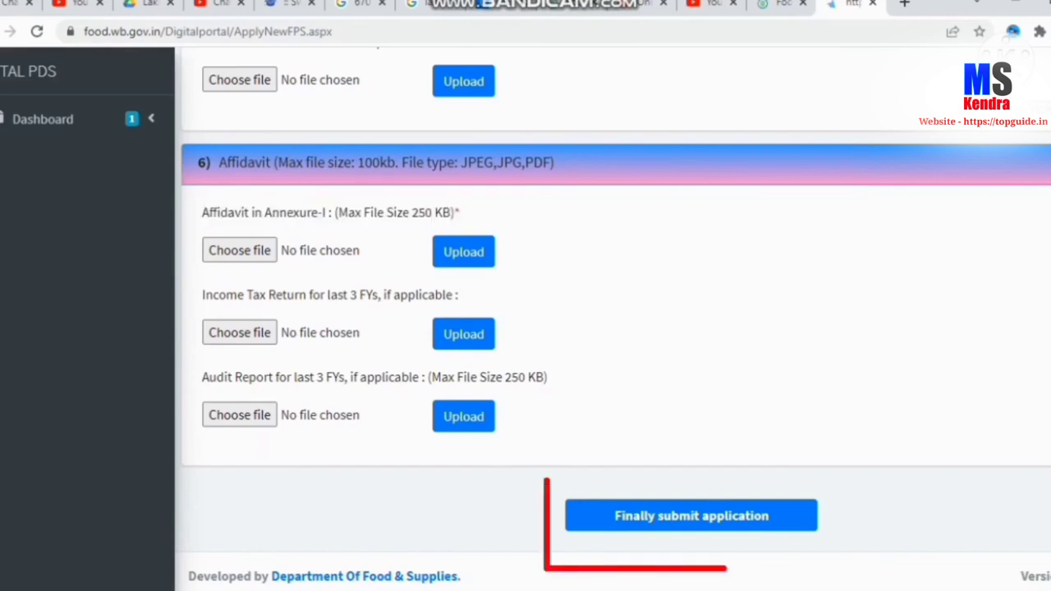
scroll(616, 329, up, 7)
scroll(616, 329, down, 7)
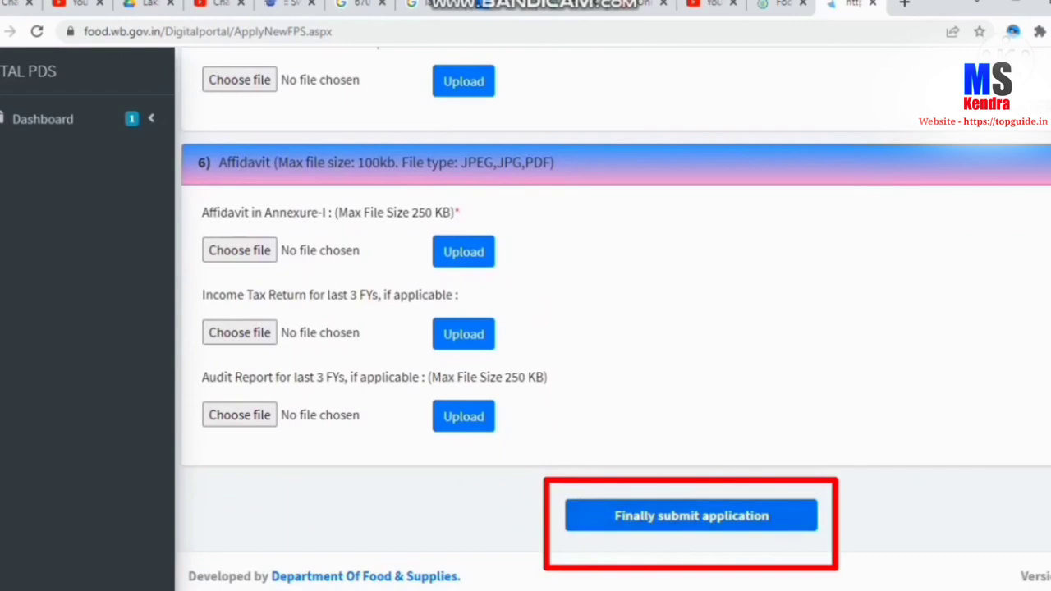
Step: Switch to the GRIPS 2.0 portal and mark the Pay Now and GRN Status options with hand-drawn arrows
key(alt+Tab)
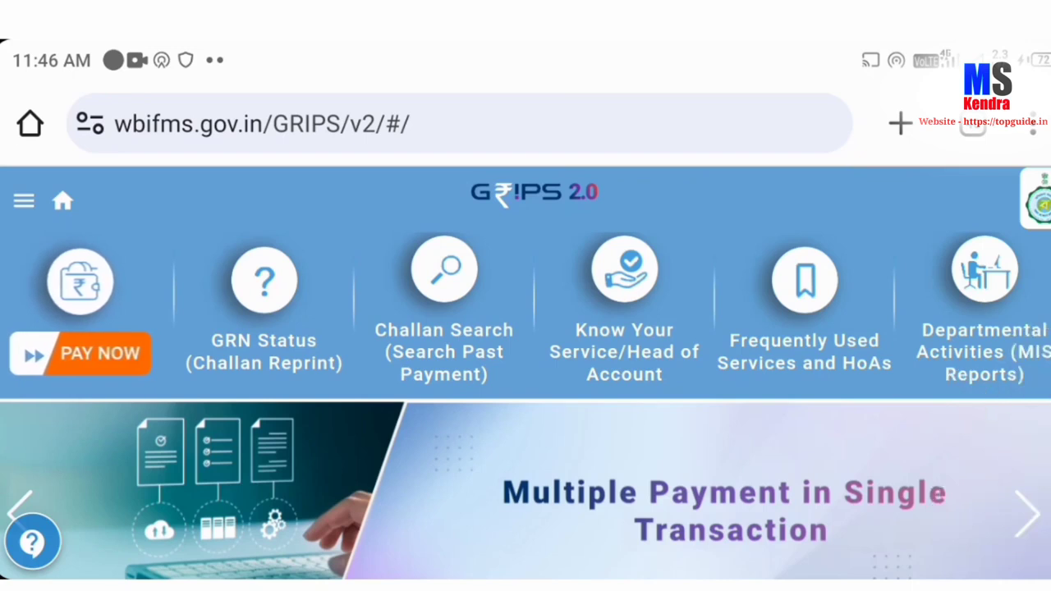
drag(221, 516, 134, 417)
drag(138, 495, 204, 404)
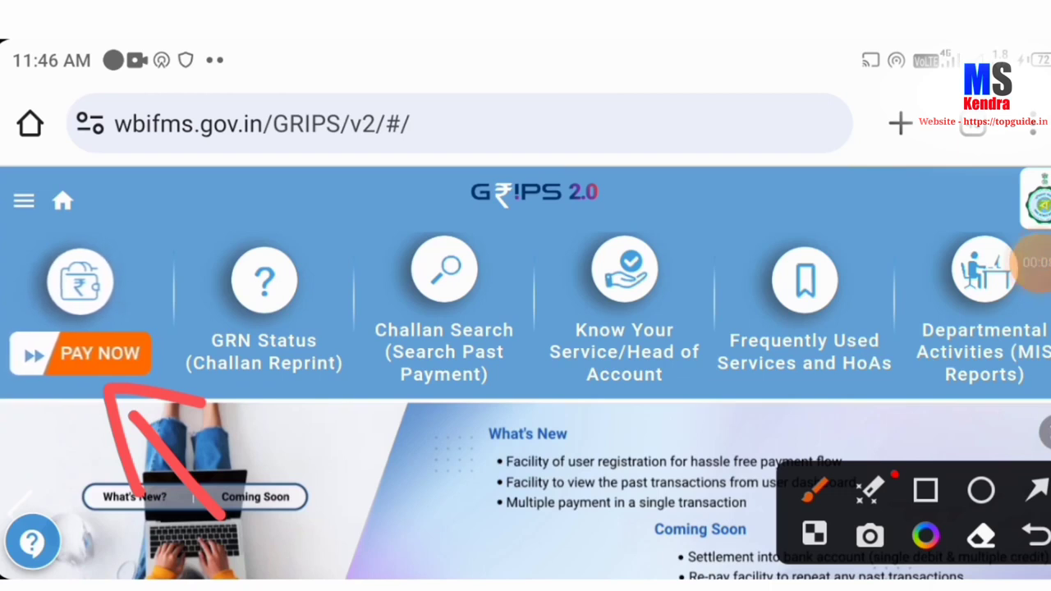
drag(230, 160, 138, 237)
mouse_move(146, 179)
mouse_down()
mouse_move(171, 245)
mouse_move(195, 240)
mouse_up()
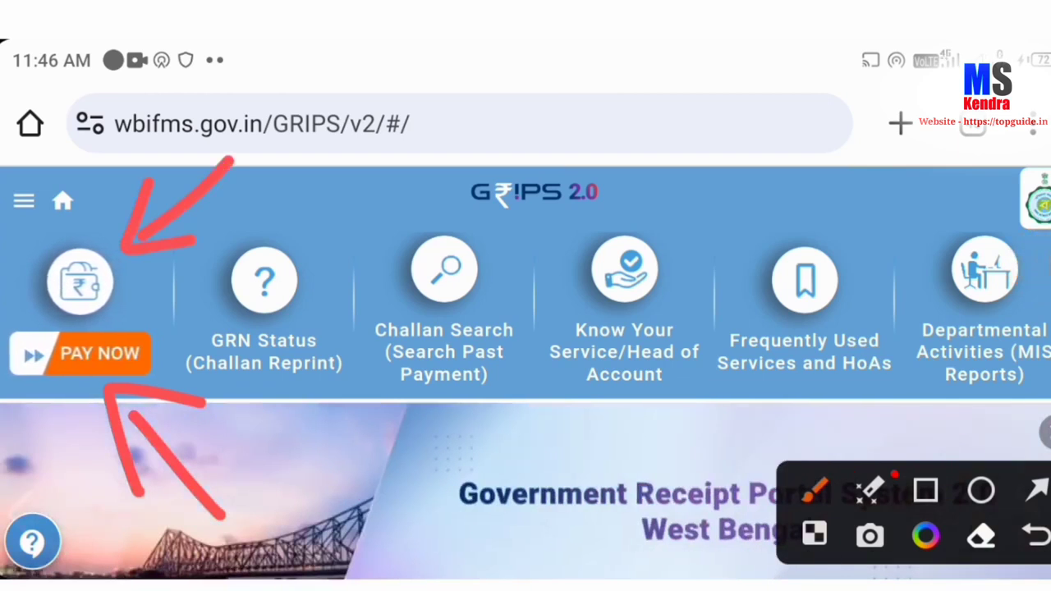
drag(357, 190, 318, 239)
drag(315, 208, 312, 214)
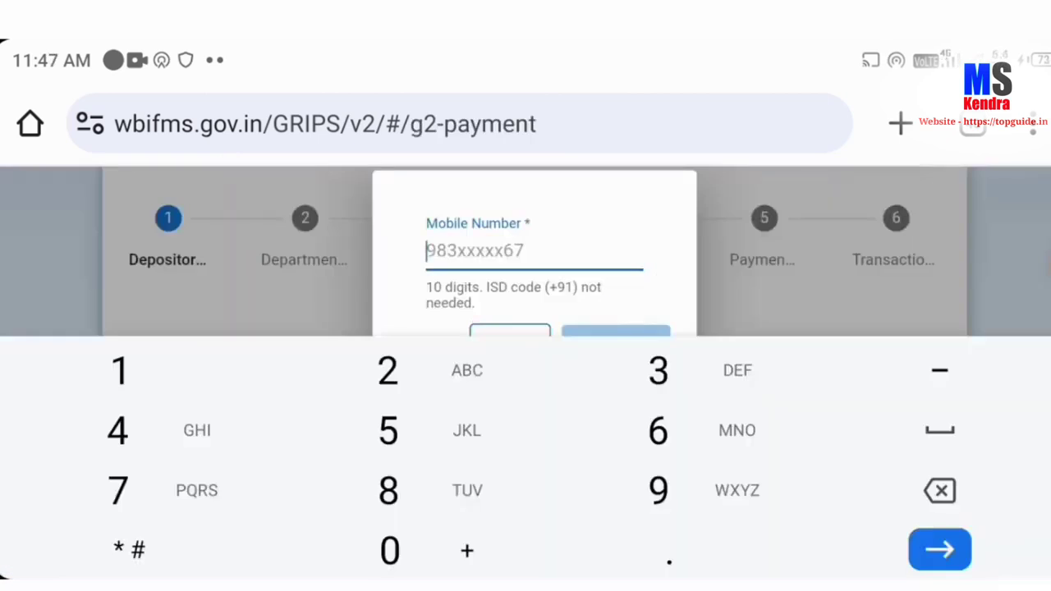
Step: Mark the mobile number field and the Generate OTP option in the payment dialog with check marks, and cancel the dialog
key(Escape)
click(1045, 263)
click(955, 315)
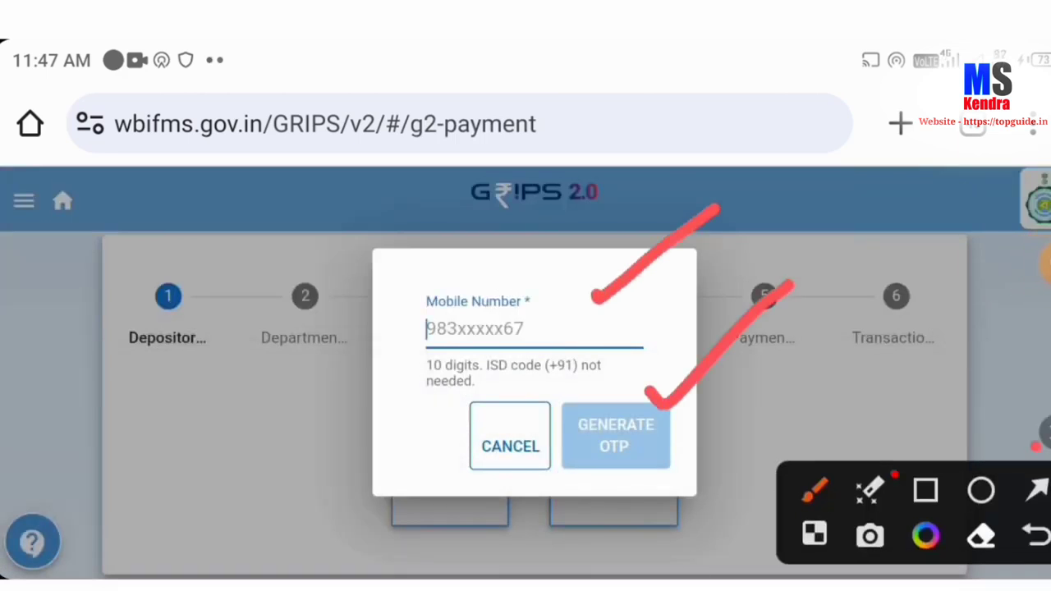
click(510, 436)
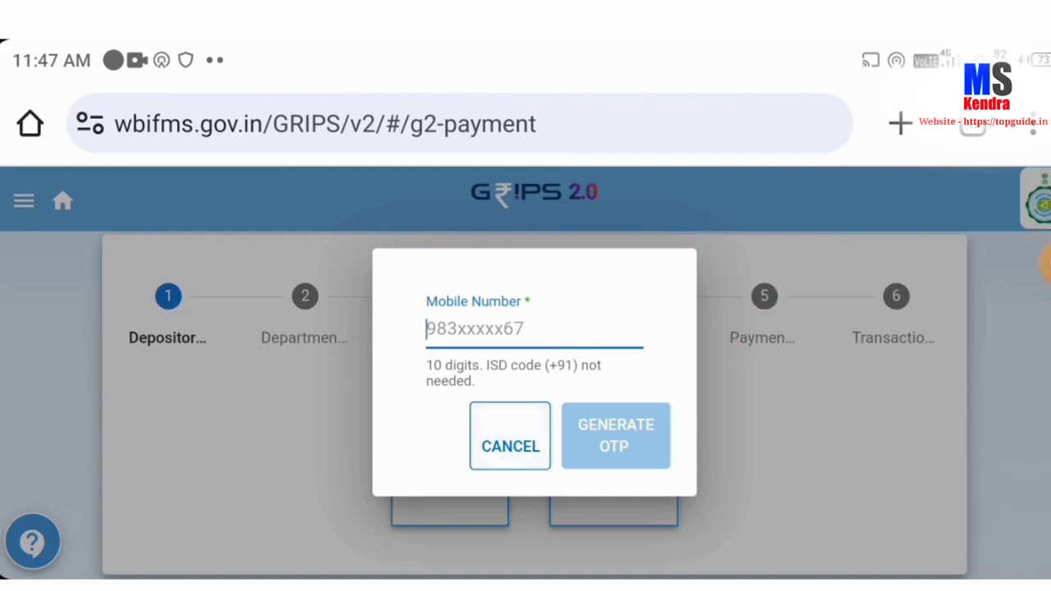